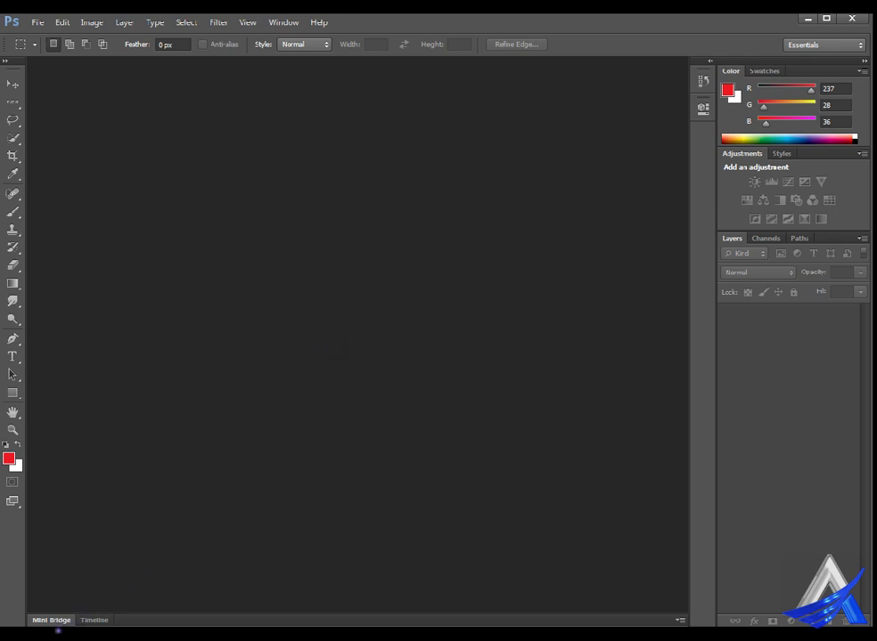
Expand the Mini Bridge panel at the bottom of the empty workspace.
{"action": "left_click", "coordinate": [52, 621]}
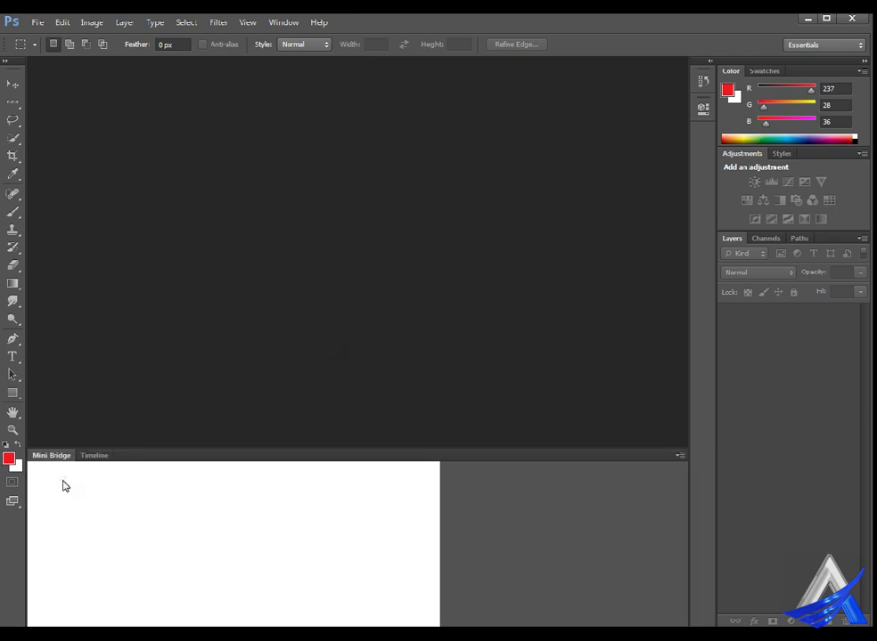
Show the Exercise File thumbnails in Mini Bridge and select 01 (7), 01 (8) and 01 (9).
{"action": "left_click", "coordinate": [361, 496]}
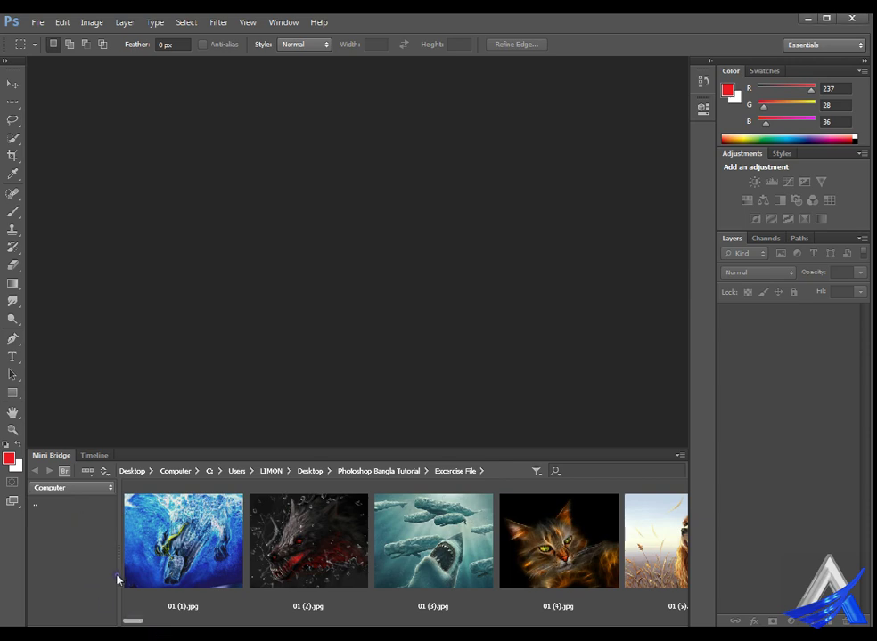
{"action": "left_click_drag", "start_coordinate": [137, 632], "coordinate": [161, 634]}
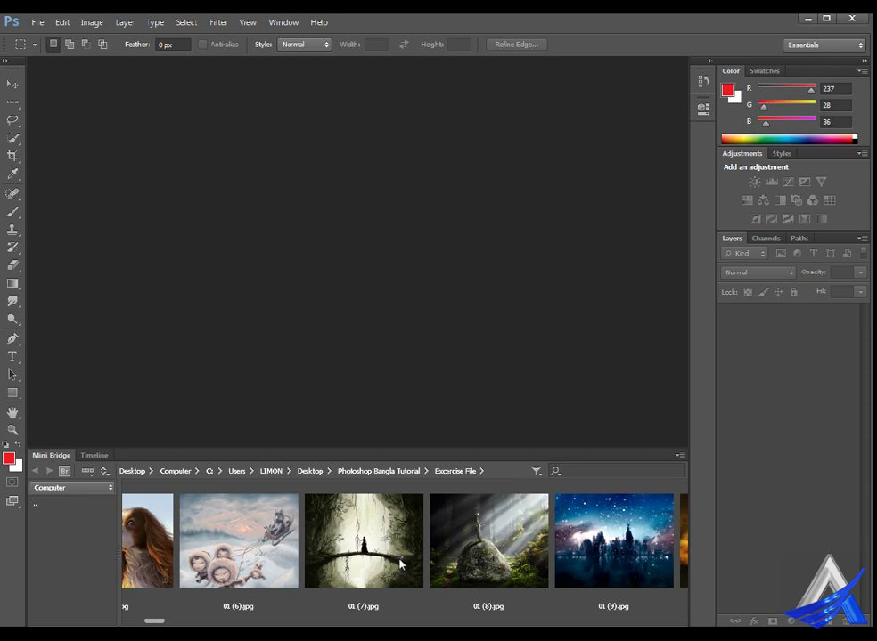
{"action": "left_click", "coordinate": [387, 557]}
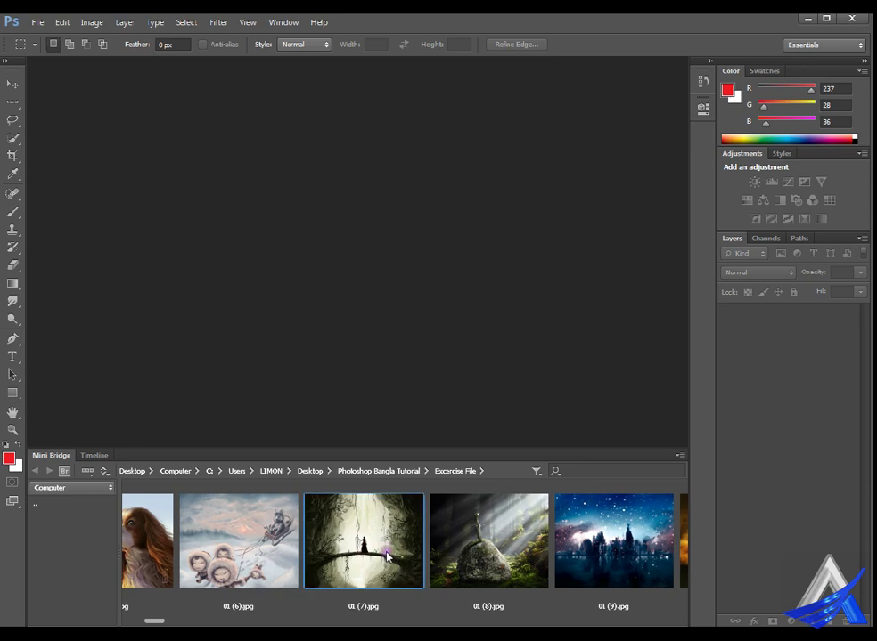
{"action": "left_click", "coordinate": [466, 551], "text": "ctrl"}
{"action": "left_click", "coordinate": [581, 554], "text": "ctrl"}
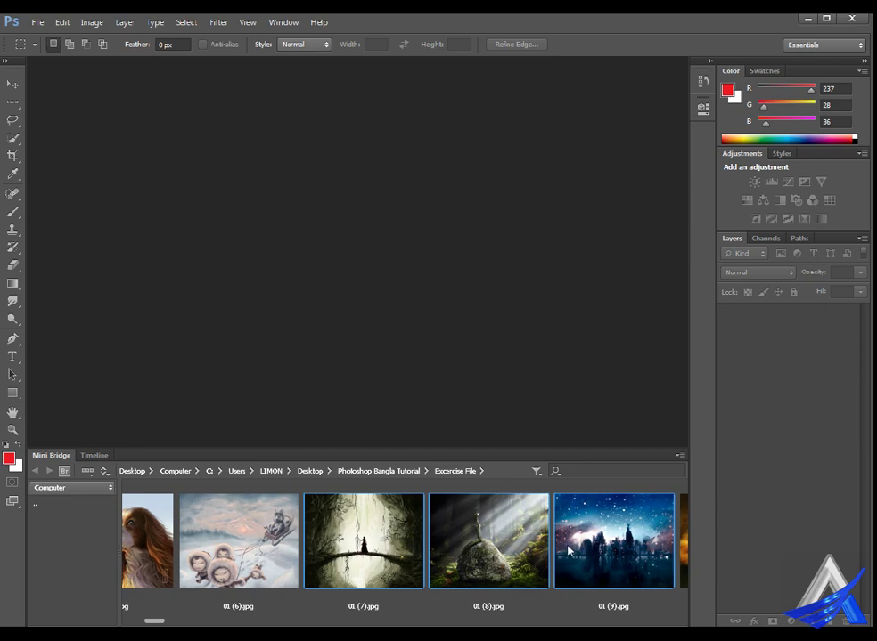
Open the three selected images as documents and collapse Mini Bridge.
{"action": "double_click", "coordinate": [569, 553]}
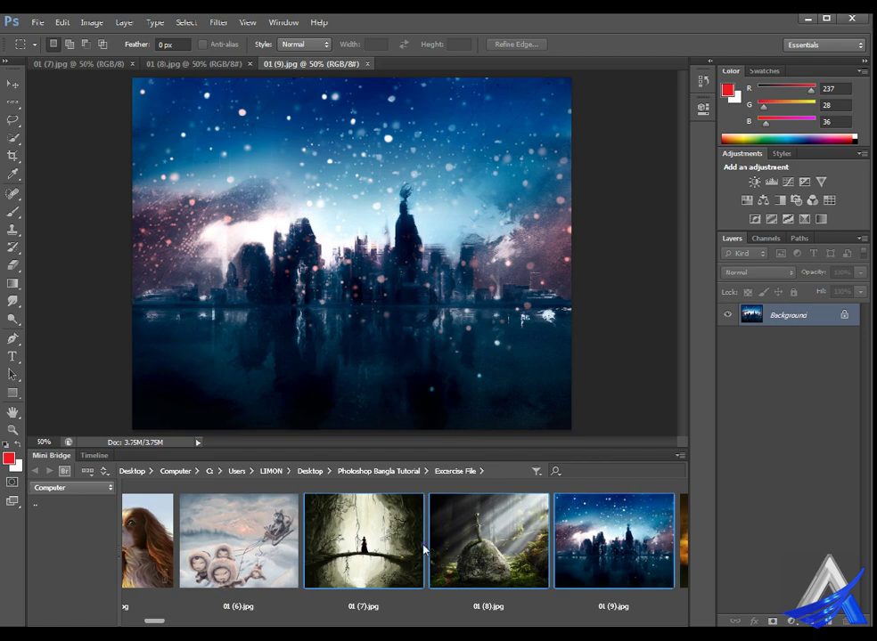
{"action": "left_click", "coordinate": [116, 61]}
{"action": "left_click", "coordinate": [183, 63]}
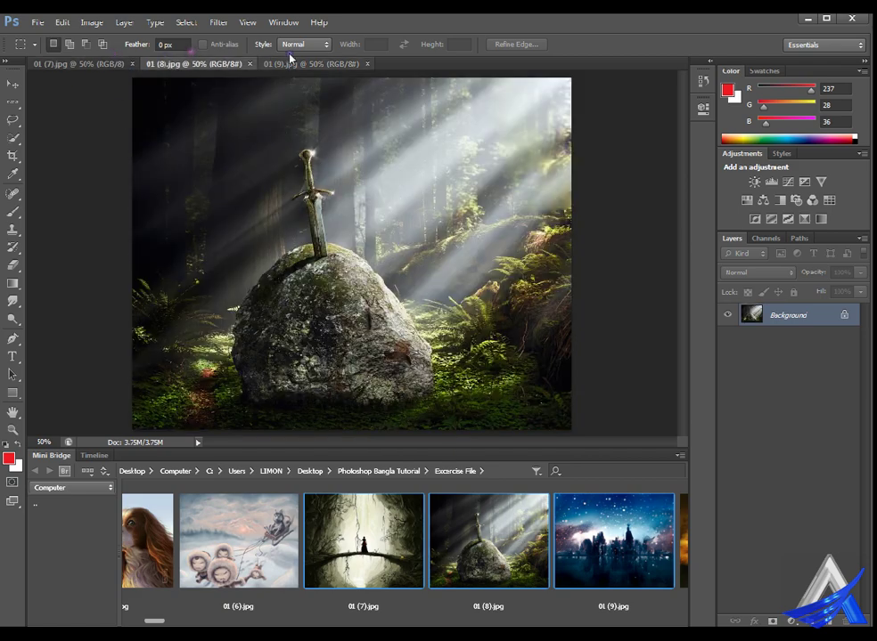
{"action": "left_click", "coordinate": [303, 63]}
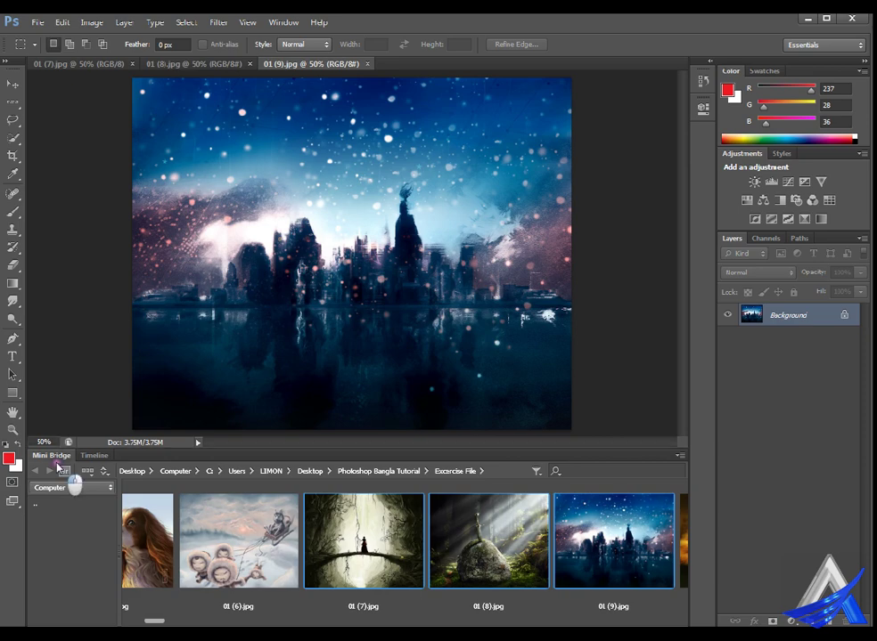
{"action": "double_click", "coordinate": [51, 455]}
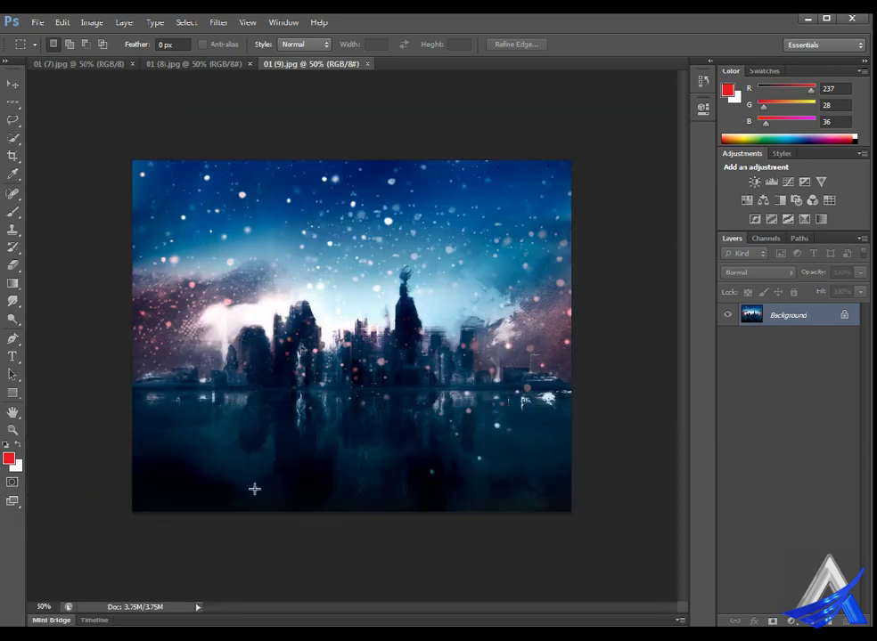
Review the 01 (7) girl-on-bridge, 01 (8) sword and 01 (9) city documents.
{"action": "left_click", "coordinate": [125, 57]}
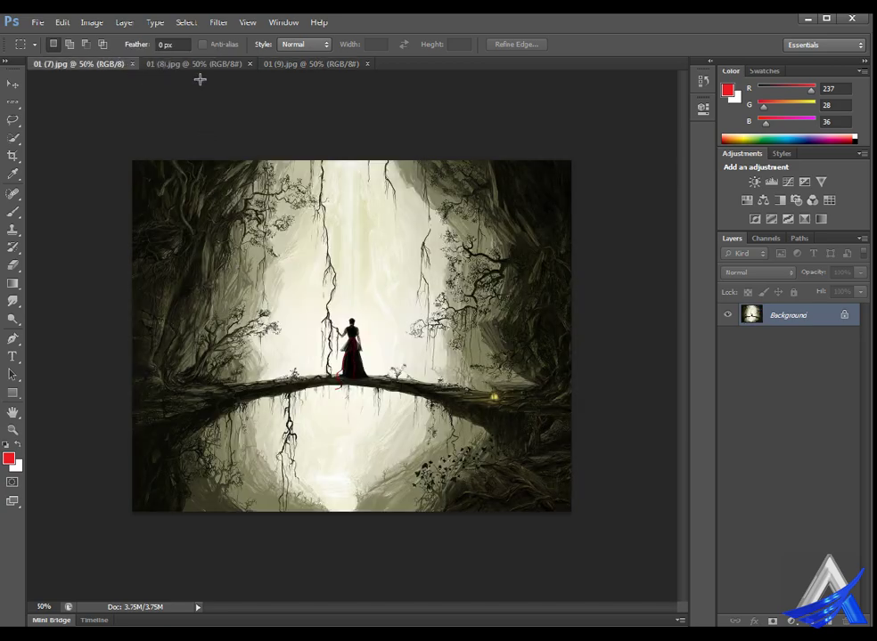
{"action": "left_click", "coordinate": [227, 63]}
{"action": "left_click", "coordinate": [299, 62]}
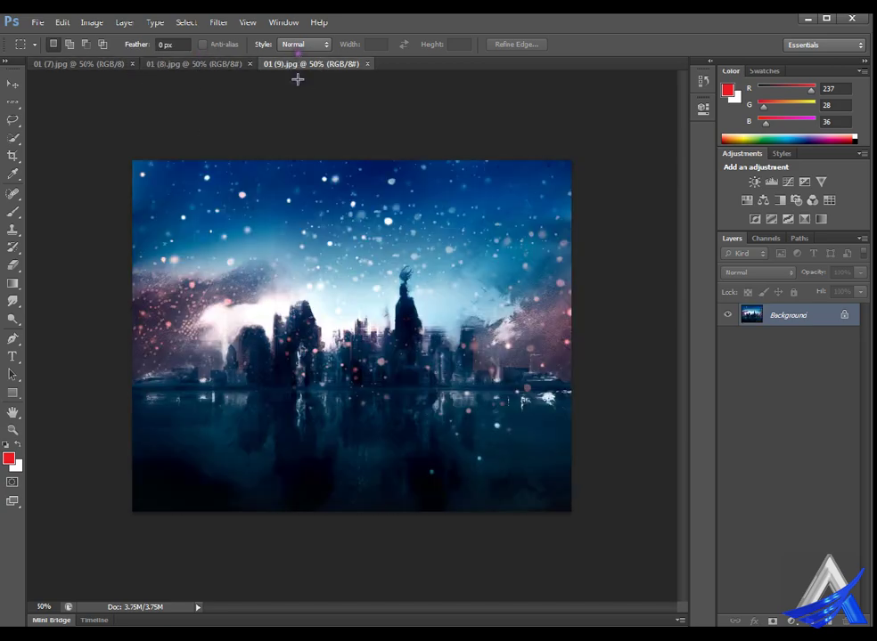
{"action": "left_click", "coordinate": [212, 59]}
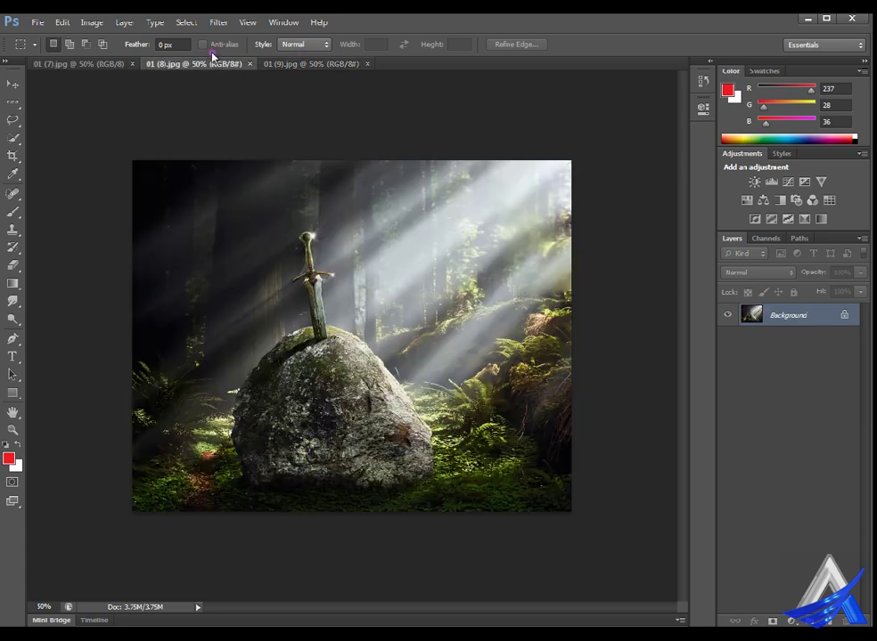
{"action": "left_click", "coordinate": [85, 62]}
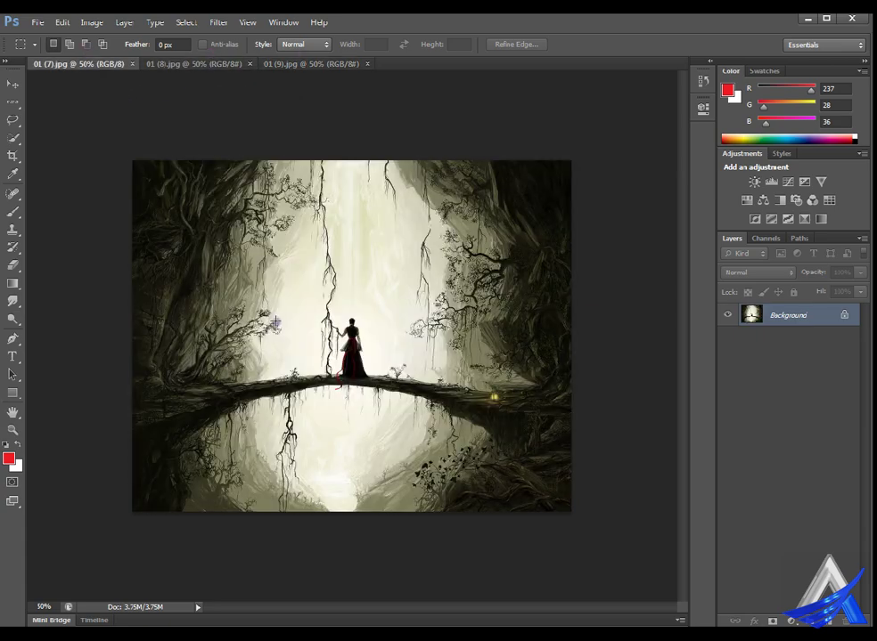
{"action": "left_click", "coordinate": [193, 59]}
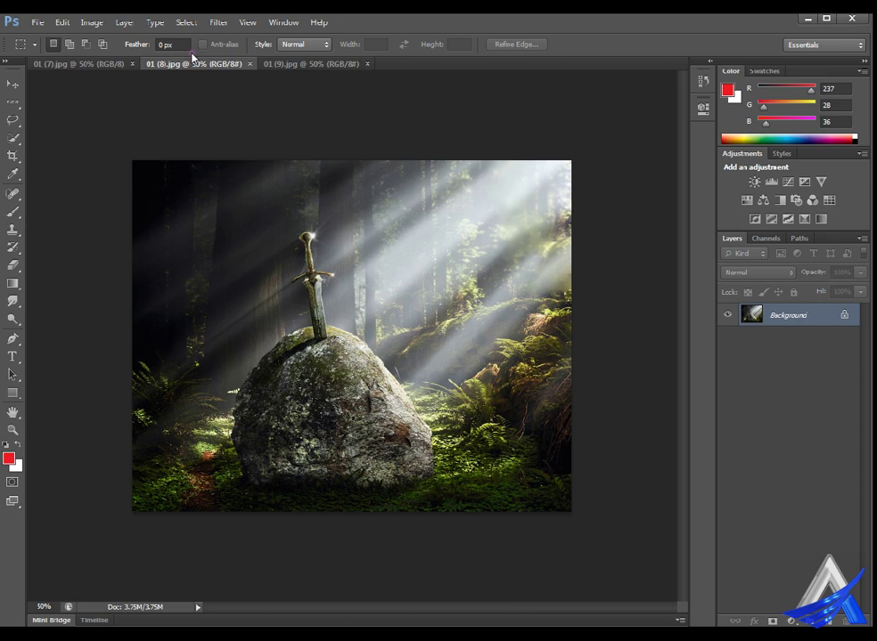
{"action": "left_click", "coordinate": [307, 63]}
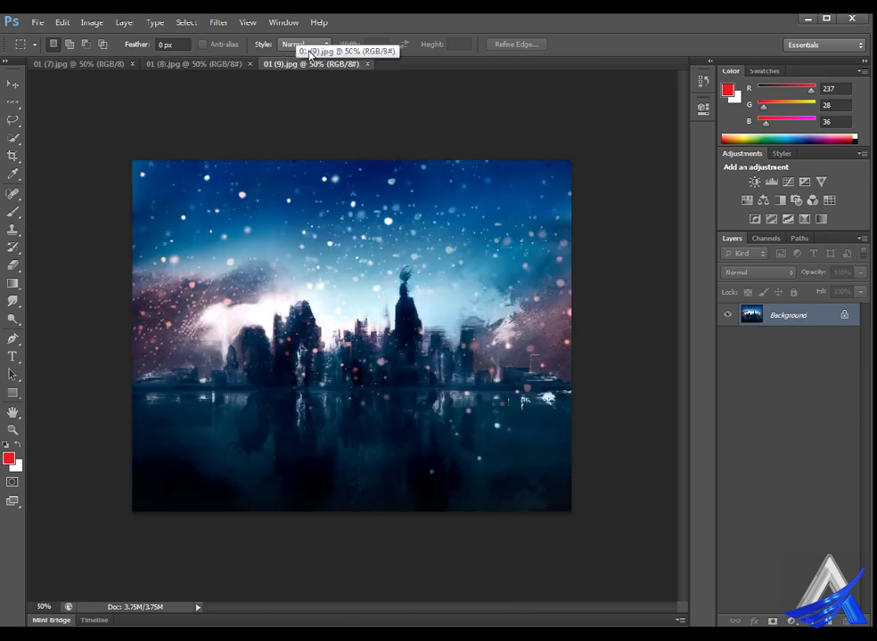
Move the 01 (9) tab to second place and select the Move tool on 01 (7).
{"action": "left_click_drag", "start_coordinate": [310, 54], "coordinate": [93, 63]}
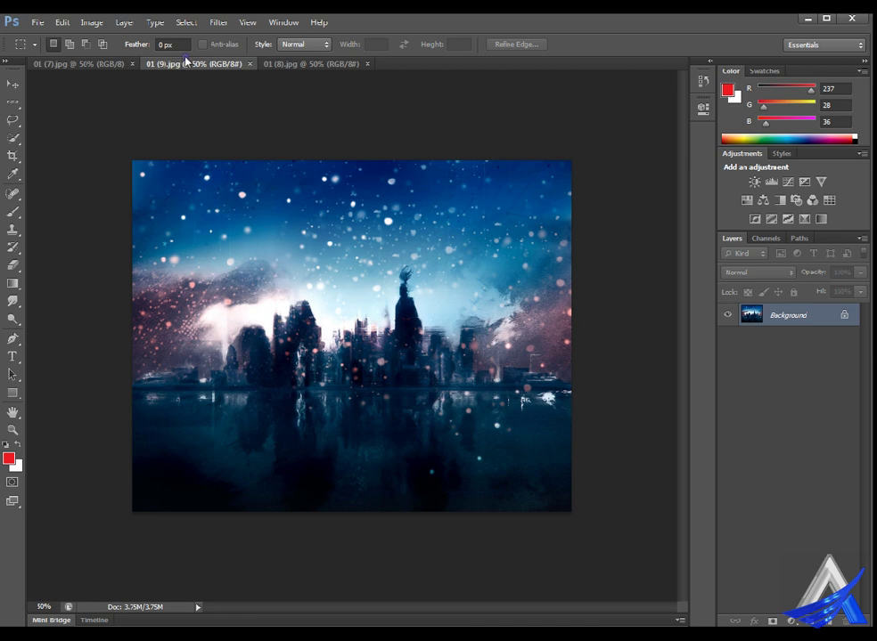
{"action": "left_click", "coordinate": [107, 59]}
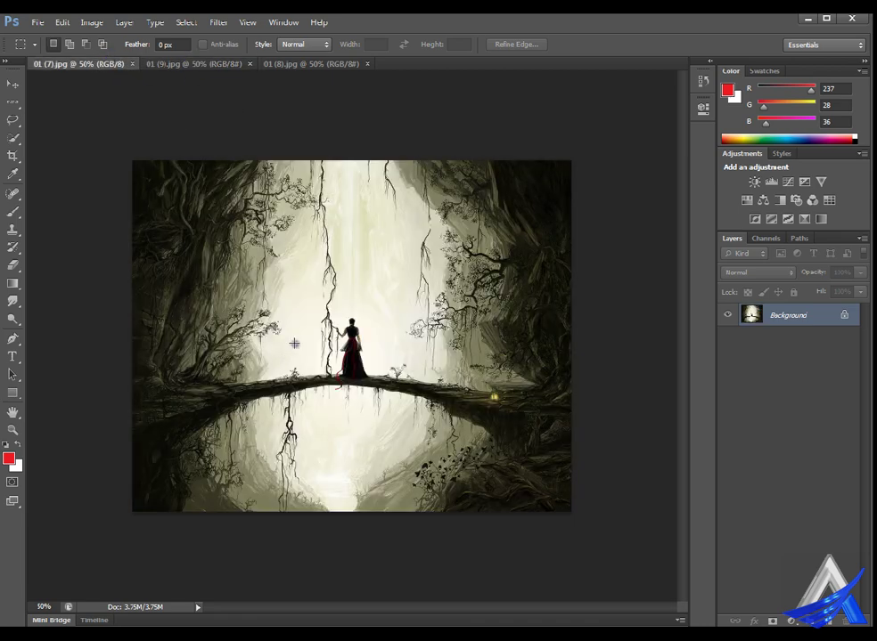
{"action": "left_click", "coordinate": [12, 82]}
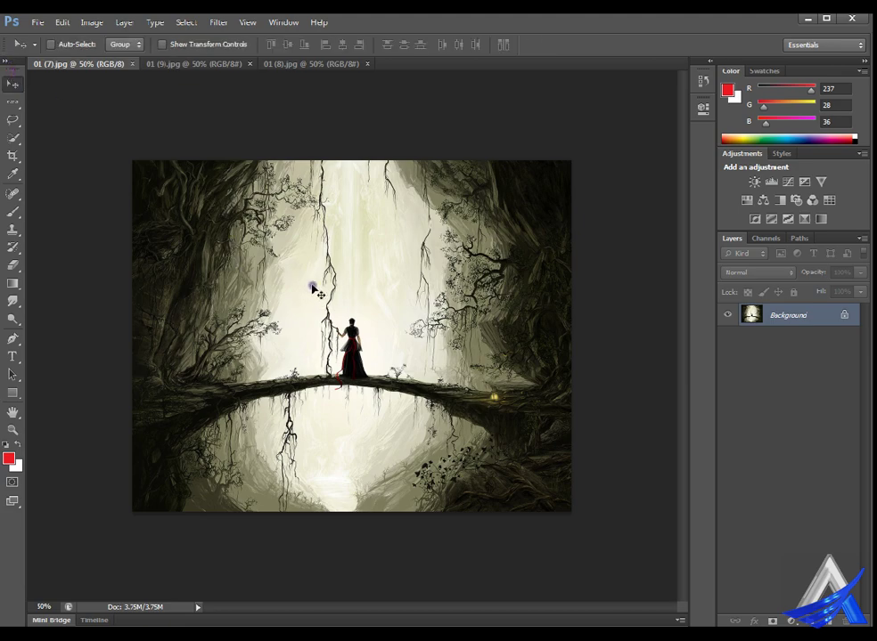
Drag the girl-on-bridge picture into 01 (9), then undo the Drag Layer.
{"action": "left_click", "coordinate": [291, 310]}
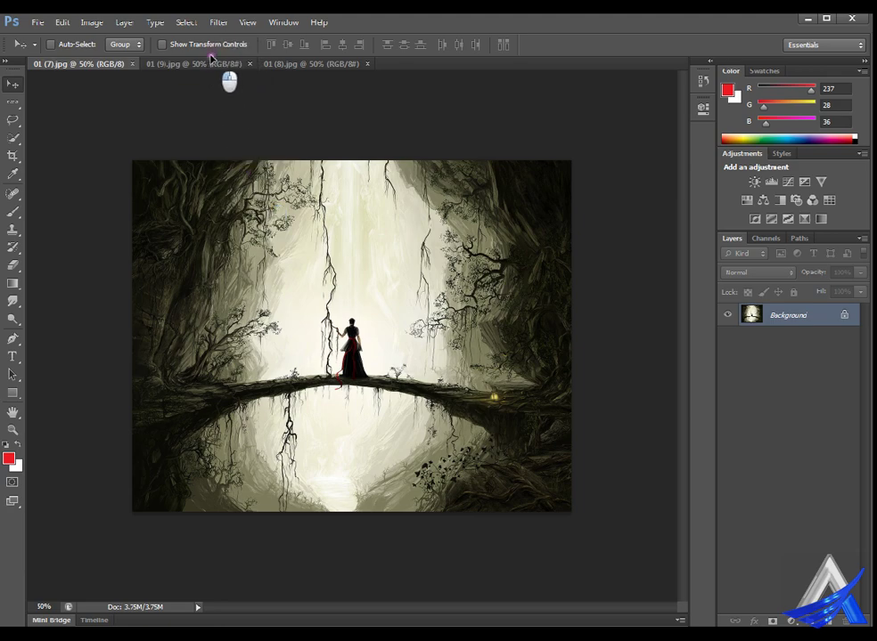
{"action": "mouse_move", "coordinate": [291, 310]}
{"action": "left_mouse_down"}
{"action": "mouse_move", "coordinate": [212, 57]}
{"action": "mouse_move", "coordinate": [235, 211]}
{"action": "mouse_move", "coordinate": [227, 184]}
{"action": "left_mouse_up"}
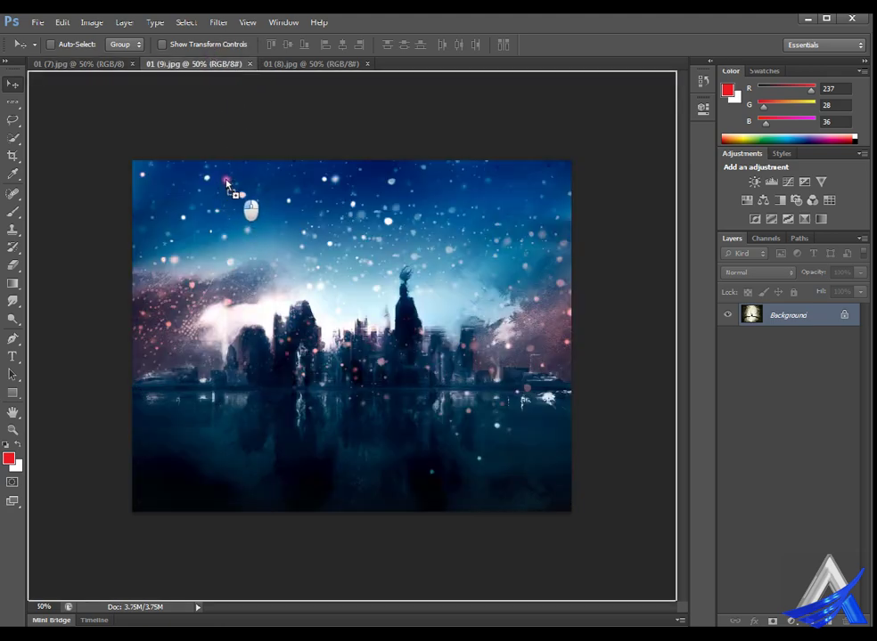
{"action": "left_click_drag", "start_coordinate": [227, 183], "coordinate": [227, 184]}
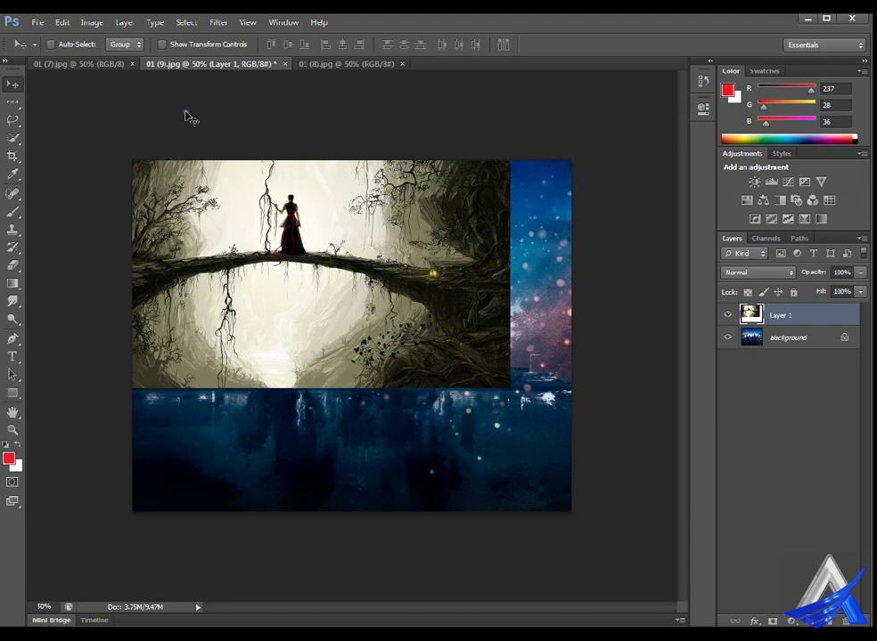
{"action": "left_click", "coordinate": [92, 21]}
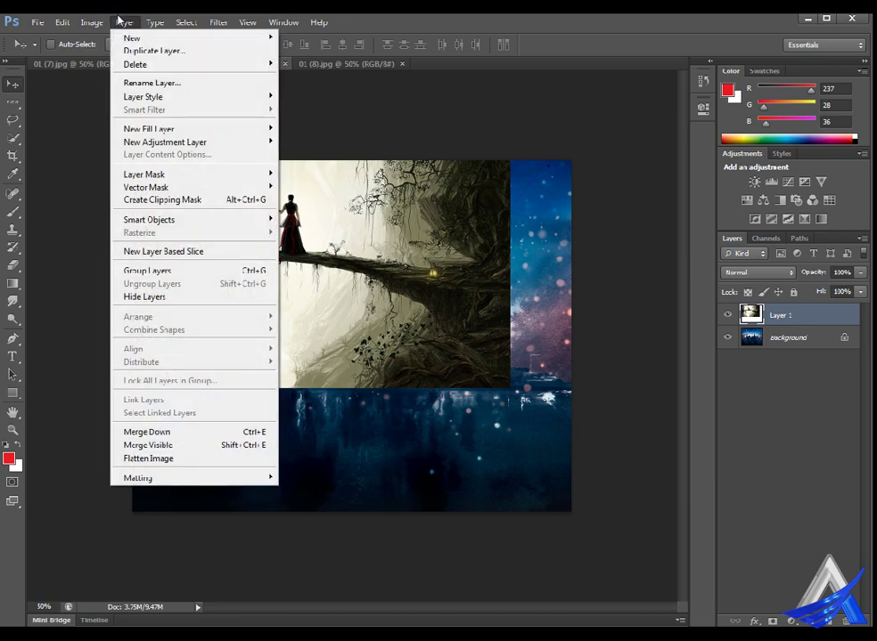
{"action": "mouse_move", "coordinate": [62, 22]}
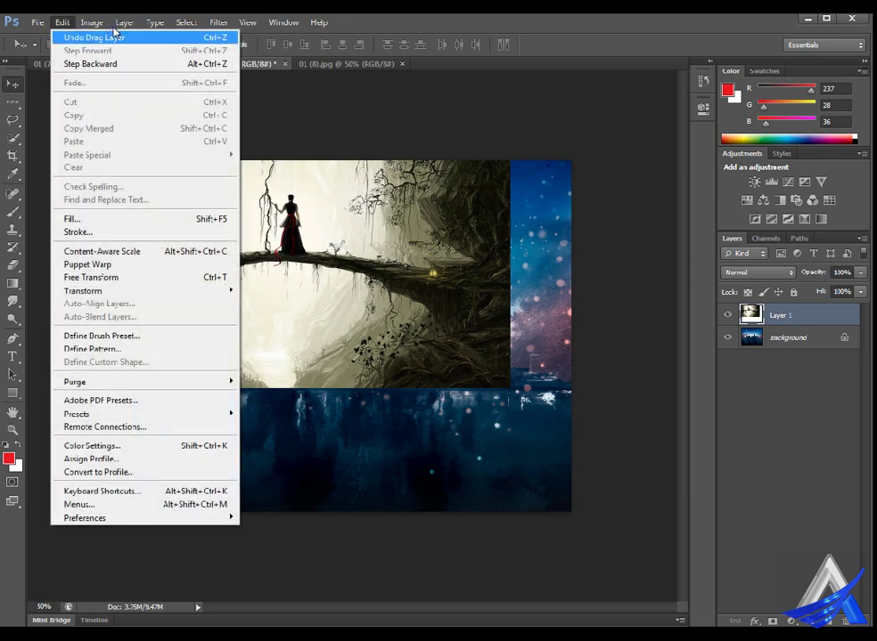
{"action": "left_click", "coordinate": [113, 36]}
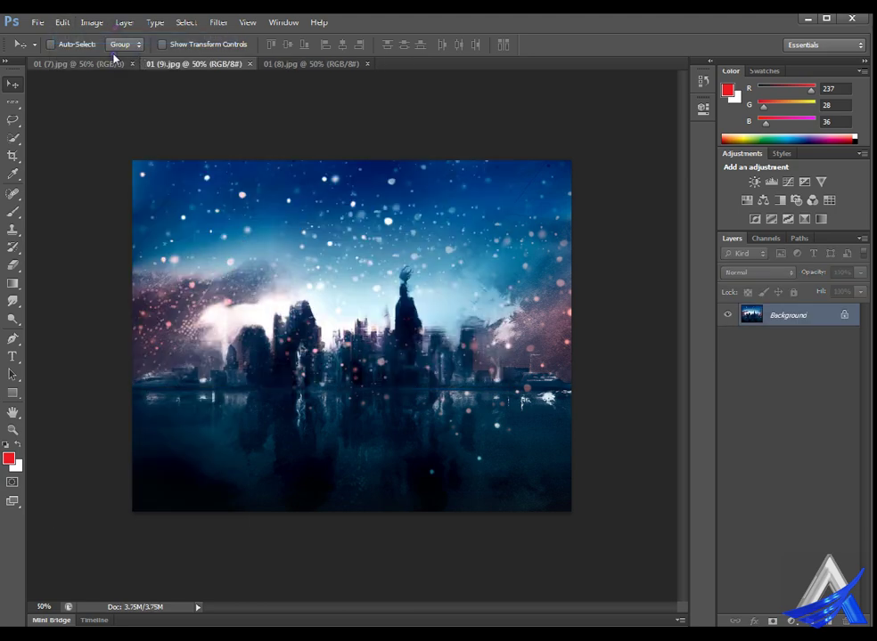
Drag the girl-on-bridge picture into the 01 (9) city image as Layer 1.
{"action": "left_click", "coordinate": [113, 58]}
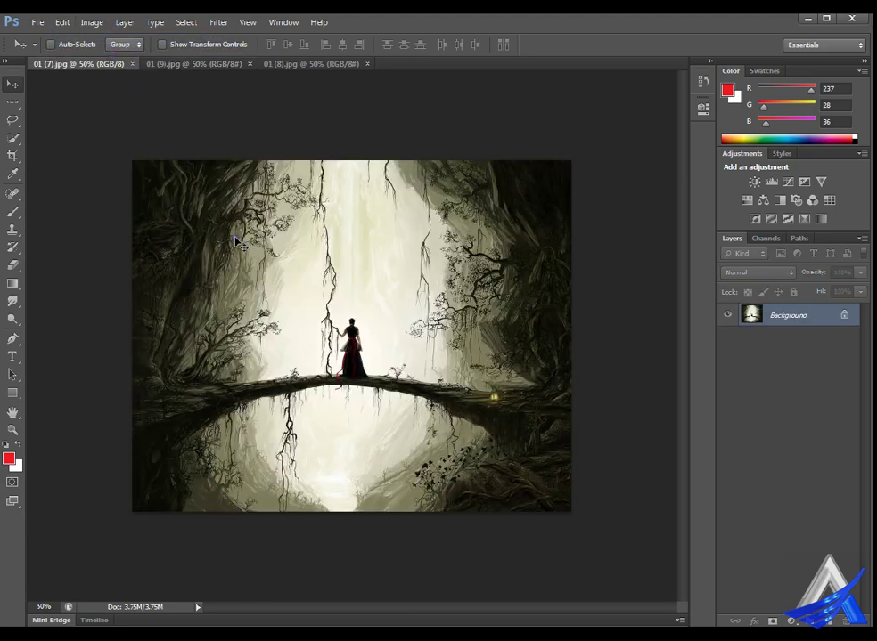
{"action": "left_click", "coordinate": [15, 82]}
{"action": "mouse_move", "coordinate": [12, 77]}
{"action": "left_mouse_down"}
{"action": "mouse_move", "coordinate": [156, 154]}
{"action": "mouse_move", "coordinate": [160, 117]}
{"action": "mouse_move", "coordinate": [190, 70]}
{"action": "mouse_move", "coordinate": [183, 55]}
{"action": "mouse_move", "coordinate": [177, 135]}
{"action": "left_mouse_up"}
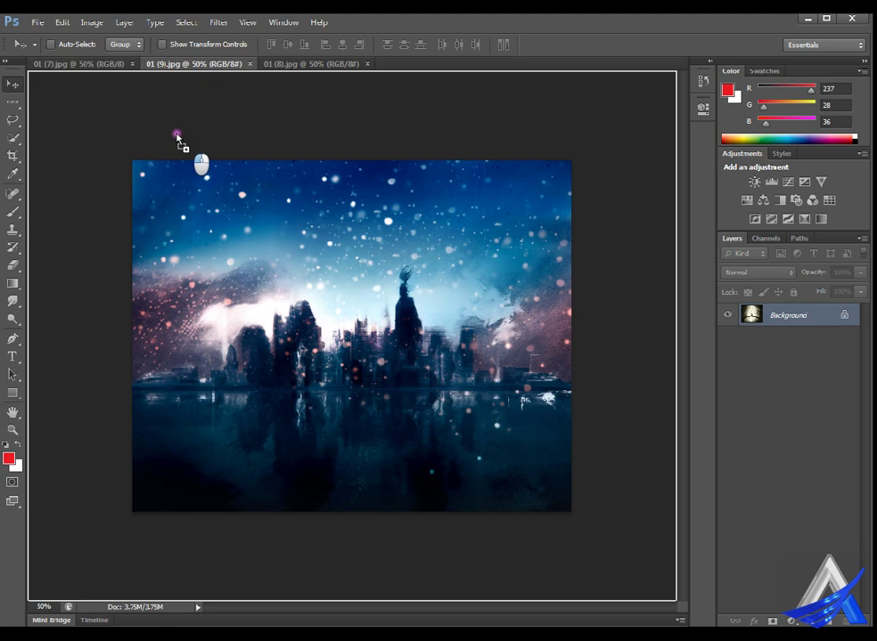
{"action": "left_click_drag", "start_coordinate": [177, 135], "coordinate": [178, 136]}
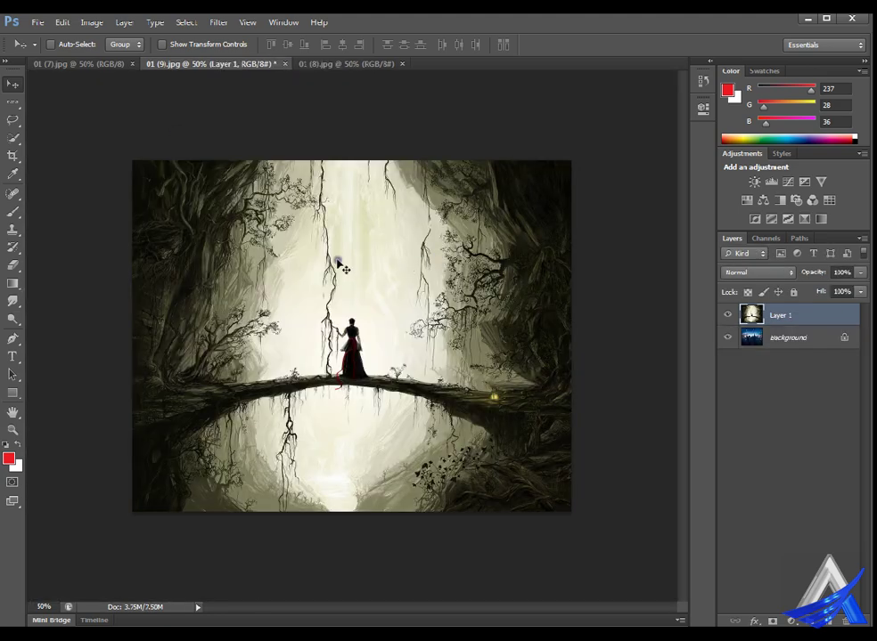
Close the 01 (7).jpg document.
{"action": "left_click", "coordinate": [91, 63]}
{"action": "left_click", "coordinate": [218, 62]}
{"action": "left_click", "coordinate": [103, 63]}
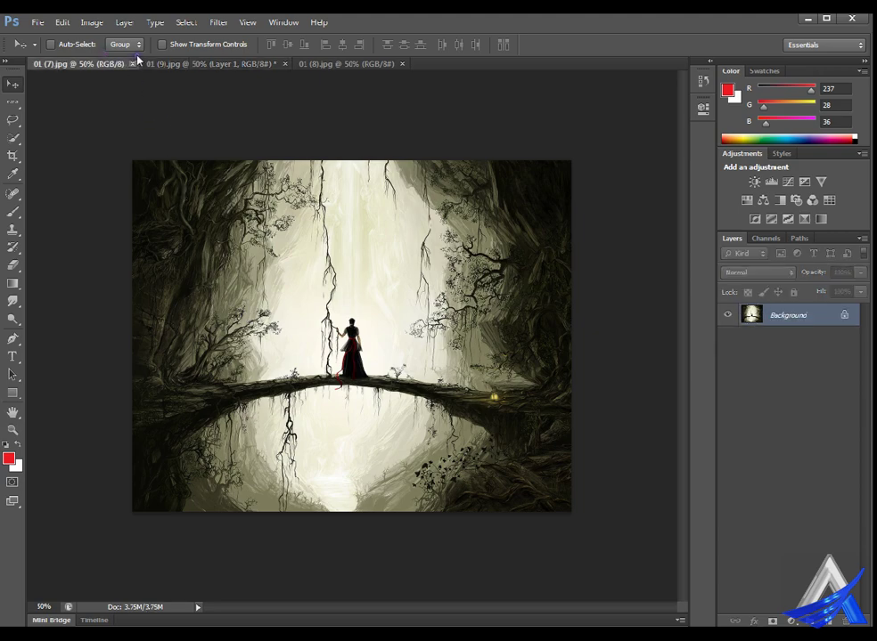
{"action": "left_click", "coordinate": [131, 63]}
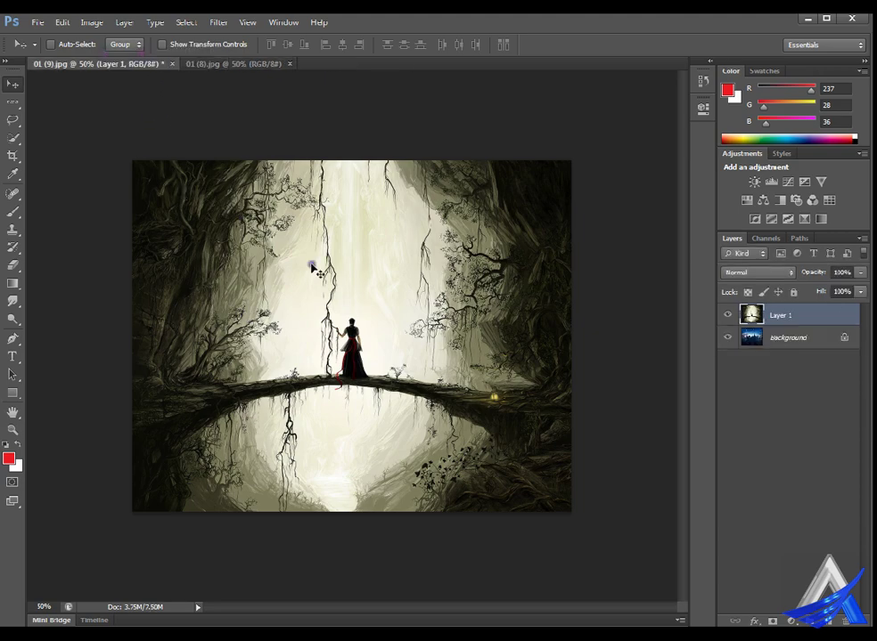
Switch between the forest-bridge and sword-in-stone documents and open Window > Arrange.
{"action": "left_click", "coordinate": [236, 64]}
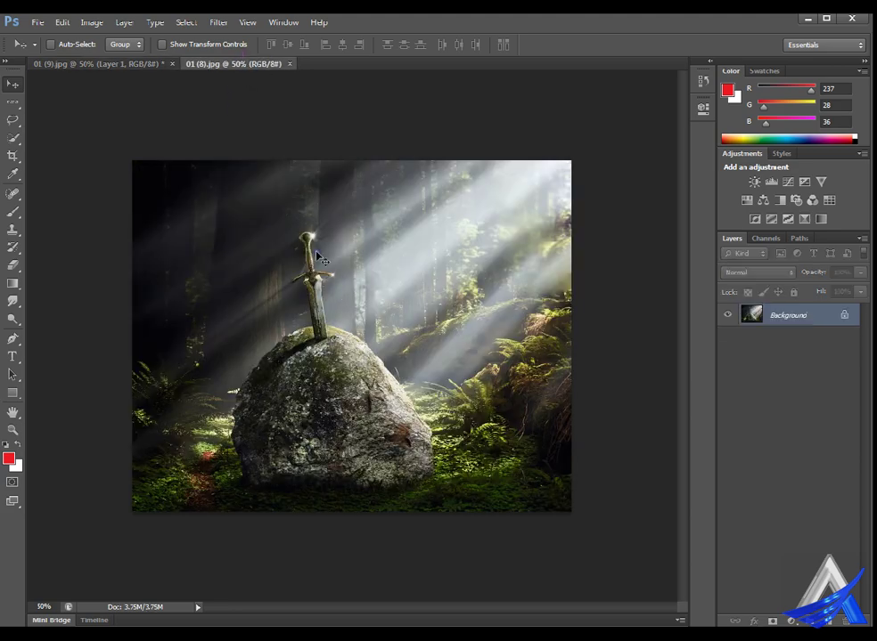
{"action": "left_click", "coordinate": [151, 64]}
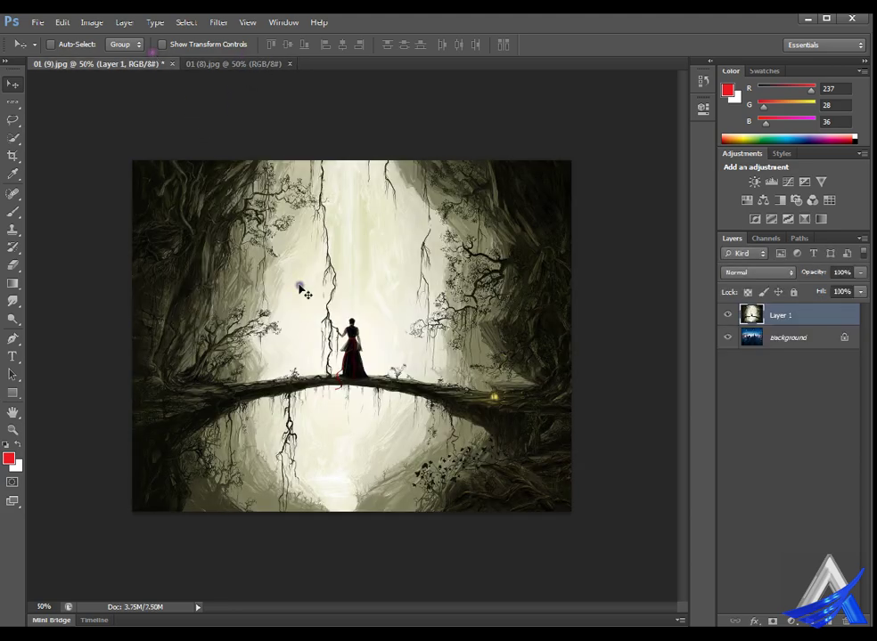
{"action": "left_click", "coordinate": [266, 63]}
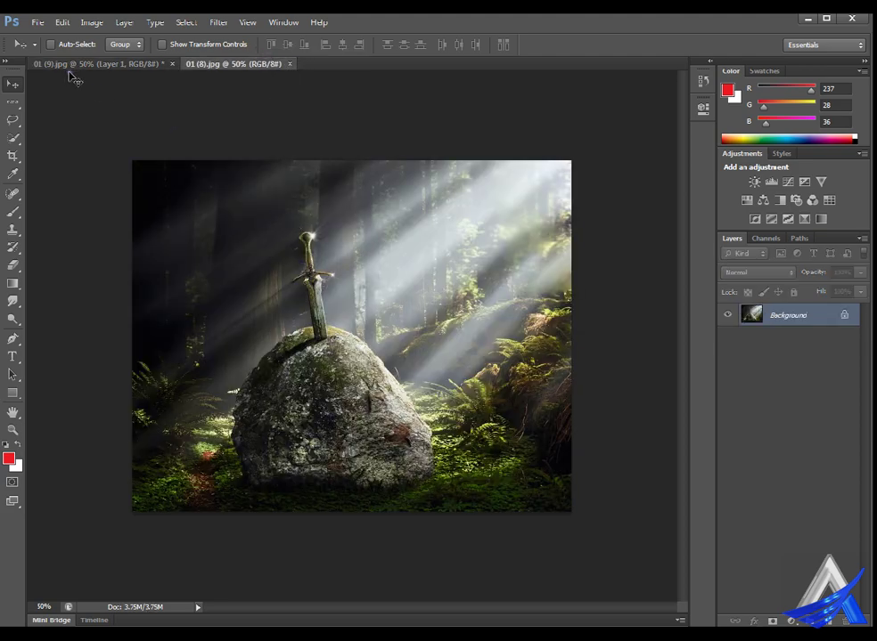
{"action": "left_click", "coordinate": [291, 20]}
{"action": "mouse_move", "coordinate": [303, 37]}
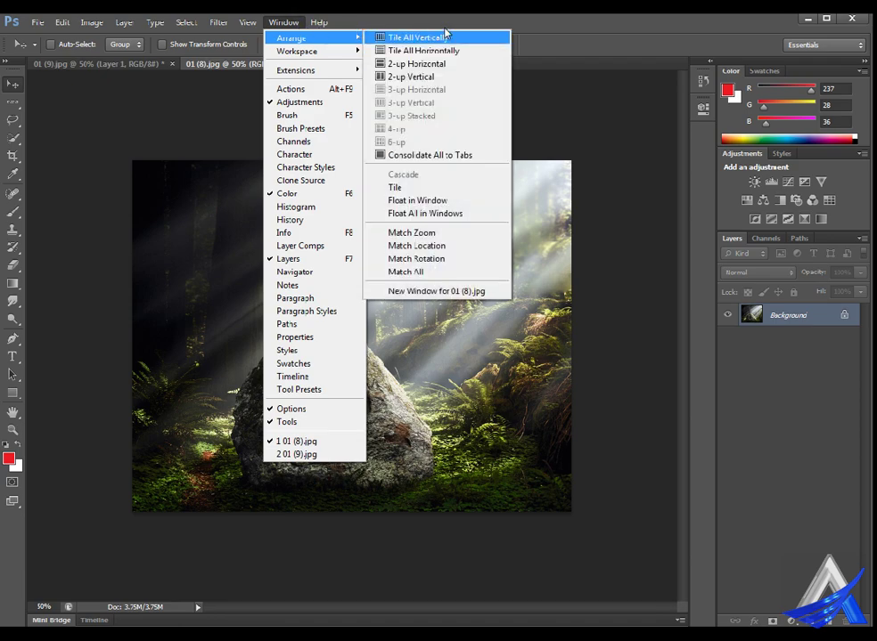
Tile 01 (9).jpg and 01 (8).jpg side by side with Tile All Vertically.
{"action": "left_click", "coordinate": [446, 34]}
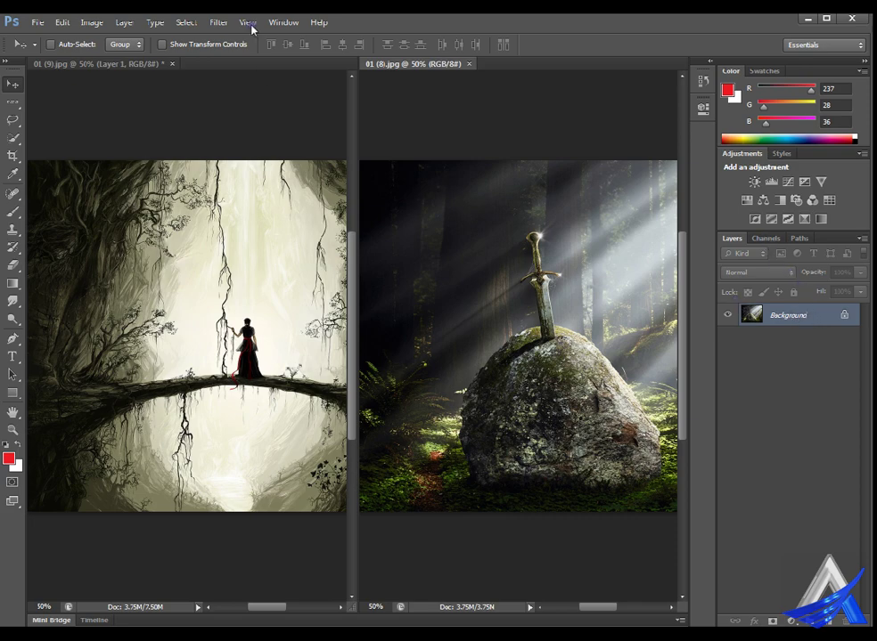
{"action": "left_click", "coordinate": [283, 22]}
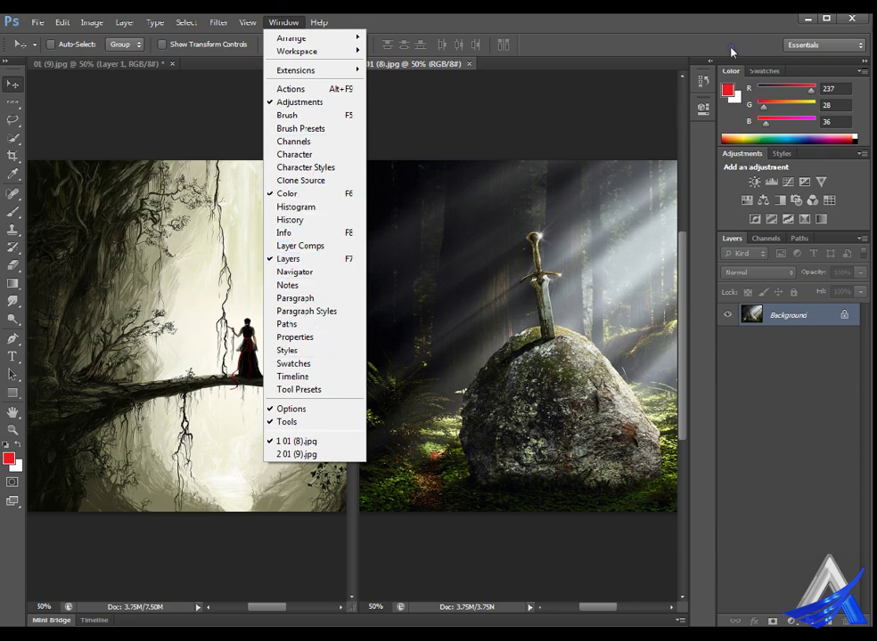
{"action": "left_click", "coordinate": [681, 39]}
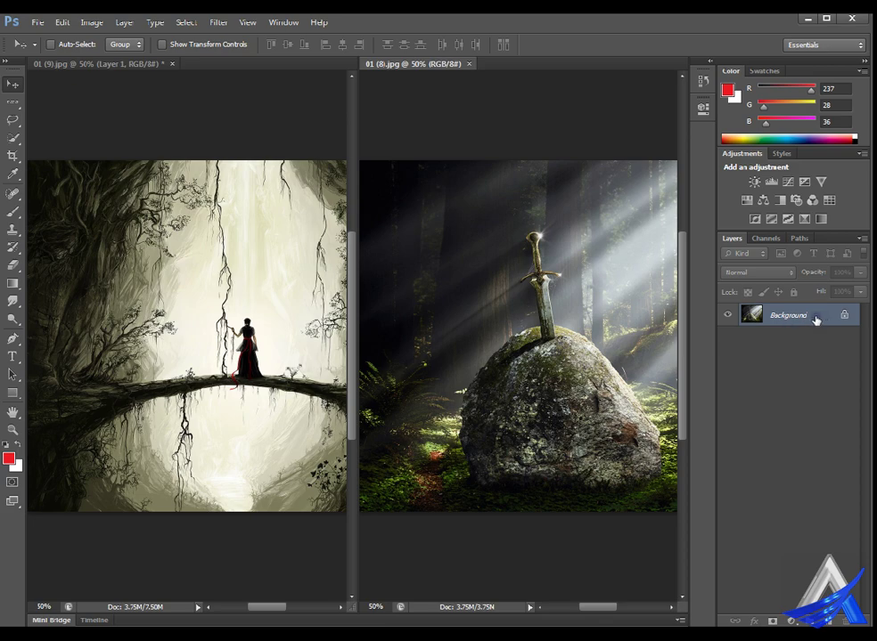
Drag the sword-in-stone image into 01 (9).jpg as Layer 2, then close 01 (8).jpg.
{"action": "mouse_move", "coordinate": [815, 319]}
{"action": "left_mouse_down"}
{"action": "mouse_move", "coordinate": [700, 340]}
{"action": "mouse_move", "coordinate": [240, 315]}
{"action": "left_mouse_up"}
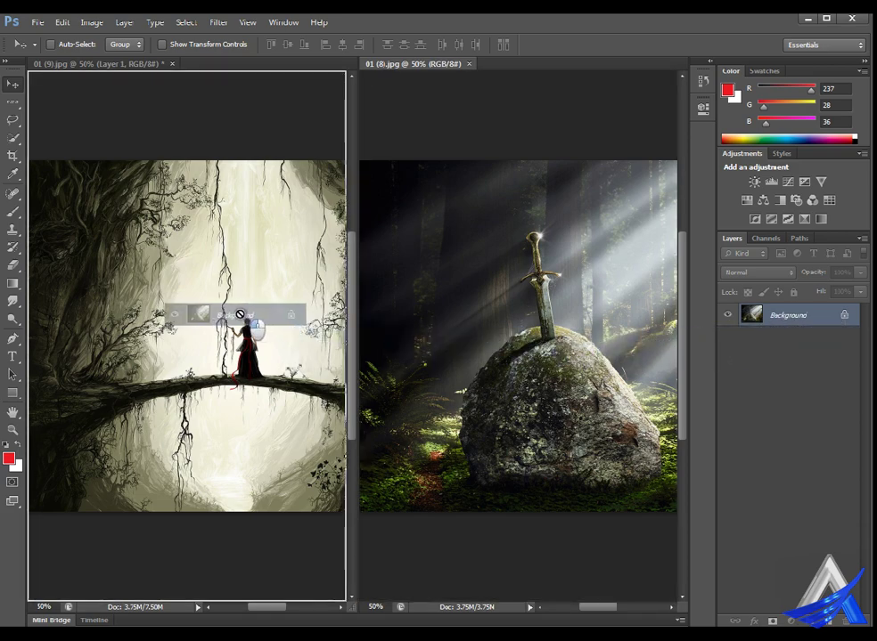
{"action": "left_click_drag", "start_coordinate": [239, 315], "coordinate": [239, 315]}
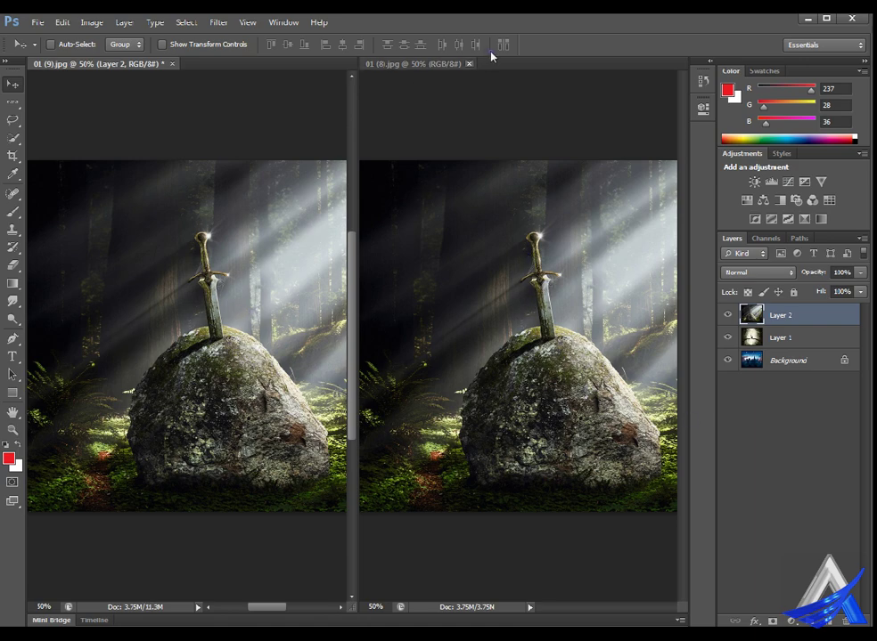
{"action": "key", "text": "ctrl+w"}
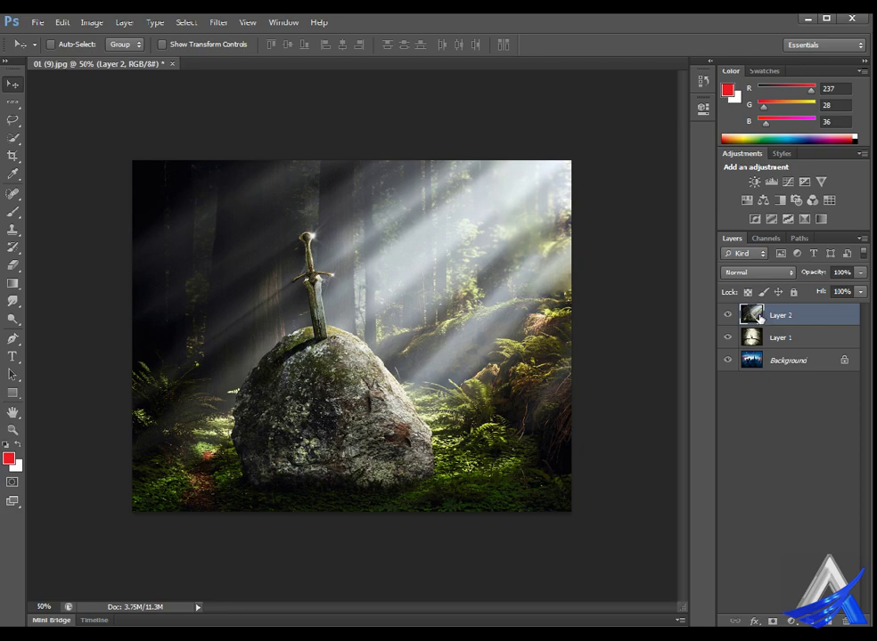
Move Layer 2 (sword) below Layer 1 (forest-bridge) in the Layers panel.
{"action": "left_click", "coordinate": [727, 316]}
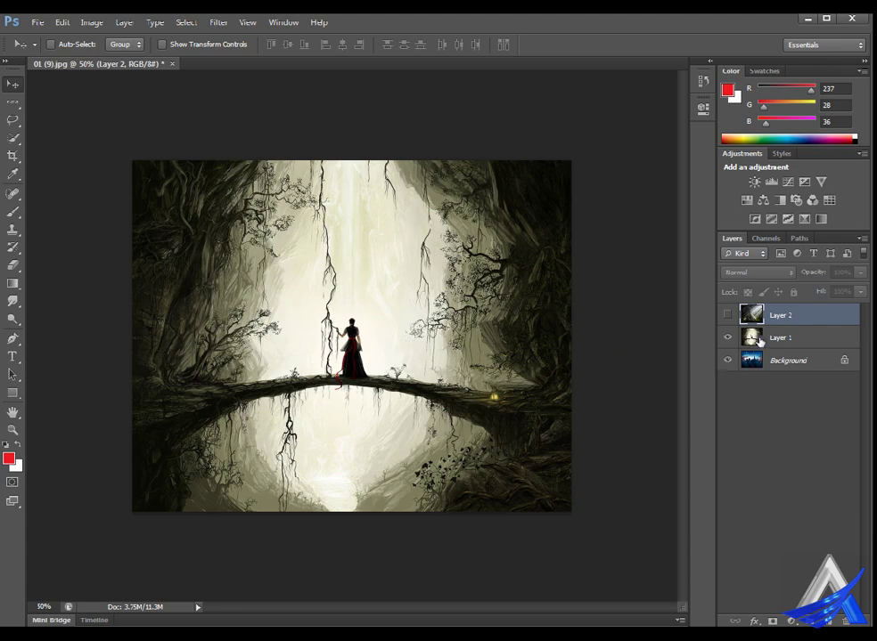
{"action": "left_click", "coordinate": [727, 337]}
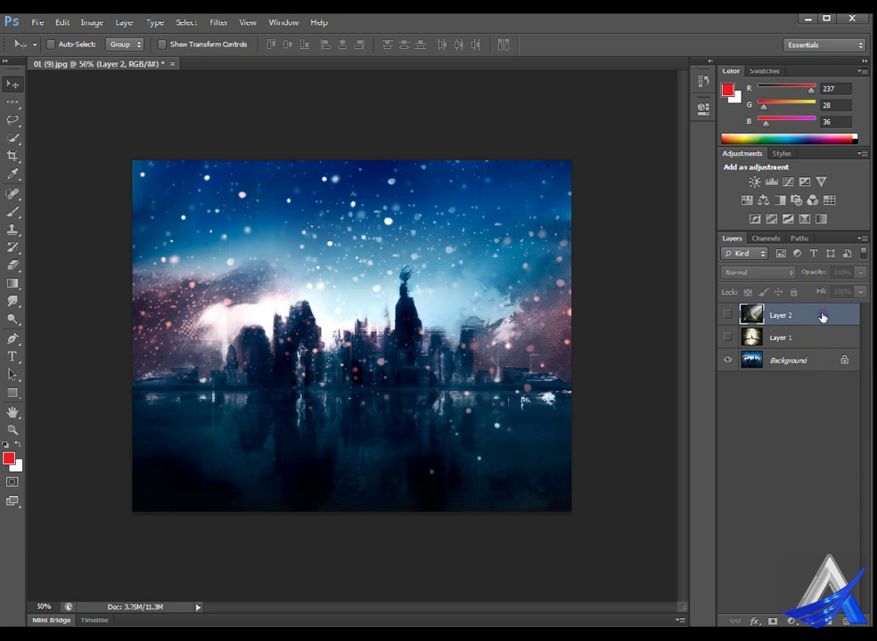
{"action": "left_click_drag", "start_coordinate": [822, 317], "coordinate": [818, 346]}
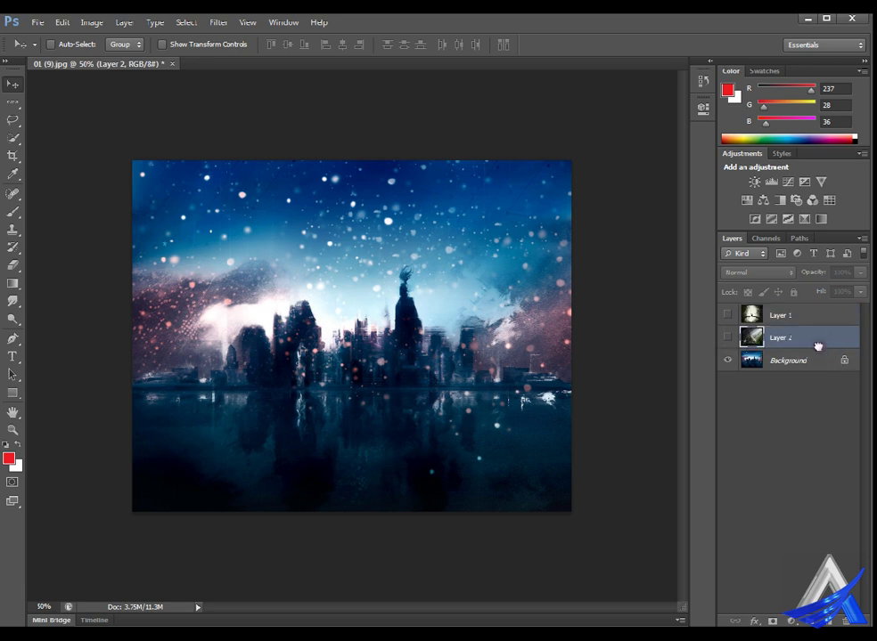
{"action": "left_click", "coordinate": [759, 339]}
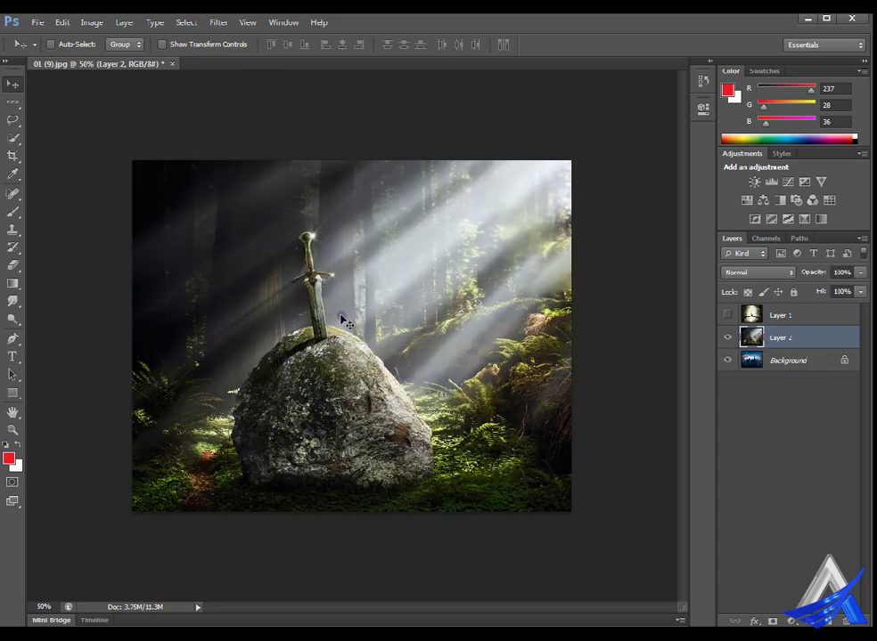
{"action": "left_click", "coordinate": [727, 314]}
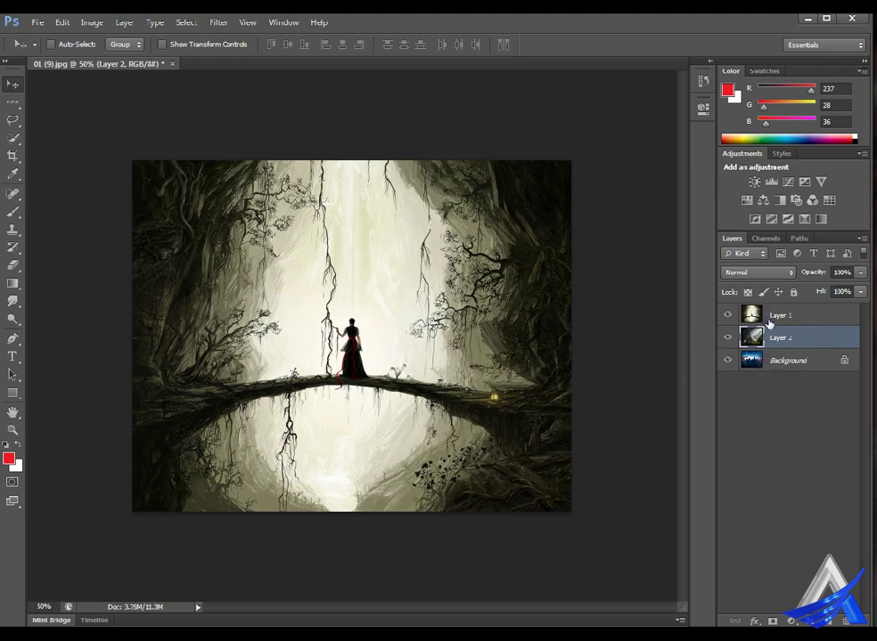
Hide both Layer 1 and Layer 2, leaving the city Background visible.
{"action": "left_click", "coordinate": [819, 317]}
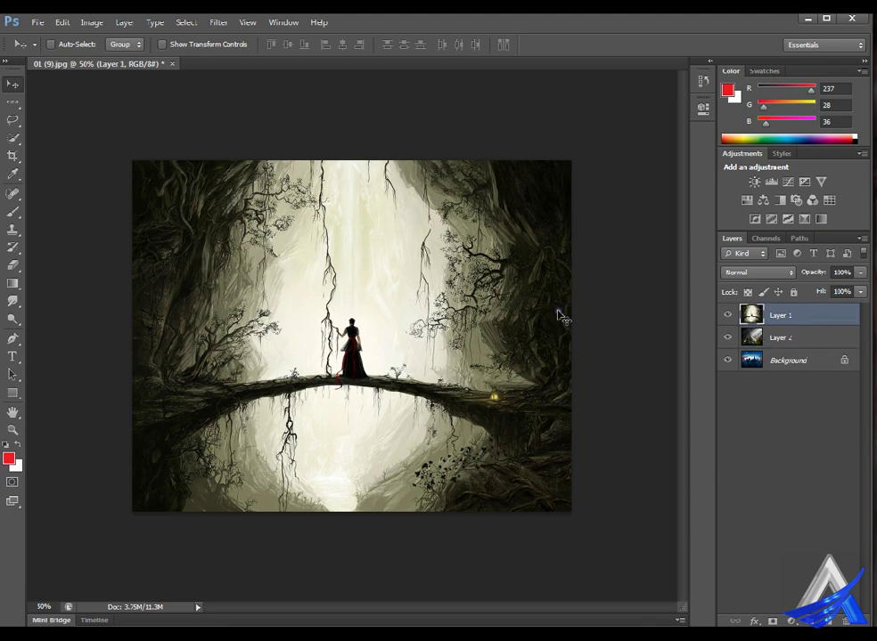
{"action": "left_click", "coordinate": [803, 338]}
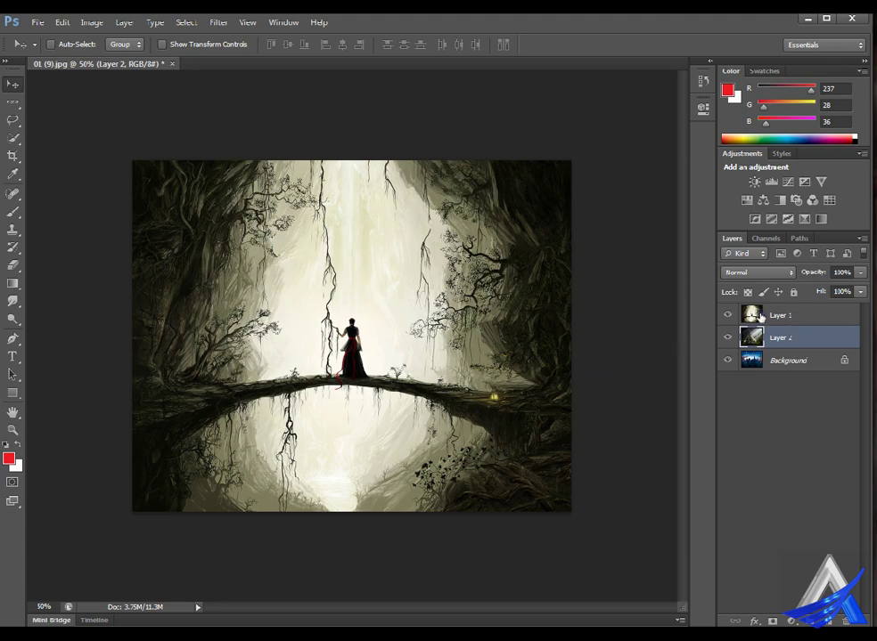
{"action": "left_click", "coordinate": [727, 314]}
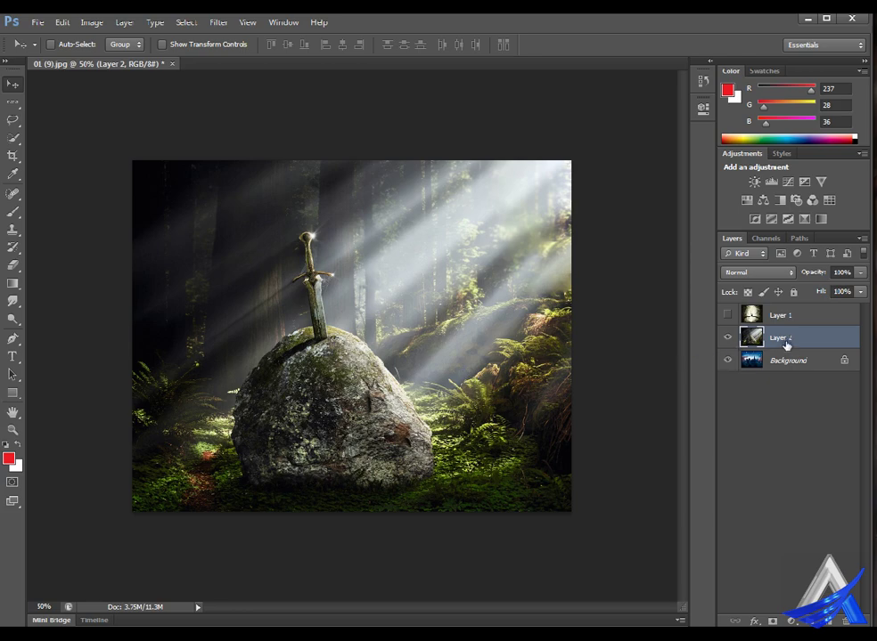
{"action": "left_click", "coordinate": [727, 337]}
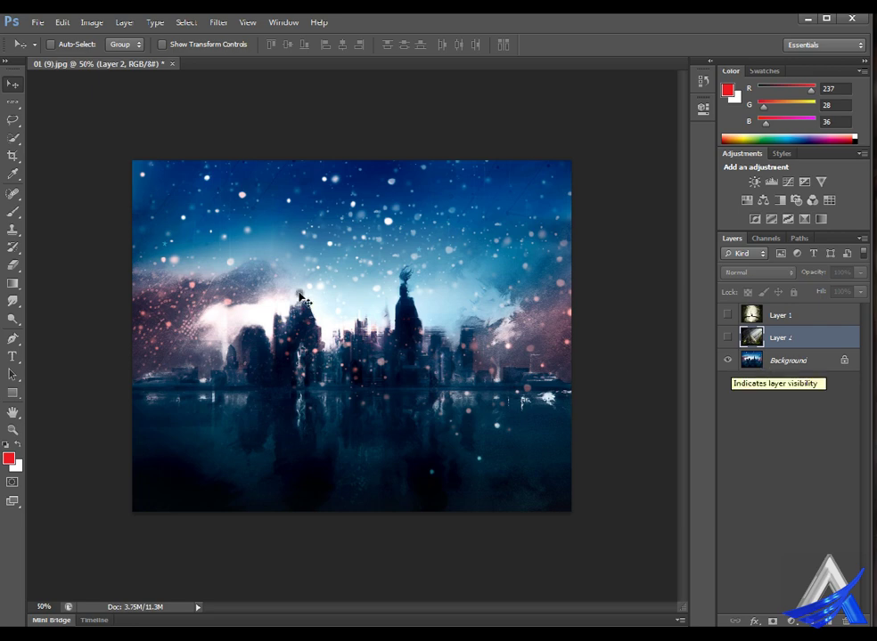
{"action": "left_click_drag", "start_coordinate": [240, 227], "coordinate": [298, 267]}
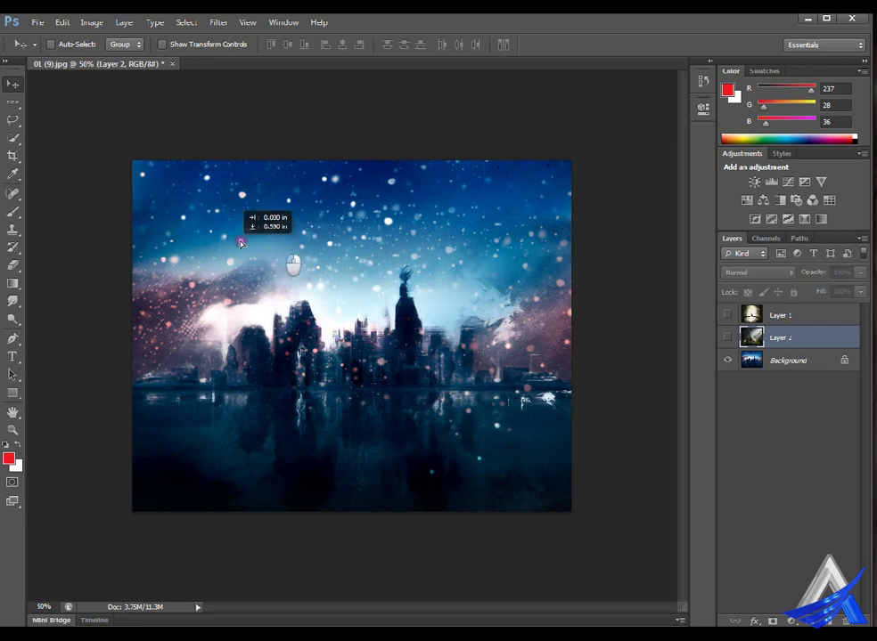
{"action": "left_click", "coordinate": [727, 338]}
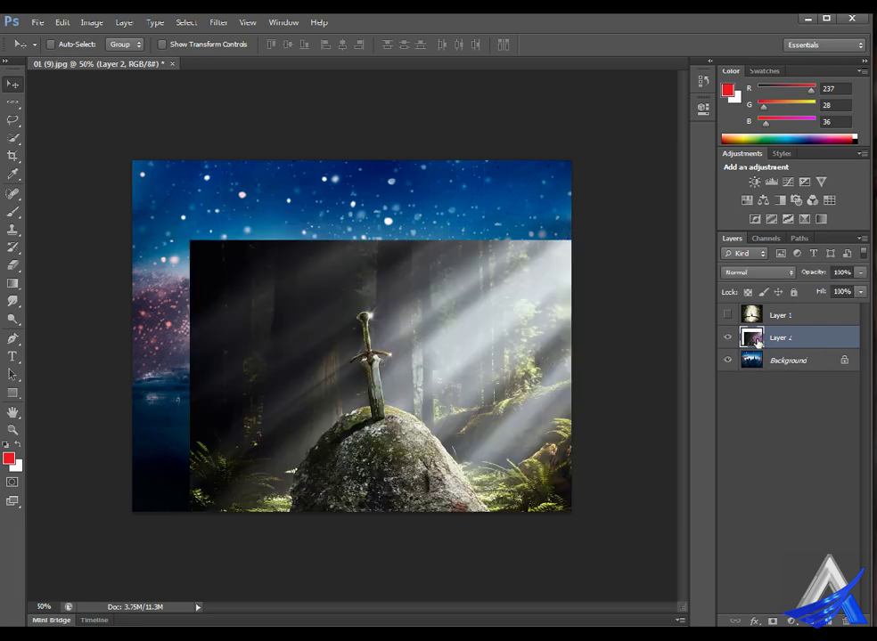
{"action": "mouse_move", "coordinate": [404, 350]}
{"action": "left_mouse_down"}
{"action": "mouse_move", "coordinate": [264, 307]}
{"action": "mouse_move", "coordinate": [406, 289]}
{"action": "mouse_move", "coordinate": [372, 254]}
{"action": "mouse_move", "coordinate": [364, 285]}
{"action": "mouse_move", "coordinate": [349, 275]}
{"action": "left_mouse_up"}
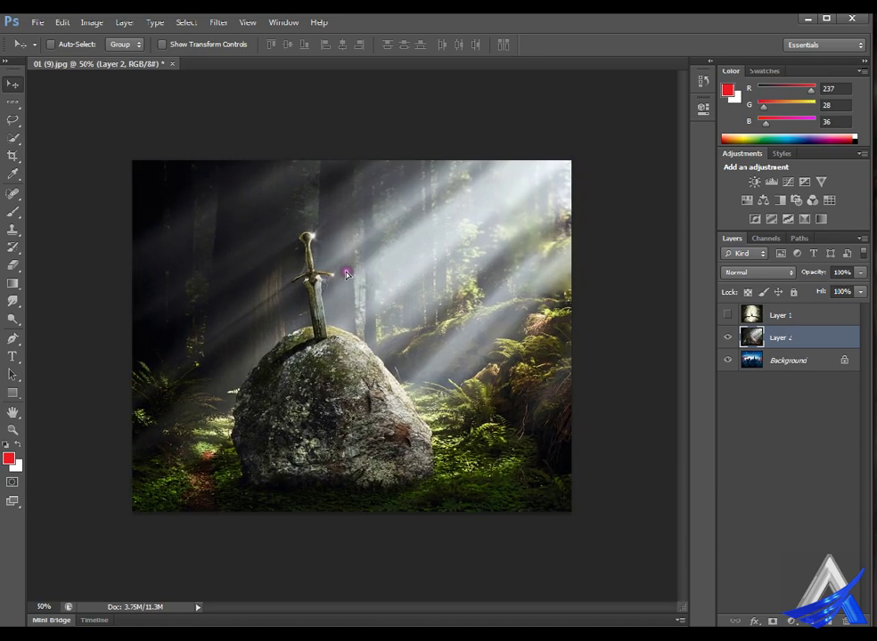
{"action": "left_click", "coordinate": [727, 338]}
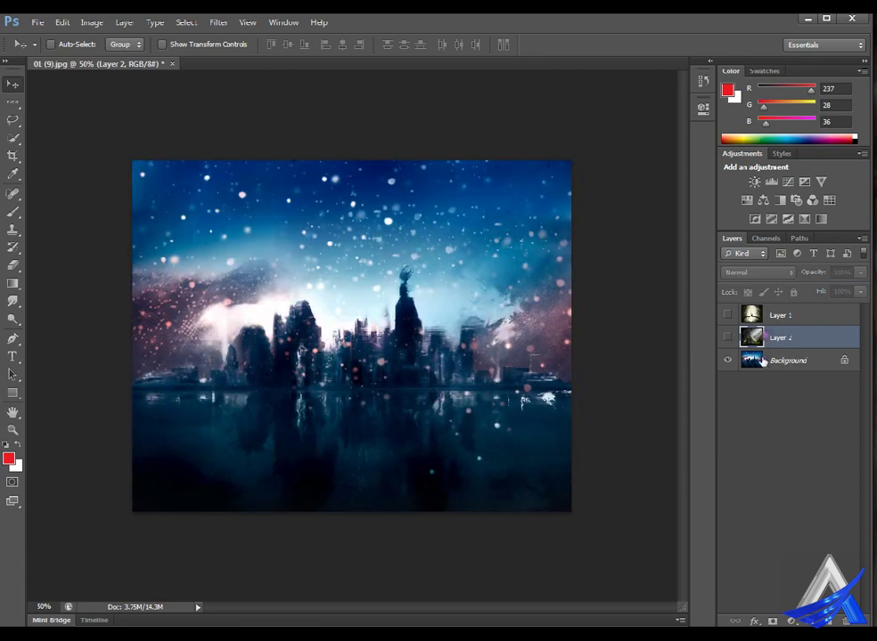
{"action": "left_click", "coordinate": [768, 362]}
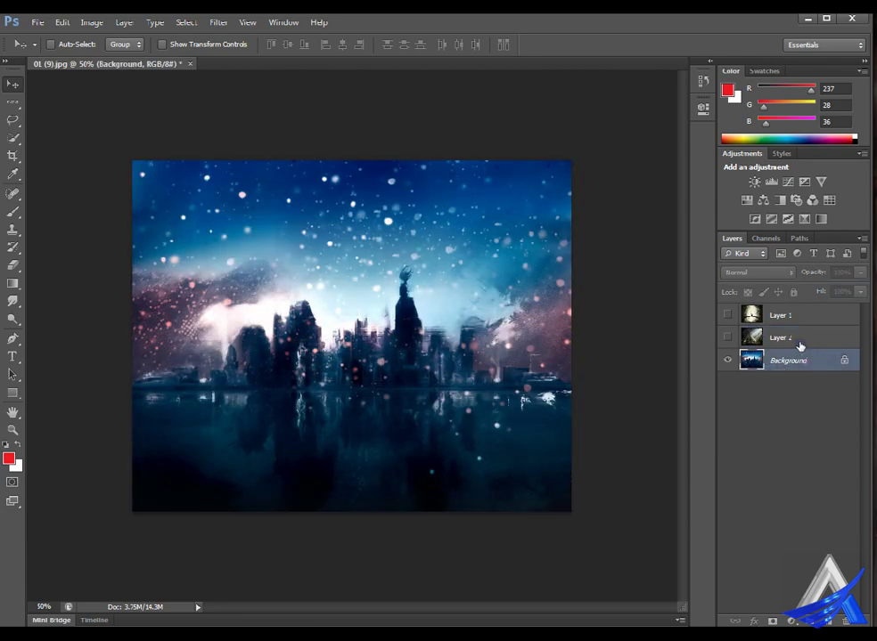
{"action": "left_click", "coordinate": [833, 314]}
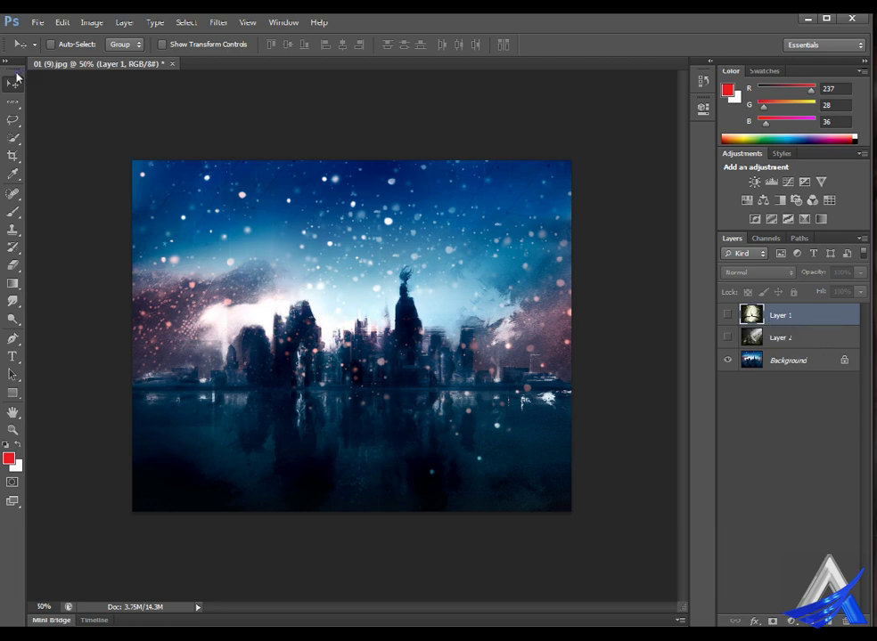
Shift the forest-bridge layer down and right, hide it, and select the Background layer.
{"action": "left_click_drag", "start_coordinate": [286, 278], "coordinate": [442, 429]}
{"action": "left_click", "coordinate": [727, 315]}
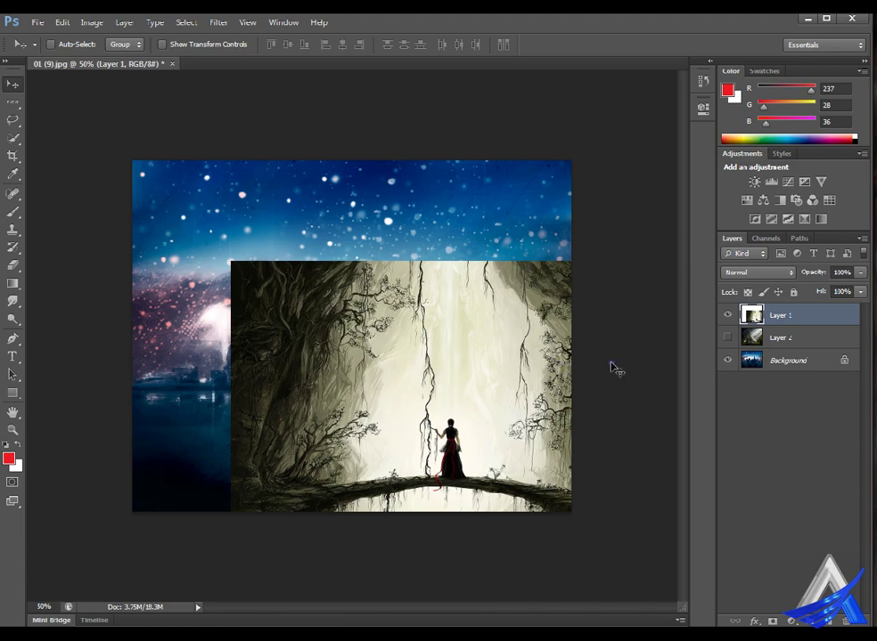
{"action": "key", "text": "ctrl+comma"}
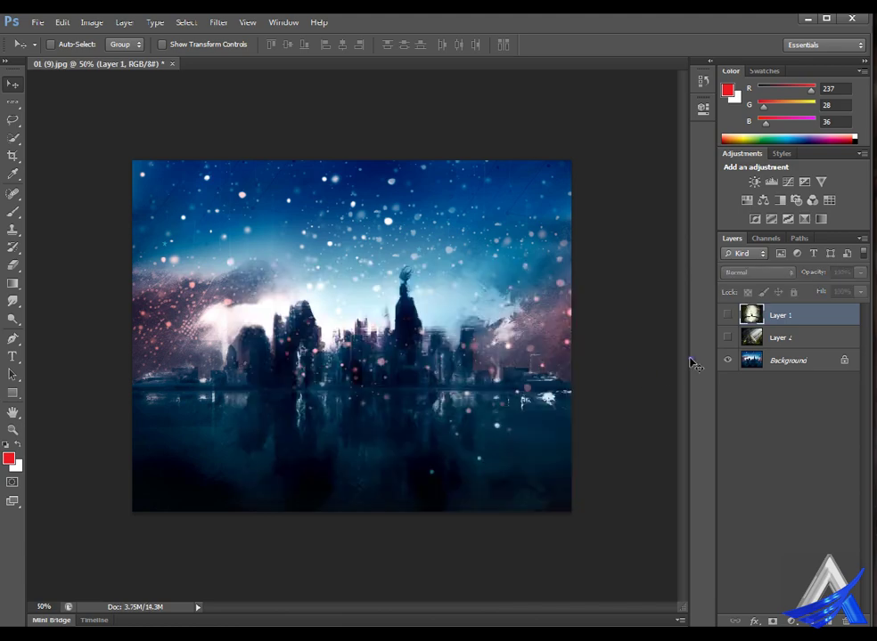
{"action": "left_click", "coordinate": [727, 315]}
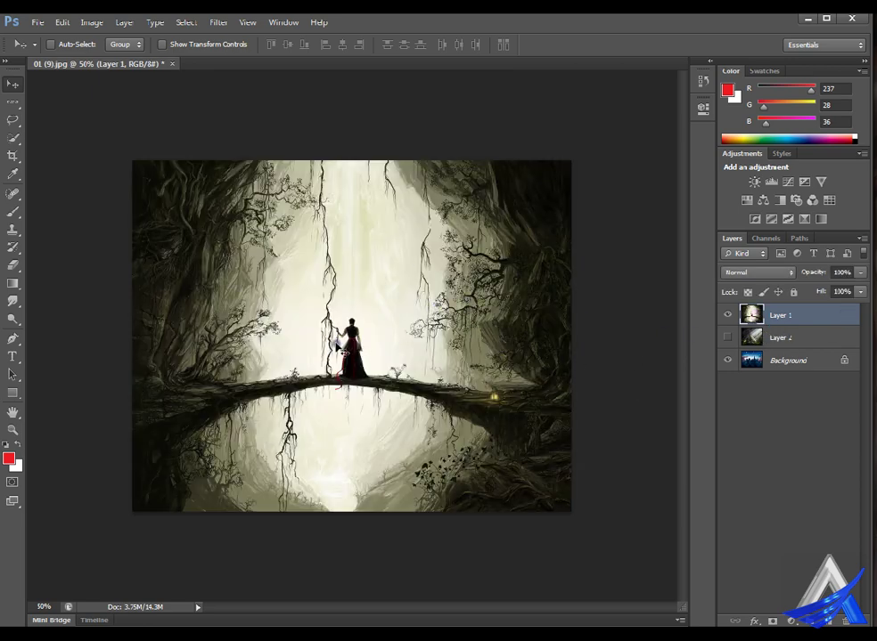
{"action": "left_click", "coordinate": [727, 315]}
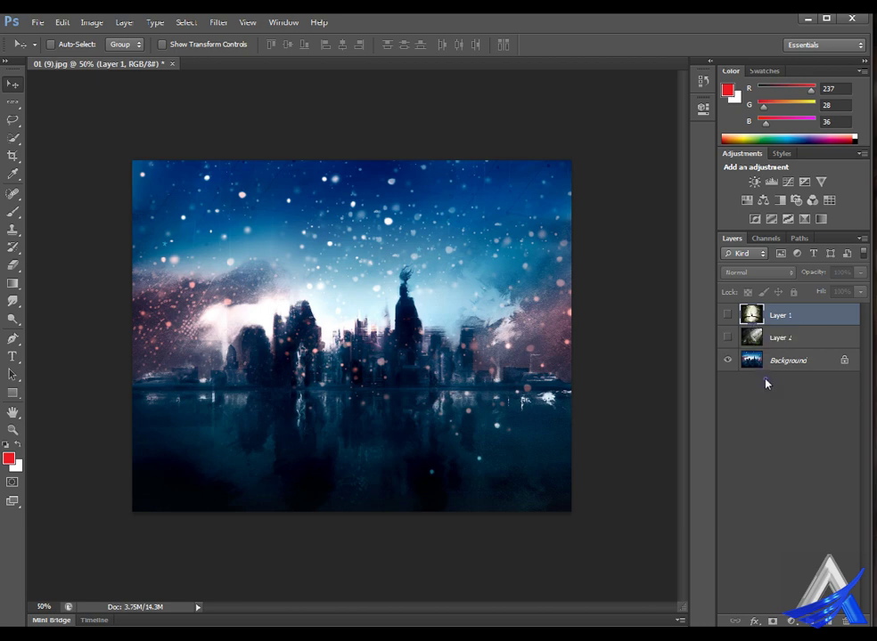
{"action": "left_click", "coordinate": [833, 360]}
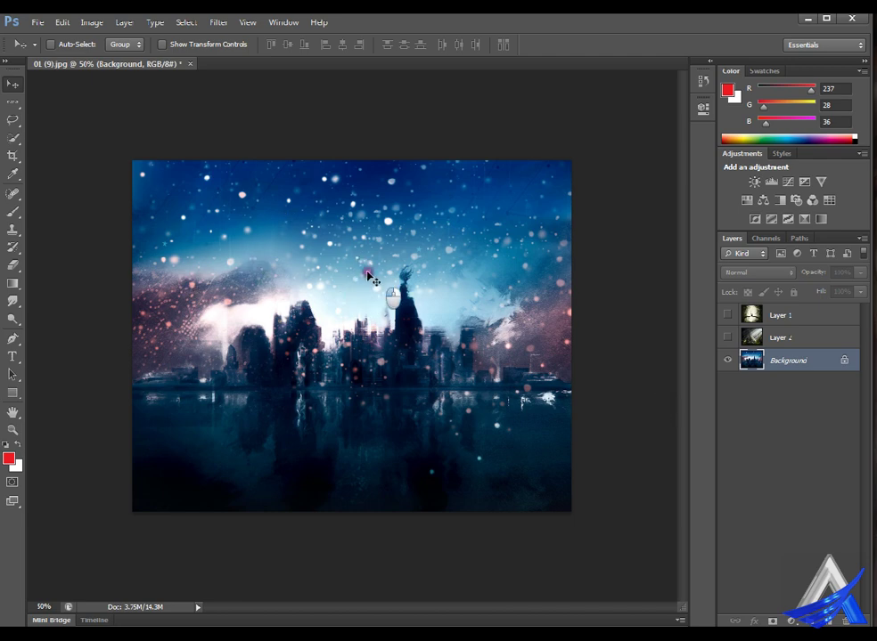
Try moving the locked city Background and dismiss the locked-layer error.
{"action": "mouse_move", "coordinate": [254, 264]}
{"action": "left_mouse_down"}
{"action": "mouse_move", "coordinate": [269, 318]}
{"action": "mouse_move", "coordinate": [521, 261]}
{"action": "left_mouse_up"}
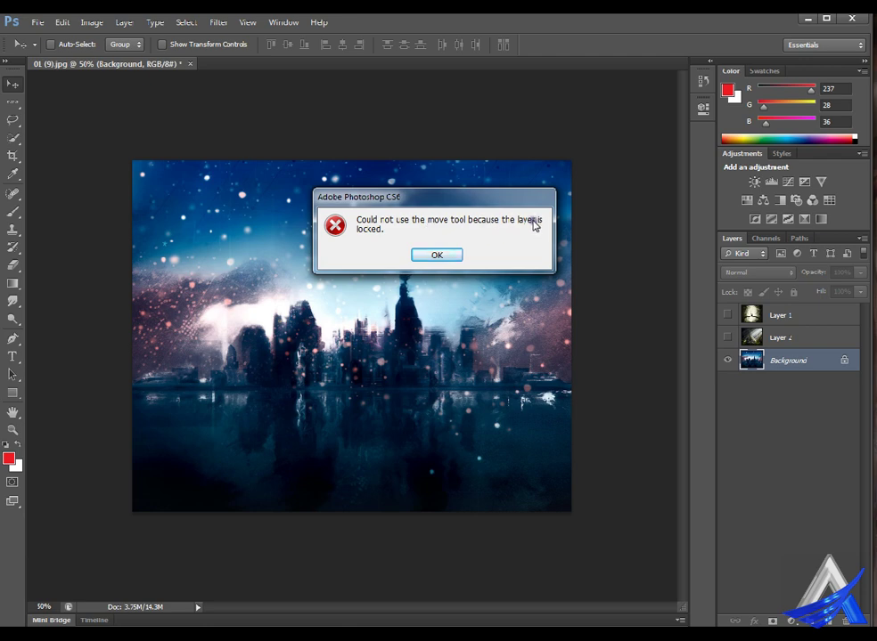
{"action": "left_click", "coordinate": [458, 254]}
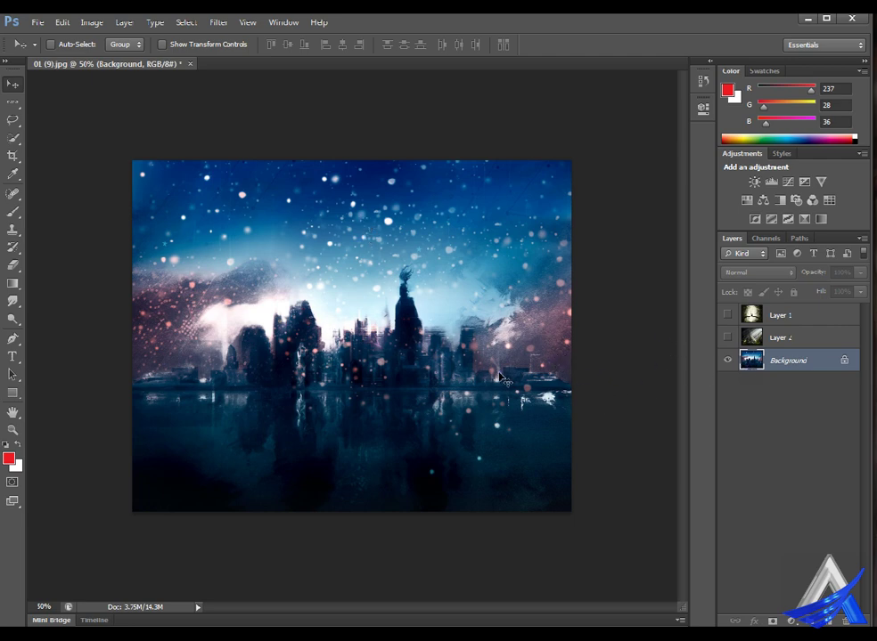
{"action": "left_click", "coordinate": [727, 338]}
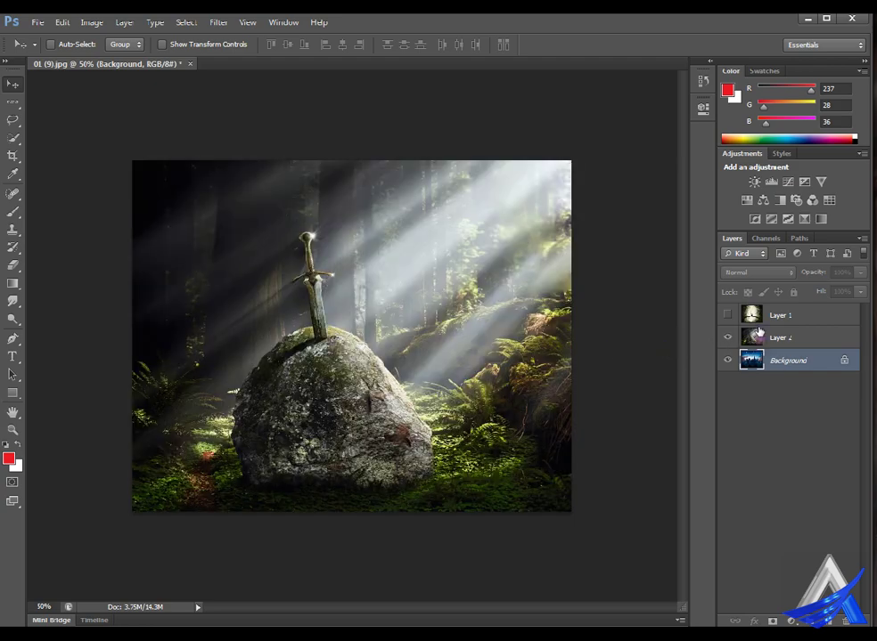
{"action": "left_click", "coordinate": [727, 316]}
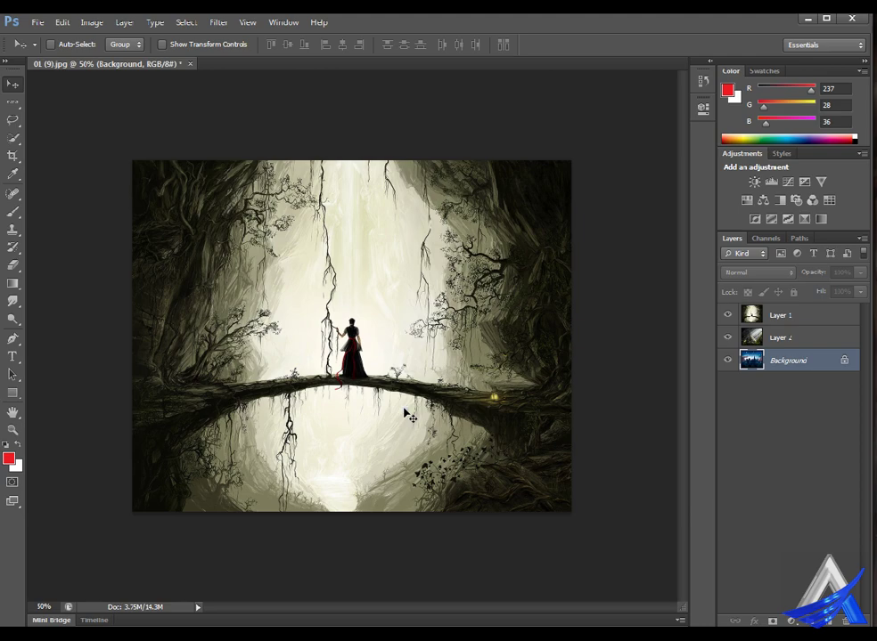
{"action": "left_click", "coordinate": [13, 266]}
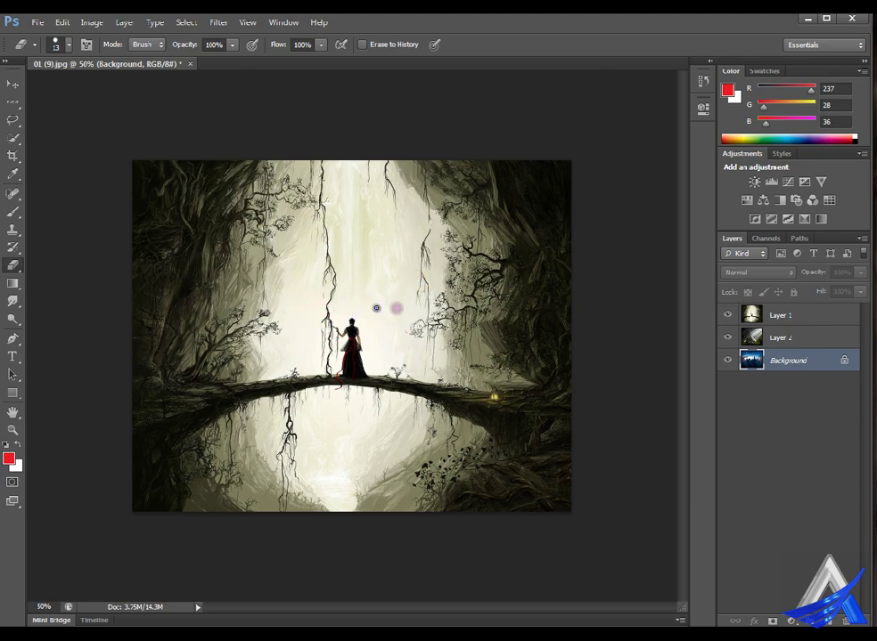
{"action": "left_click", "coordinate": [828, 318]}
{"action": "mouse_move", "coordinate": [285, 307]}
{"action": "left_mouse_down"}
{"action": "mouse_move", "coordinate": [401, 293]}
{"action": "mouse_move", "coordinate": [285, 315]}
{"action": "mouse_move", "coordinate": [401, 303]}
{"action": "mouse_move", "coordinate": [283, 345]}
{"action": "mouse_move", "coordinate": [401, 308]}
{"action": "mouse_move", "coordinate": [294, 313]}
{"action": "mouse_move", "coordinate": [285, 343]}
{"action": "mouse_move", "coordinate": [372, 317]}
{"action": "mouse_move", "coordinate": [417, 336]}
{"action": "mouse_move", "coordinate": [276, 366]}
{"action": "mouse_move", "coordinate": [322, 356]}
{"action": "left_mouse_up"}
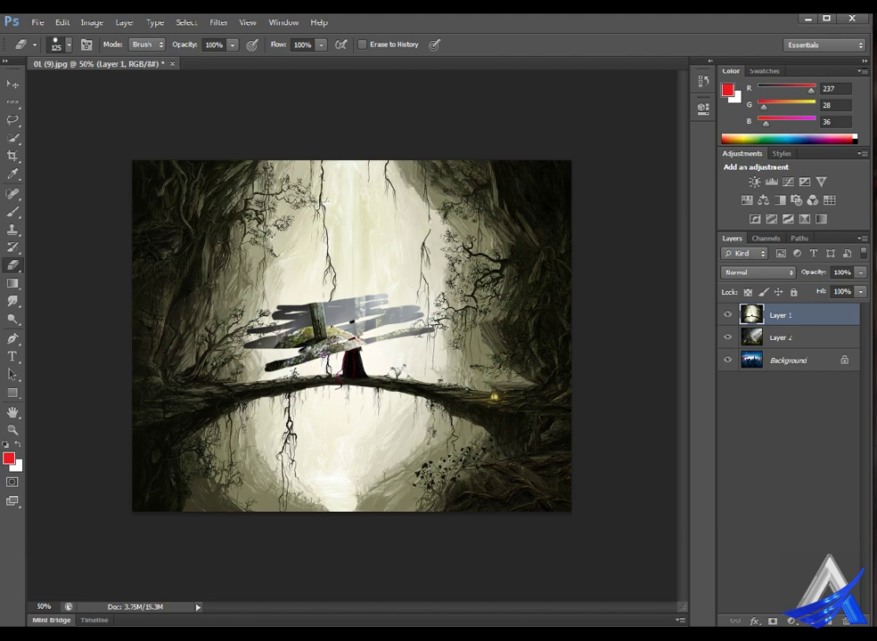
{"action": "mouse_move", "coordinate": [356, 337]}
{"action": "left_mouse_down"}
{"action": "mouse_move", "coordinate": [342, 313]}
{"action": "mouse_move", "coordinate": [331, 234]}
{"action": "left_mouse_up"}
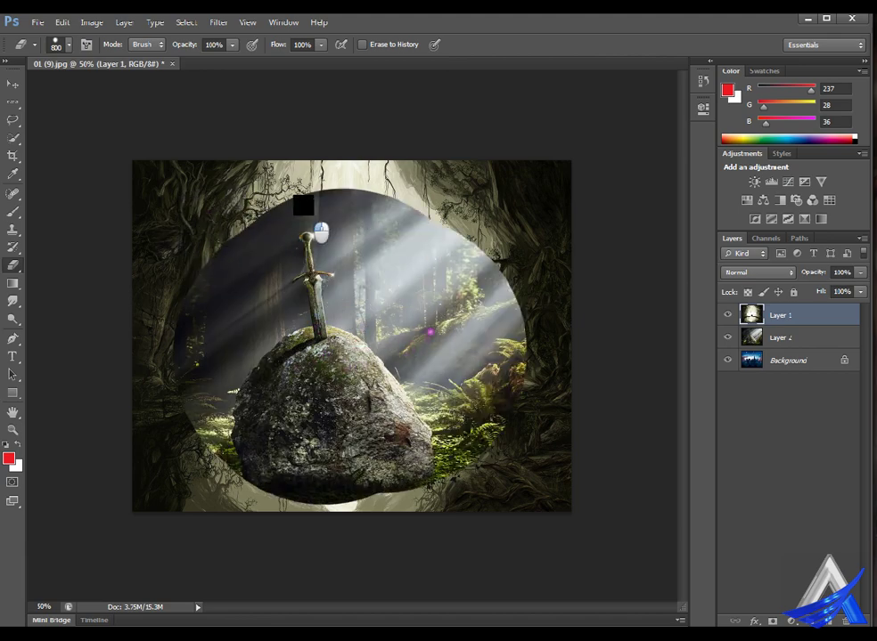
{"action": "left_click_drag", "start_coordinate": [410, 328], "coordinate": [354, 331]}
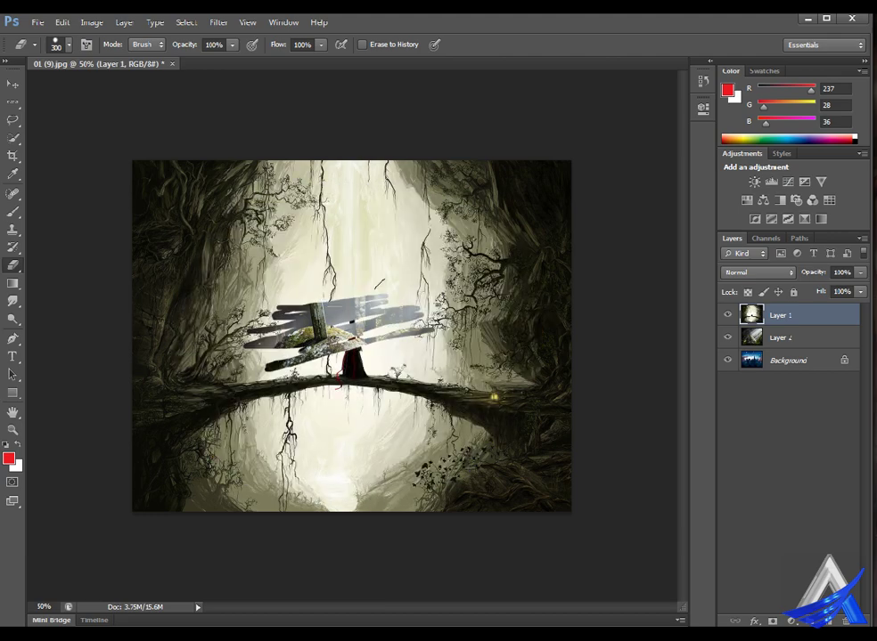
{"action": "left_click", "coordinate": [93, 22]}
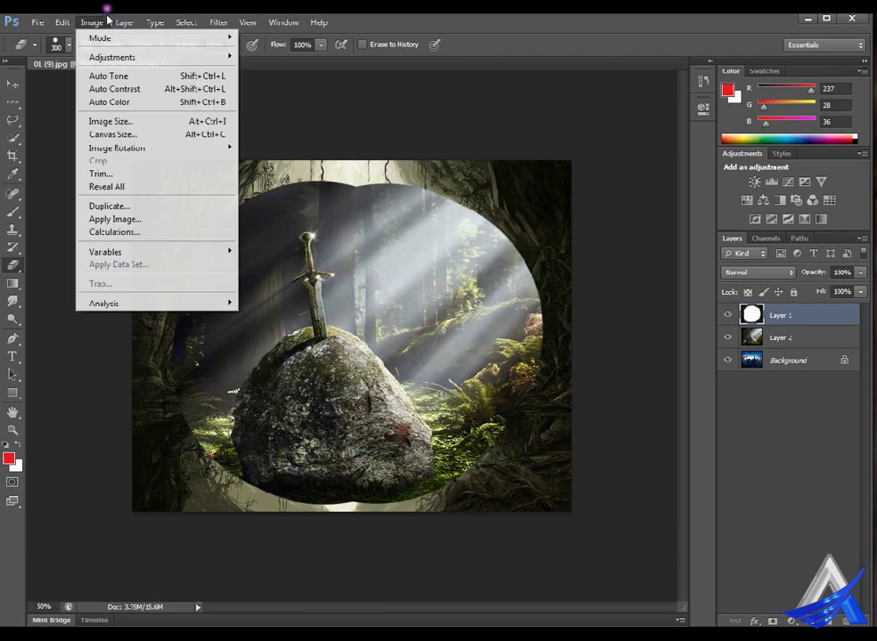
{"action": "left_click", "coordinate": [63, 21]}
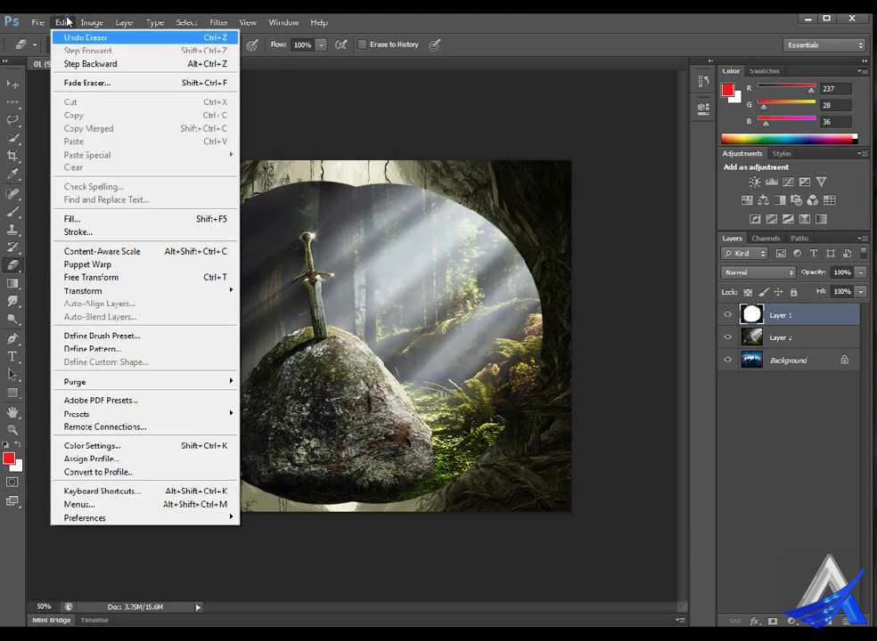
{"action": "left_click", "coordinate": [80, 35]}
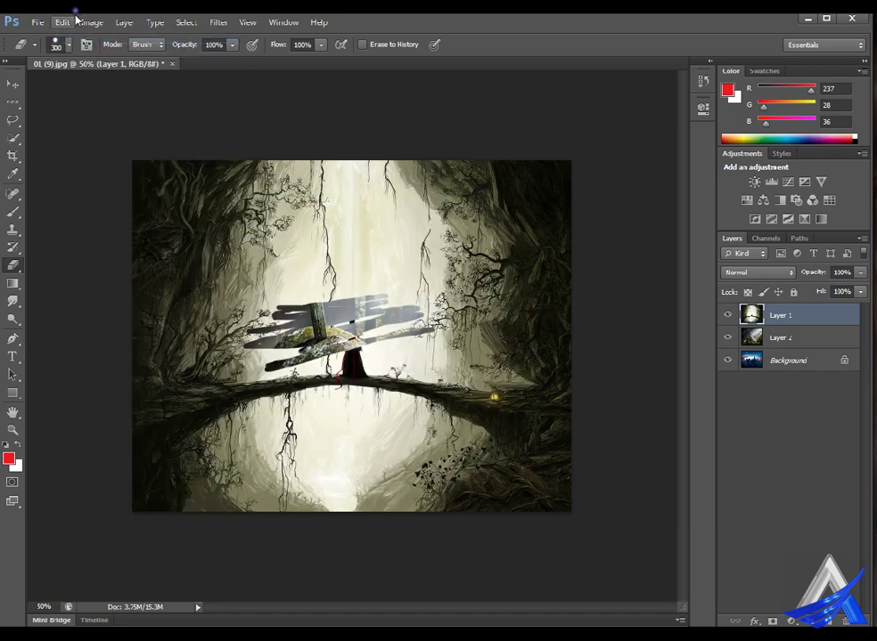
{"action": "left_click", "coordinate": [66, 22]}
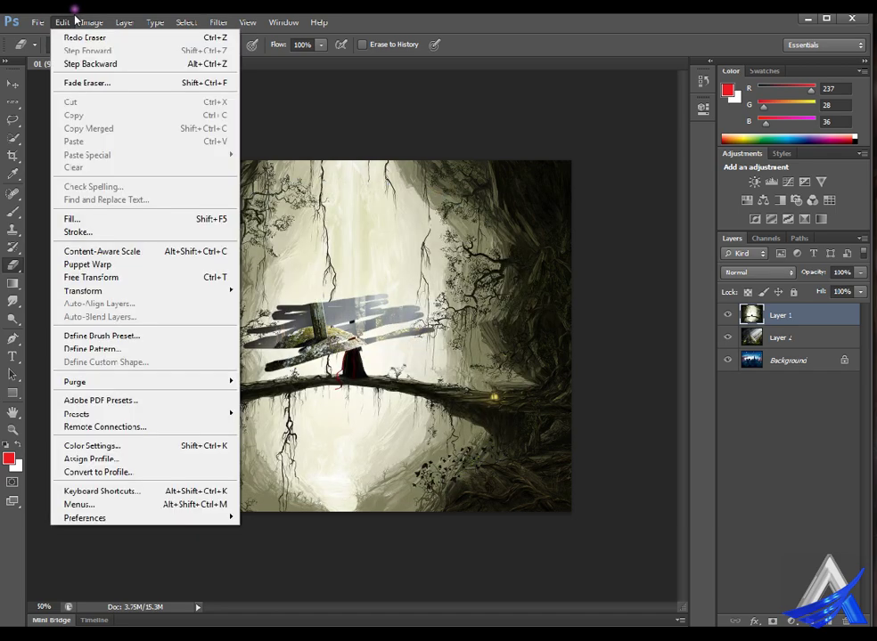
{"action": "left_click", "coordinate": [89, 64]}
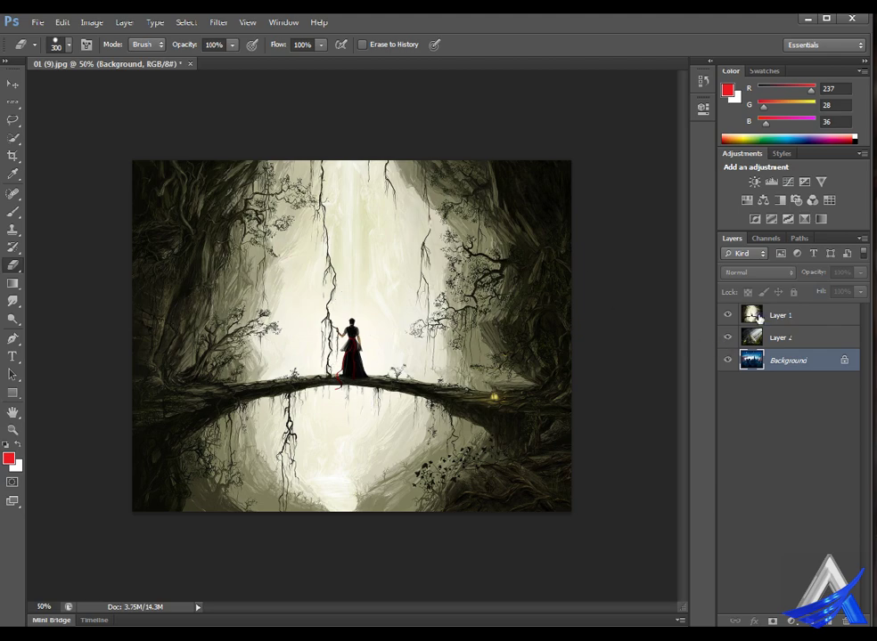
{"action": "left_click", "coordinate": [727, 315]}
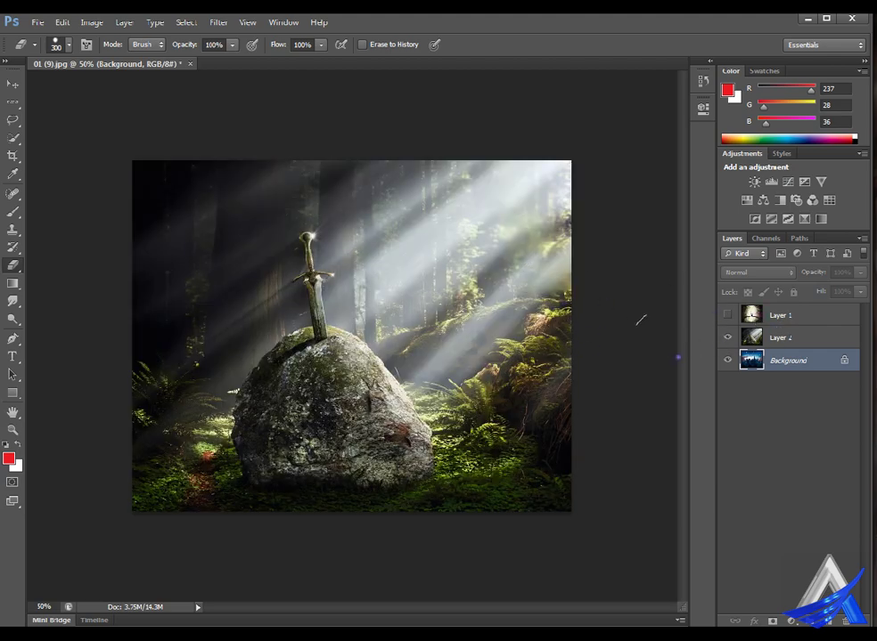
{"action": "left_click", "coordinate": [842, 343]}
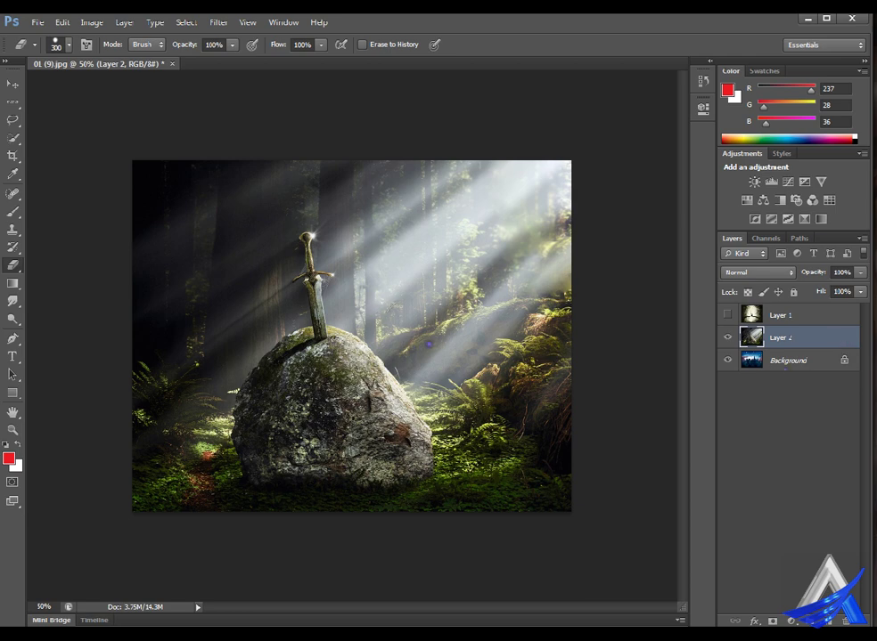
Undo a test erase on Layer 2, hide Layer 2, and make the Background layer active.
{"action": "mouse_move", "coordinate": [258, 343]}
{"action": "left_mouse_down"}
{"action": "mouse_move", "coordinate": [332, 297]}
{"action": "mouse_move", "coordinate": [463, 283]}
{"action": "left_mouse_up"}
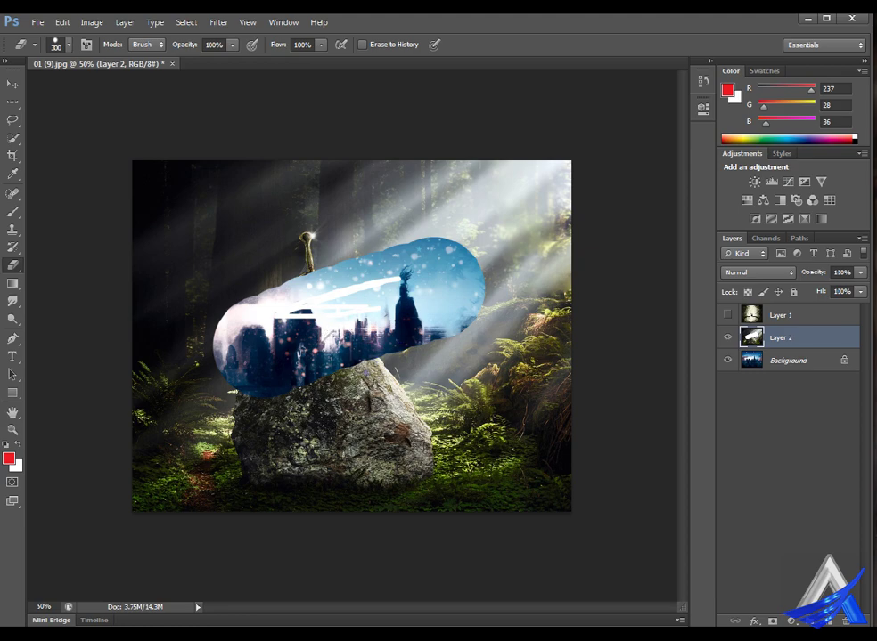
{"action": "key", "text": "ctrl+z"}
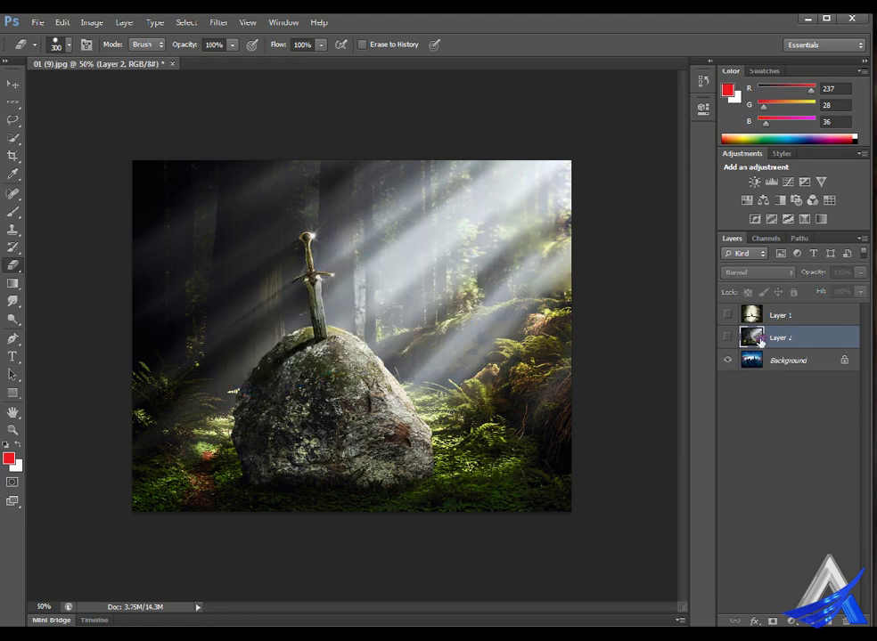
{"action": "left_click", "coordinate": [727, 338]}
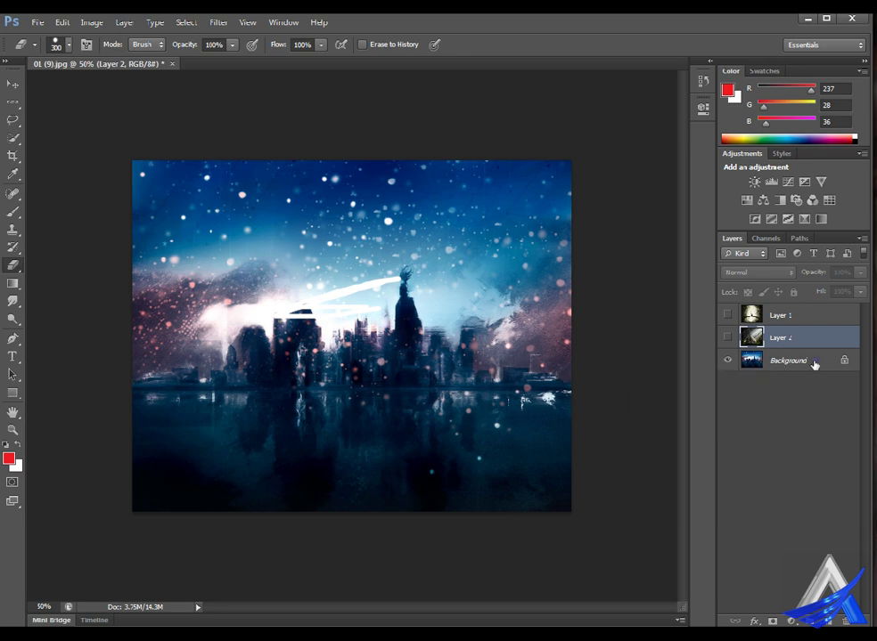
{"action": "left_click", "coordinate": [292, 338]}
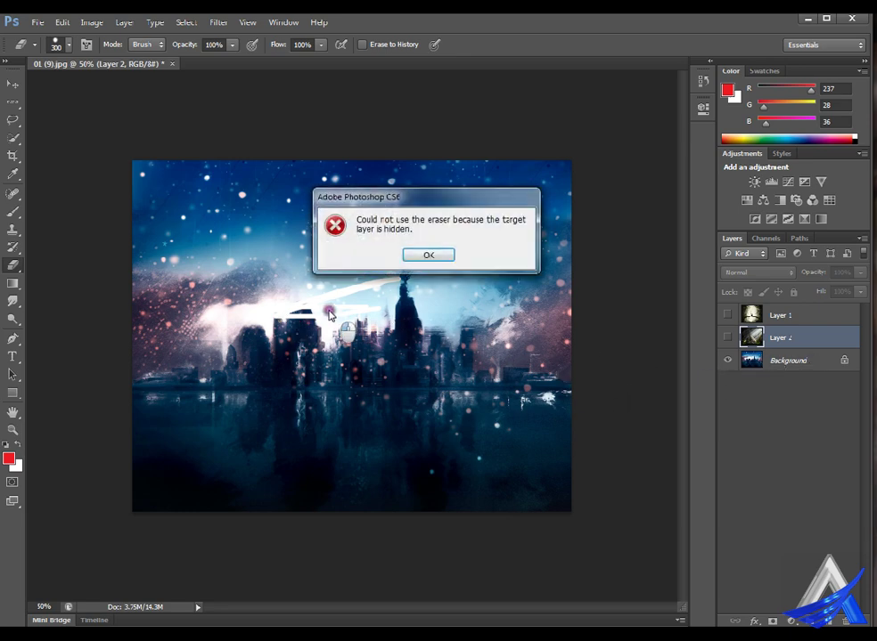
{"action": "left_click", "coordinate": [445, 256]}
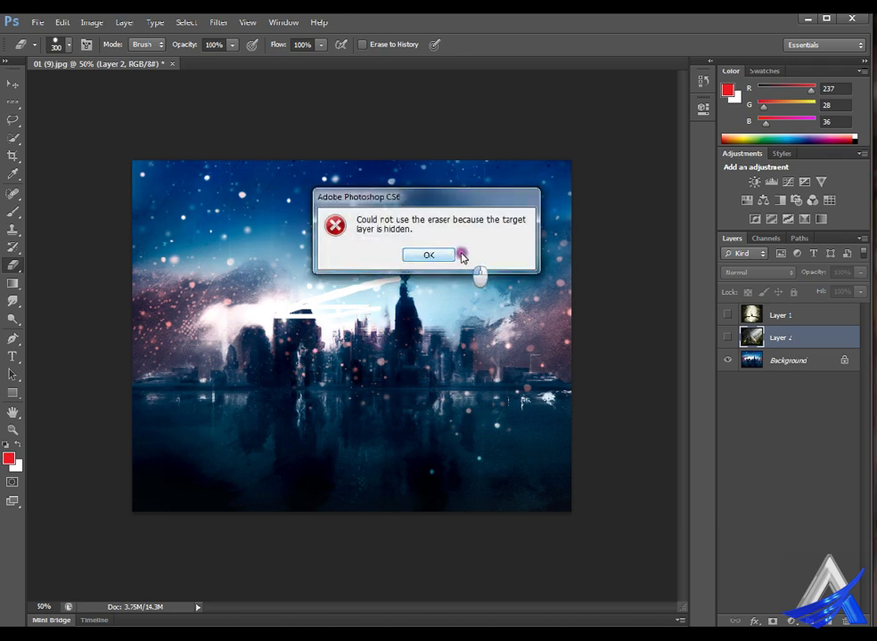
{"action": "left_click", "coordinate": [460, 254]}
{"action": "left_click", "coordinate": [846, 361]}
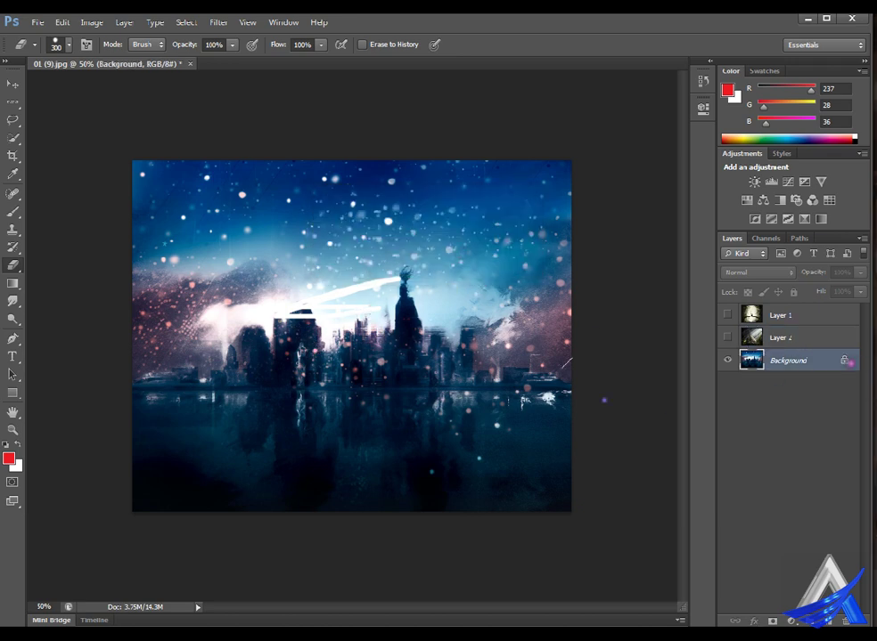
Use Edit > Step Backward repeatedly until the white erased streak over the city is gone.
{"action": "mouse_move", "coordinate": [289, 325]}
{"action": "left_mouse_down"}
{"action": "mouse_move", "coordinate": [413, 272]}
{"action": "mouse_move", "coordinate": [267, 325]}
{"action": "mouse_move", "coordinate": [401, 274]}
{"action": "left_mouse_up"}
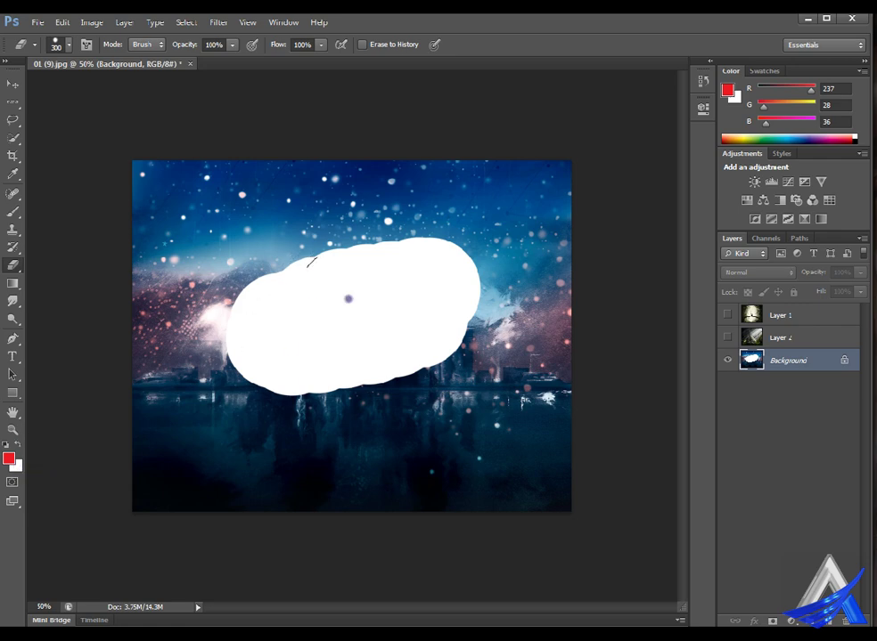
{"action": "key", "text": "ctrl+z"}
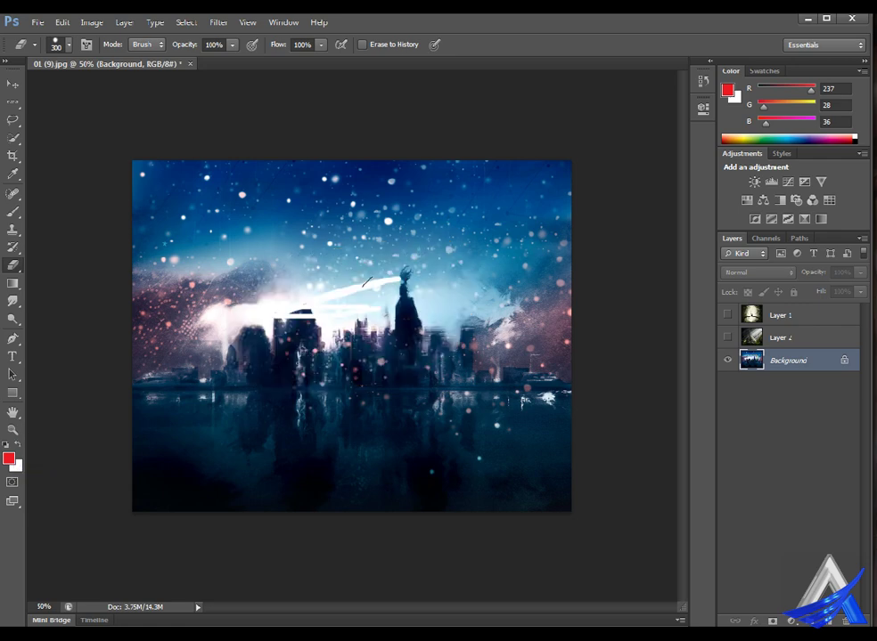
{"action": "key", "text": "ctrl+z"}
{"action": "key", "text": "ctrl+z"}
{"action": "key", "text": "ctrl+z"}
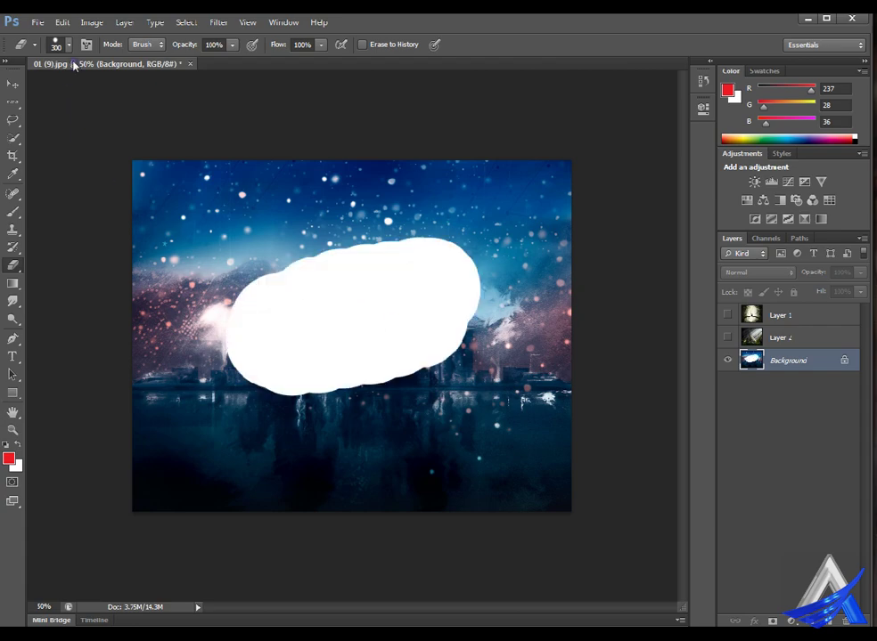
{"action": "left_click", "coordinate": [68, 20]}
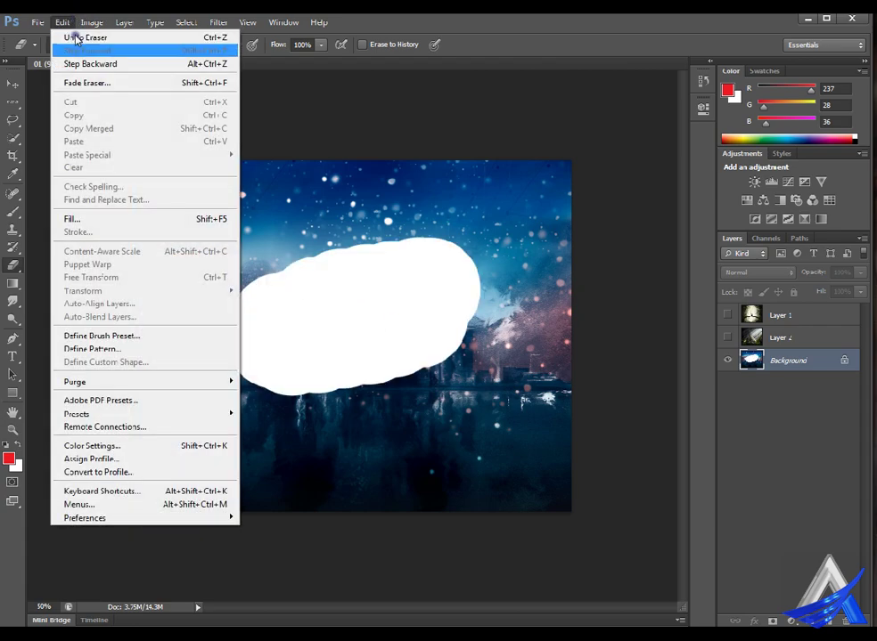
{"action": "left_click", "coordinate": [77, 64]}
{"action": "left_click", "coordinate": [63, 21]}
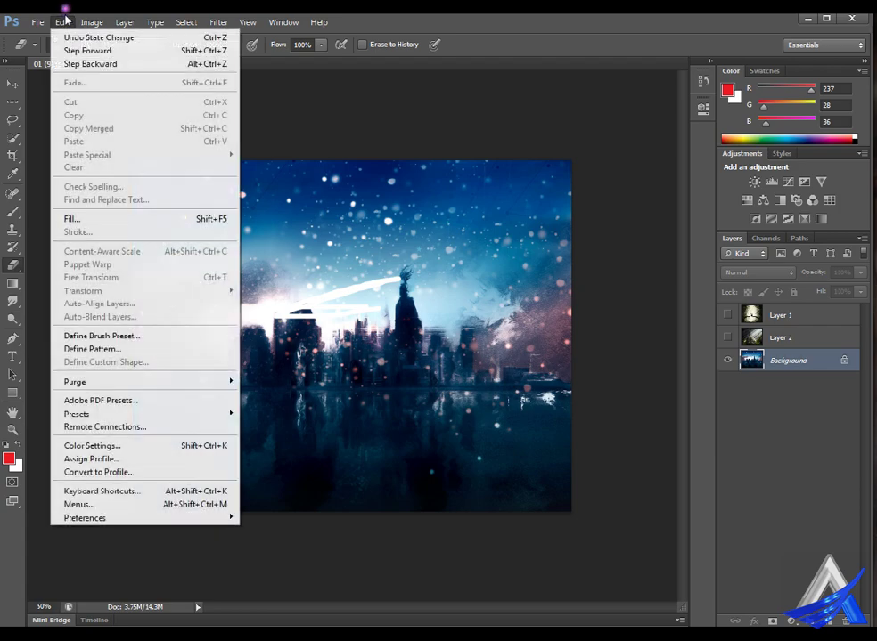
{"action": "left_click", "coordinate": [80, 63]}
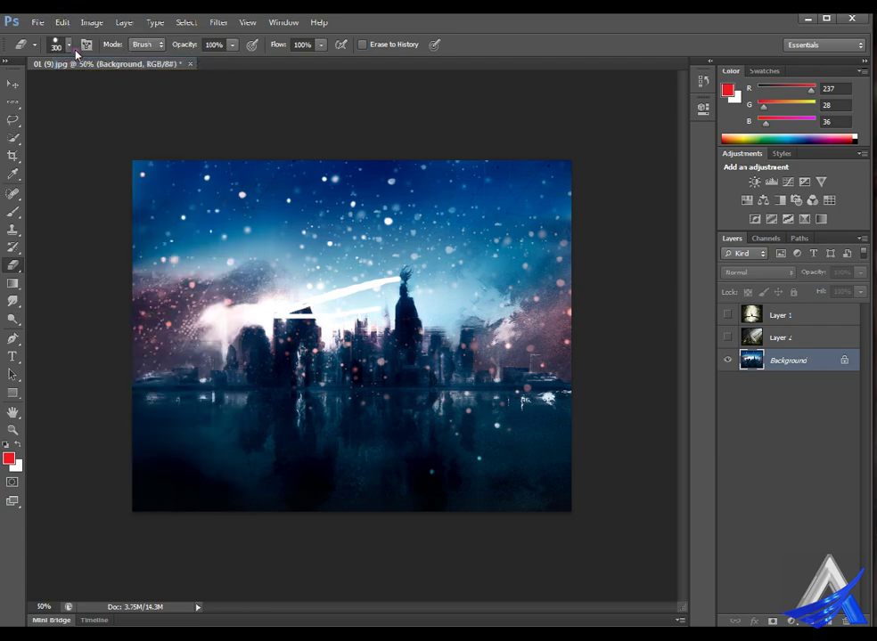
{"action": "left_click", "coordinate": [63, 21]}
{"action": "left_click", "coordinate": [75, 61]}
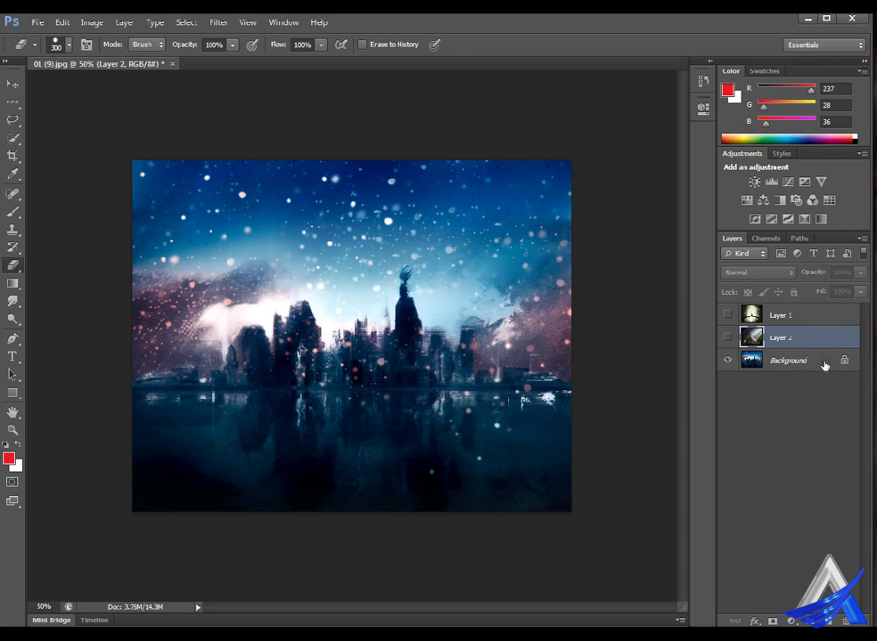
{"action": "left_click", "coordinate": [249, 22]}
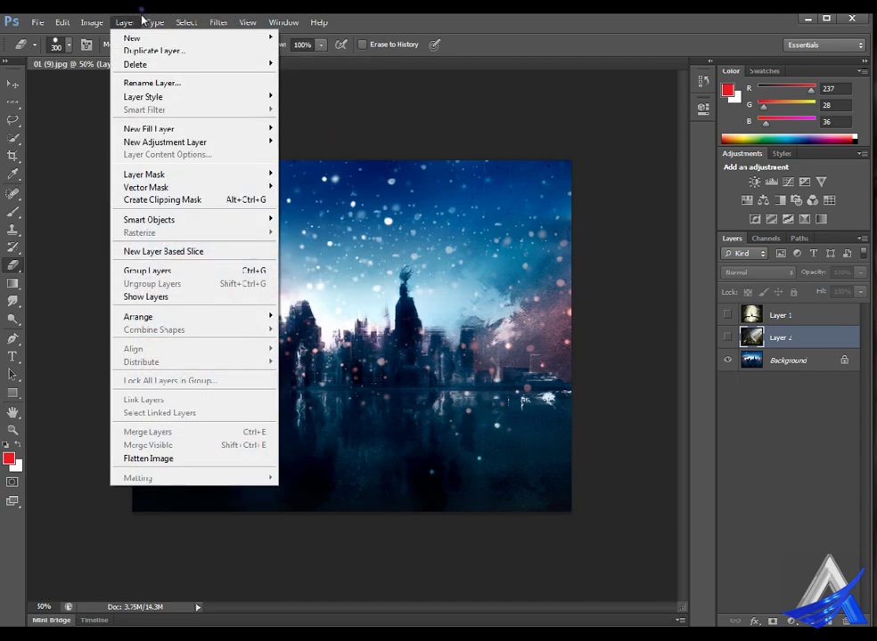
{"action": "mouse_move", "coordinate": [132, 38]}
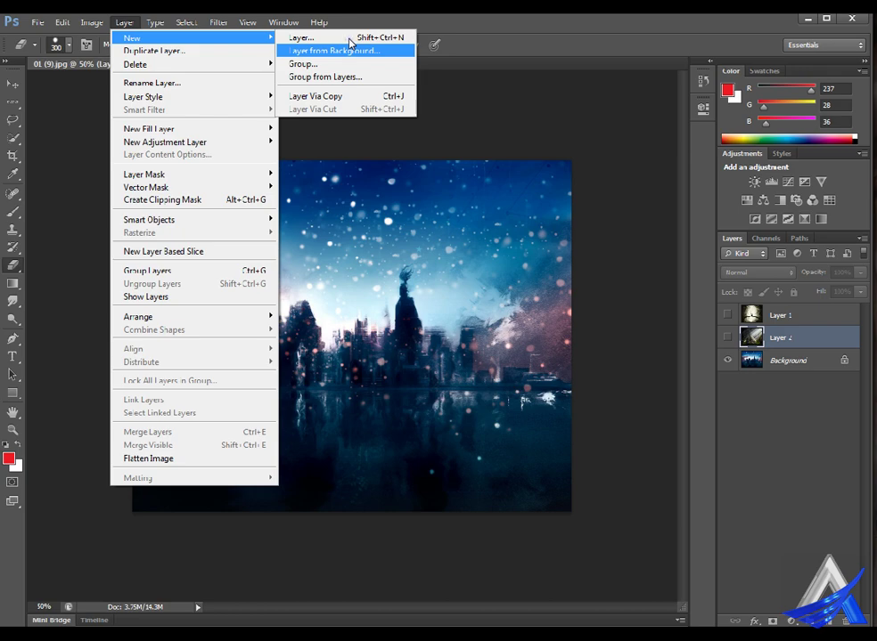
{"action": "left_click", "coordinate": [606, 294]}
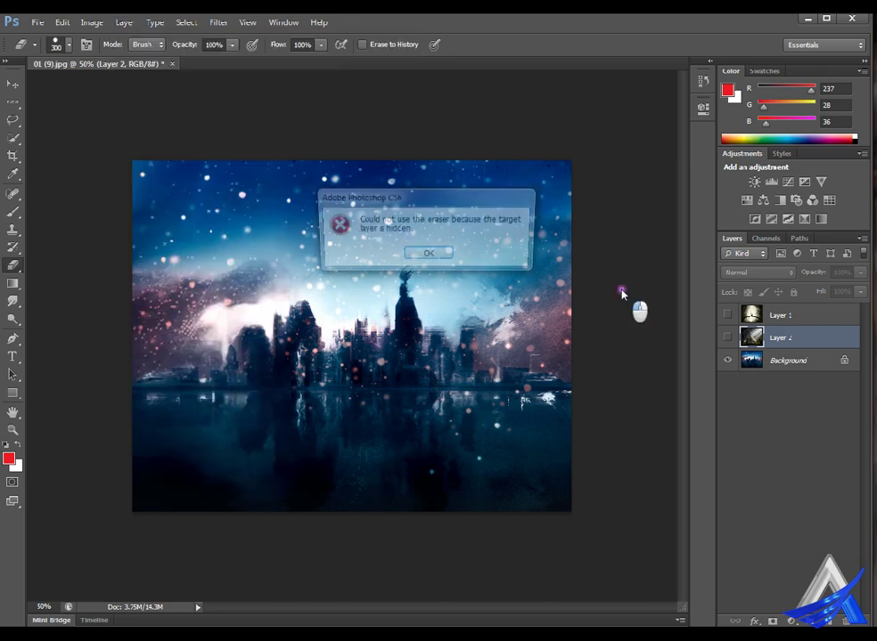
{"action": "left_click", "coordinate": [447, 255]}
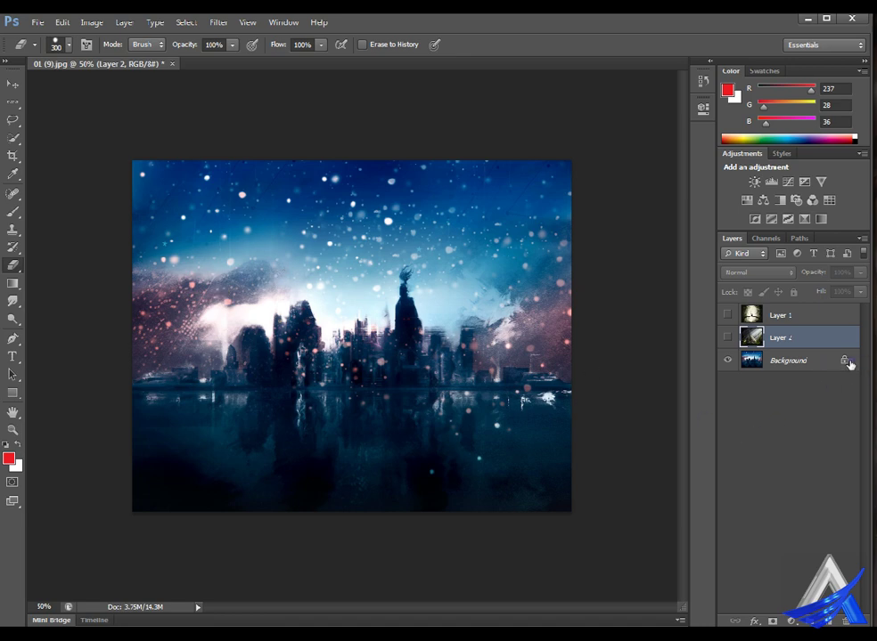
Convert the city Background into editable Layer 0, then undo a test eraser stroke.
{"action": "double_click", "coordinate": [855, 364]}
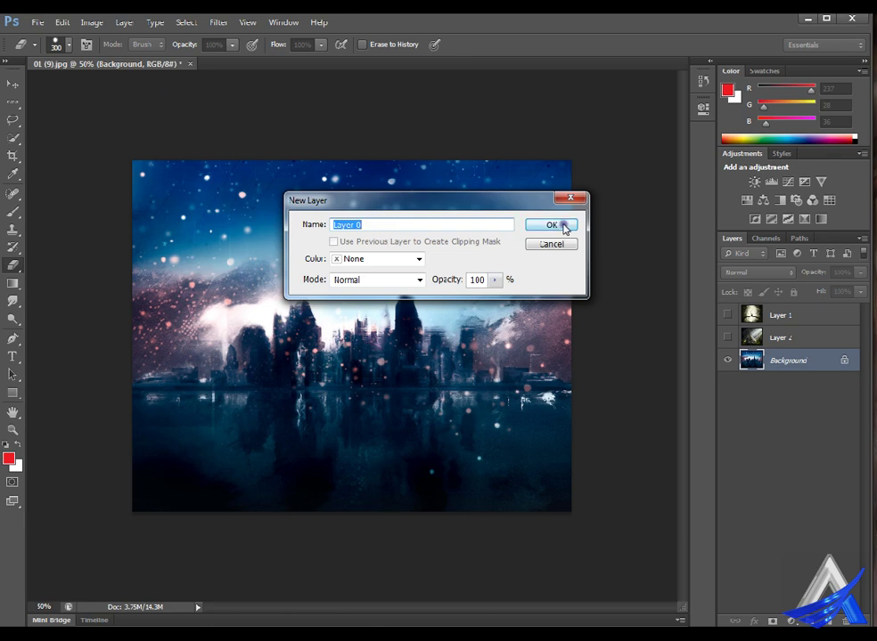
{"action": "left_click", "coordinate": [566, 228]}
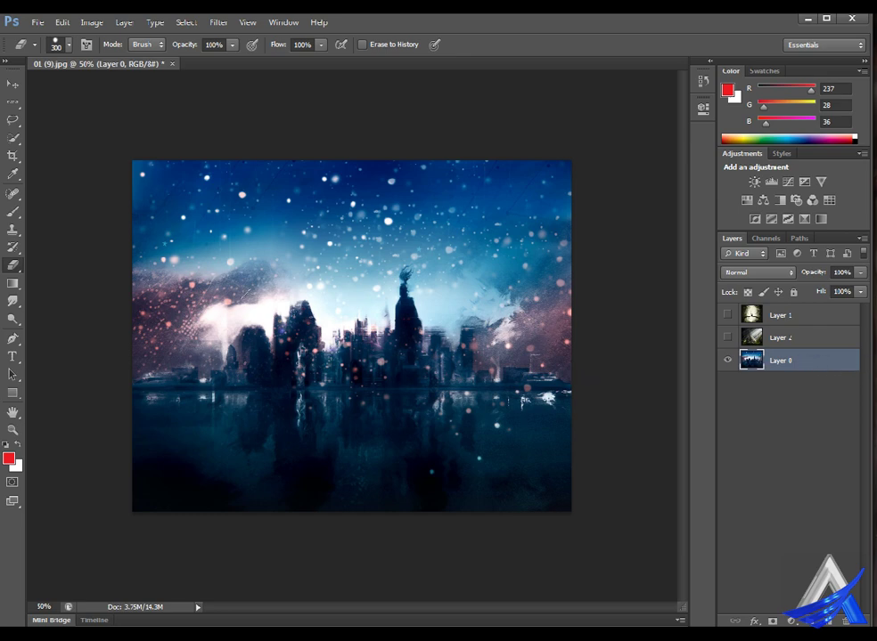
{"action": "left_click_drag", "start_coordinate": [254, 329], "coordinate": [428, 272]}
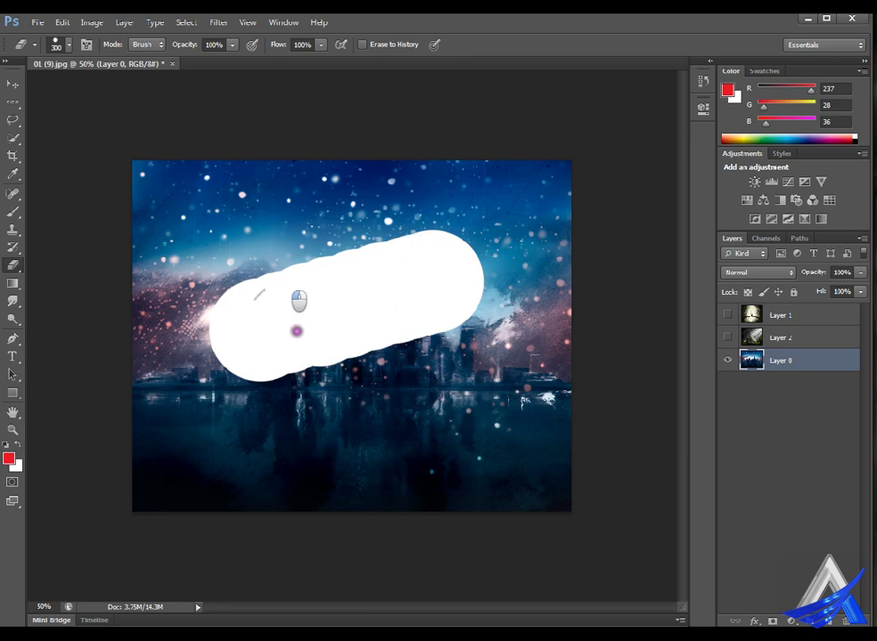
{"action": "left_click_drag", "start_coordinate": [296, 332], "coordinate": [268, 342]}
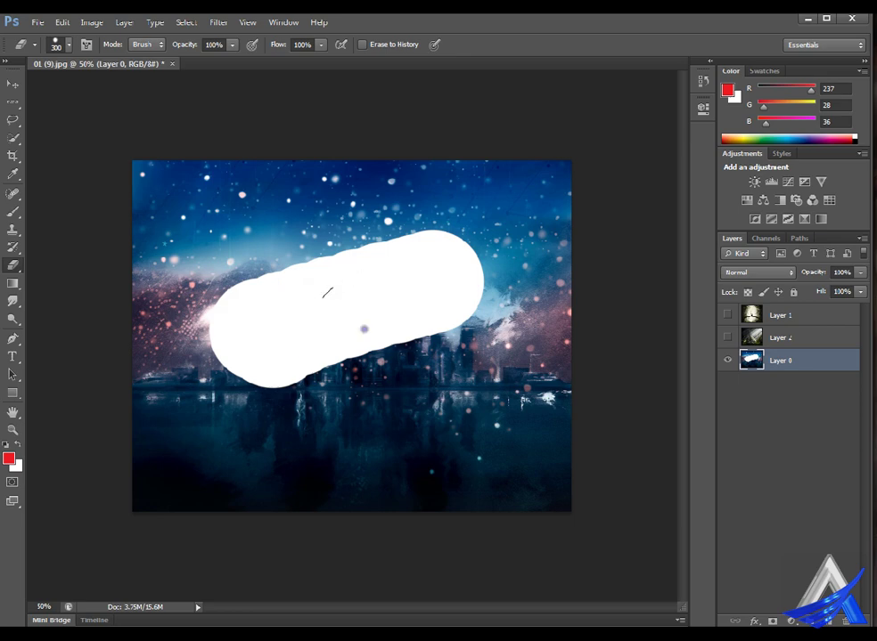
{"action": "key", "text": "ctrl+z"}
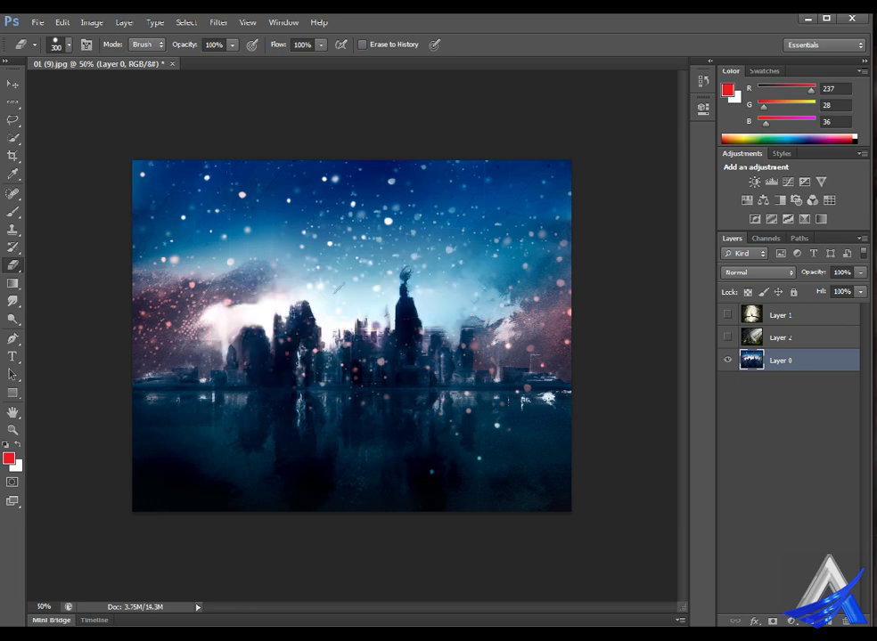
{"action": "left_click", "coordinate": [14, 83]}
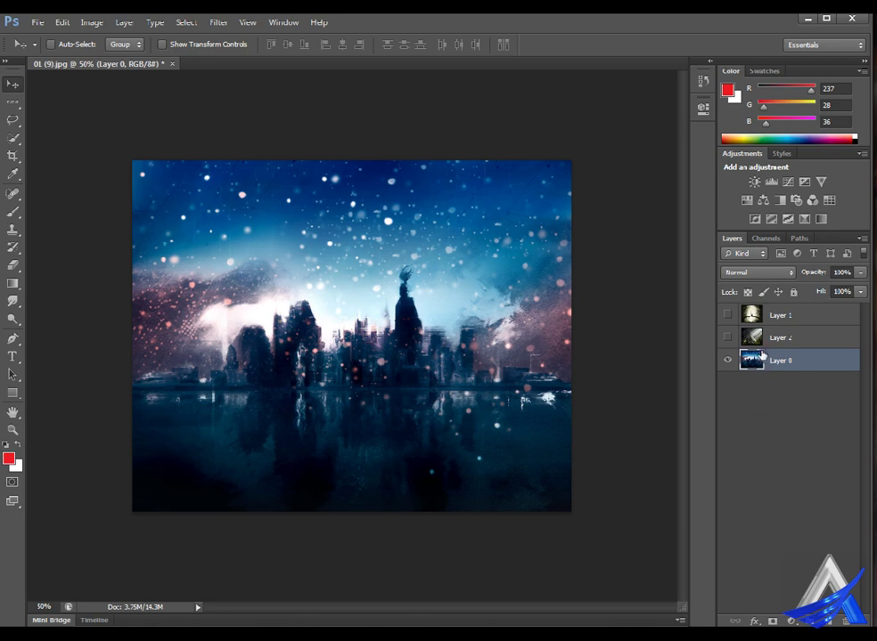
{"action": "left_click", "coordinate": [727, 337]}
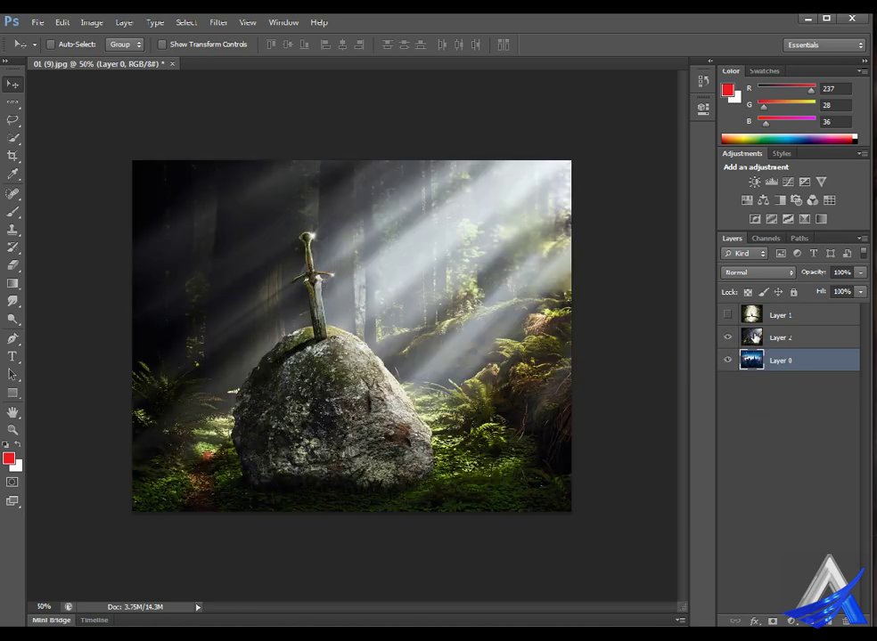
{"action": "left_click_drag", "start_coordinate": [829, 365], "coordinate": [830, 335]}
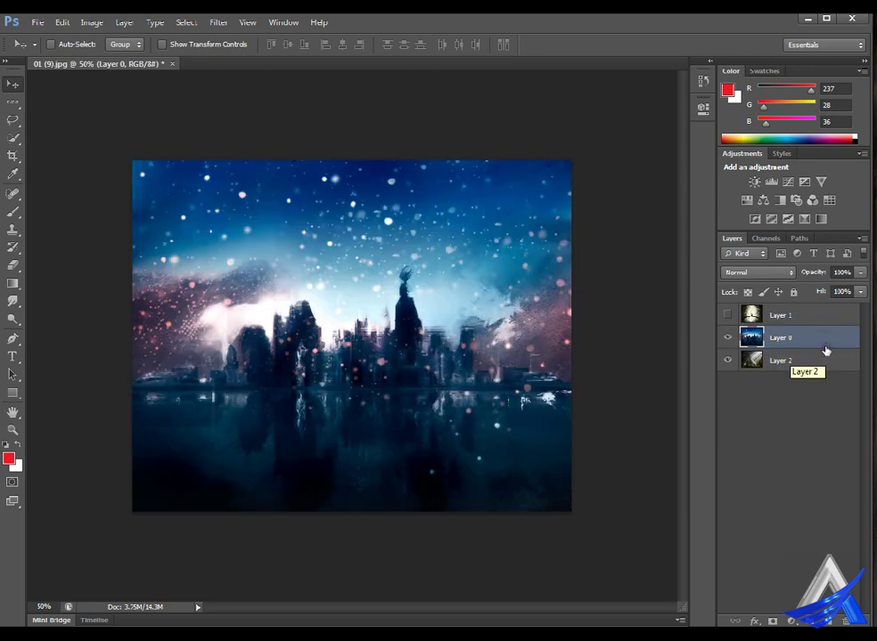
{"action": "mouse_move", "coordinate": [825, 359]}
{"action": "left_mouse_down"}
{"action": "mouse_move", "coordinate": [822, 367]}
{"action": "mouse_move", "coordinate": [812, 360]}
{"action": "left_mouse_up"}
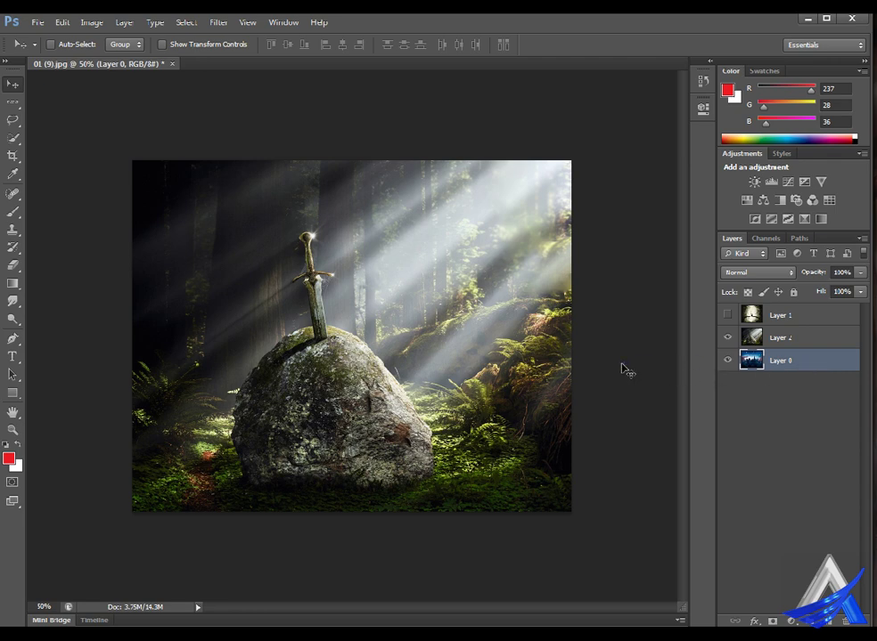
{"action": "left_click", "coordinate": [825, 365]}
{"action": "left_click", "coordinate": [727, 338]}
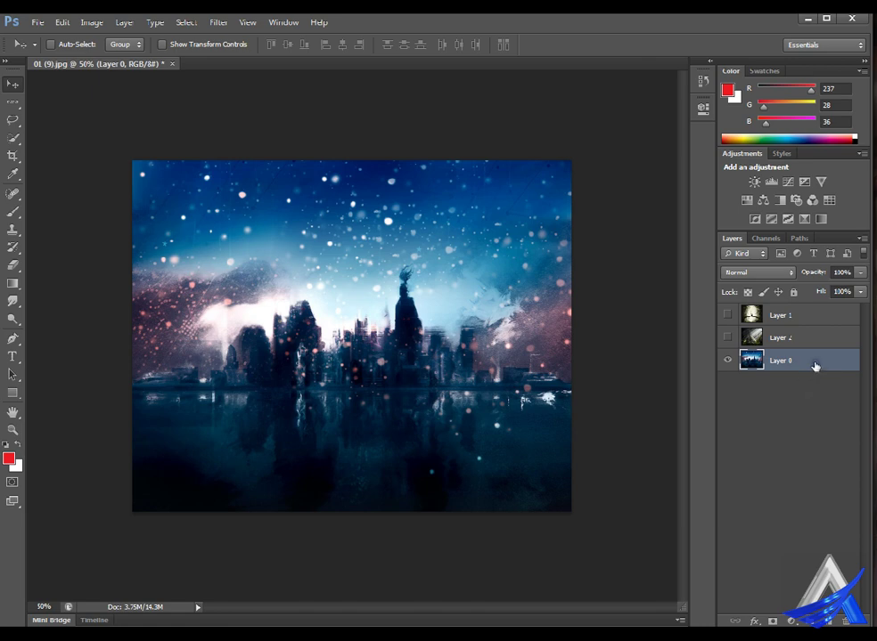
Rename Layer 0 to City.
{"action": "left_click", "coordinate": [818, 365]}
{"action": "double_click", "coordinate": [818, 365]}
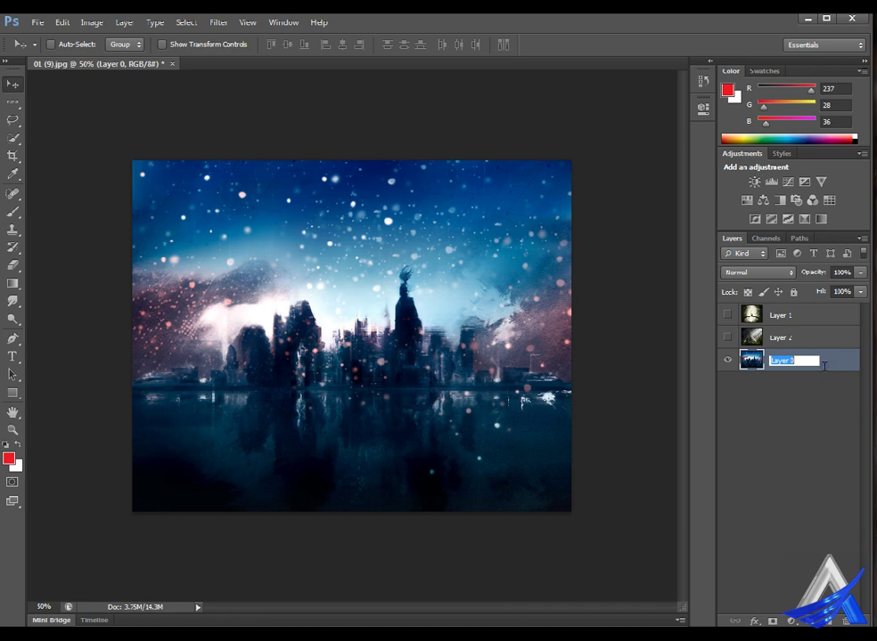
{"action": "type", "text": "City"}
{"action": "key", "text": "Return"}
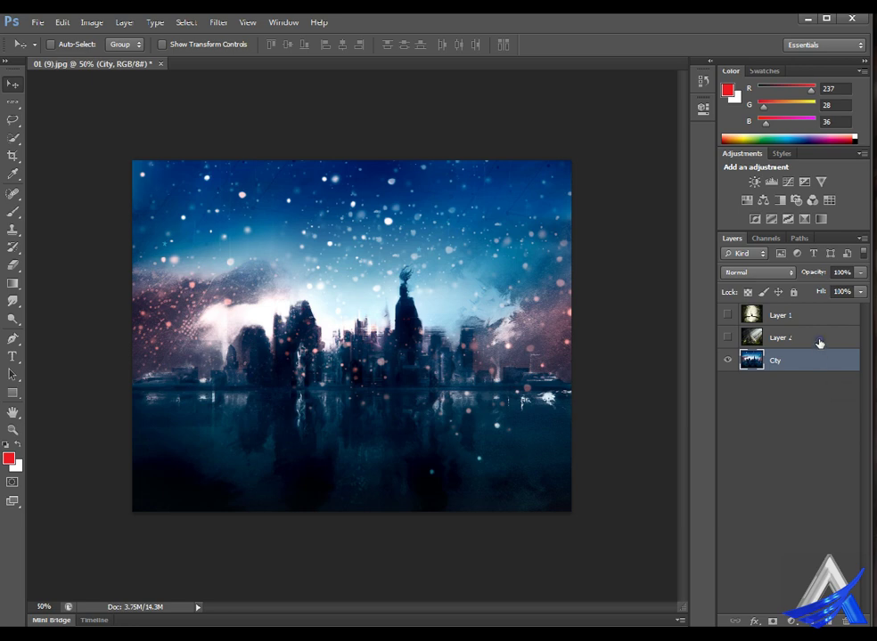
Make the sword-in-stone and girl-on-bridge layers visible and rename them Sord and Girl.
{"action": "left_click", "coordinate": [819, 338]}
{"action": "left_click", "coordinate": [727, 338]}
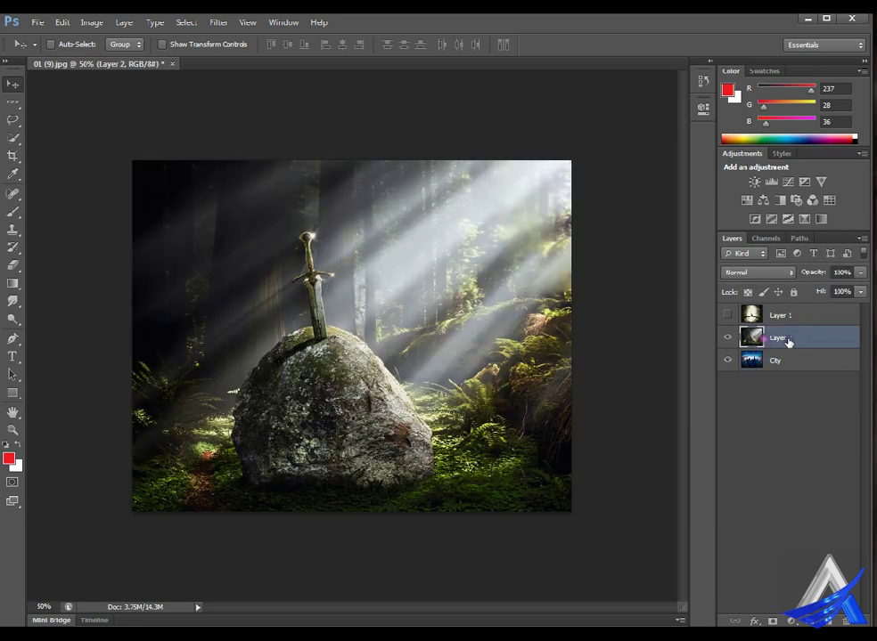
{"action": "double_click", "coordinate": [818, 341]}
{"action": "type", "text": "s"}
{"action": "type", "text": "o"}
{"action": "type", "text": "rd"}
{"action": "key", "text": "Return"}
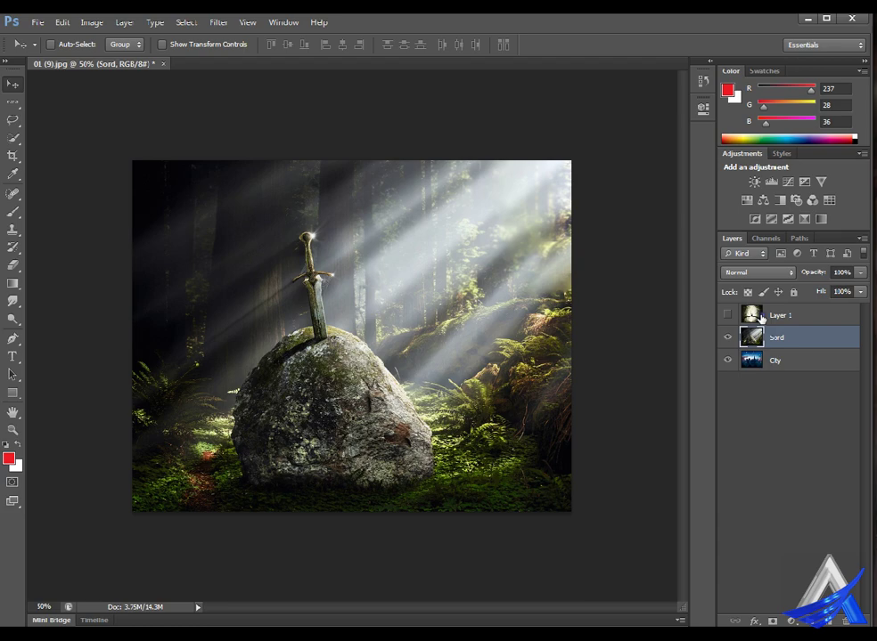
{"action": "left_click", "coordinate": [727, 316]}
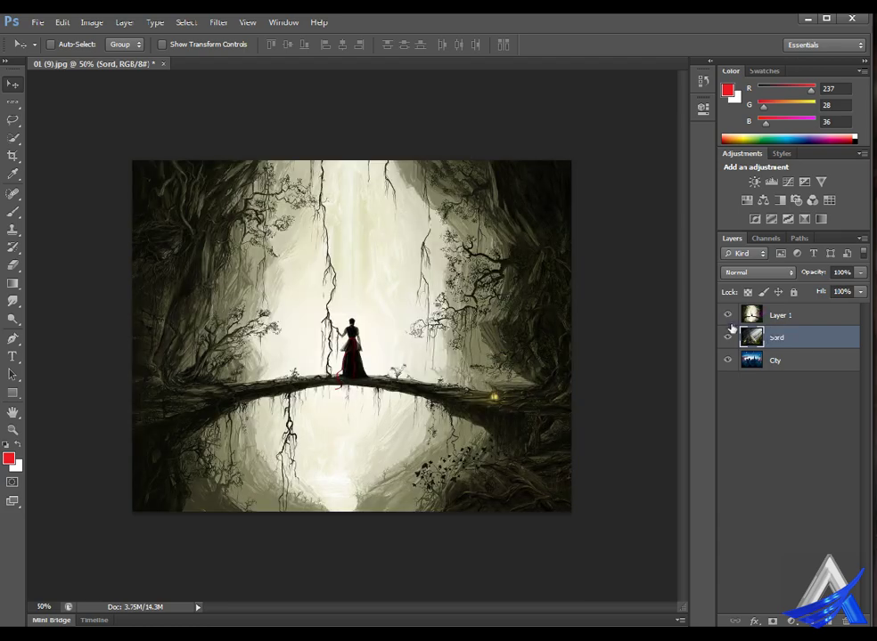
{"action": "double_click", "coordinate": [817, 316]}
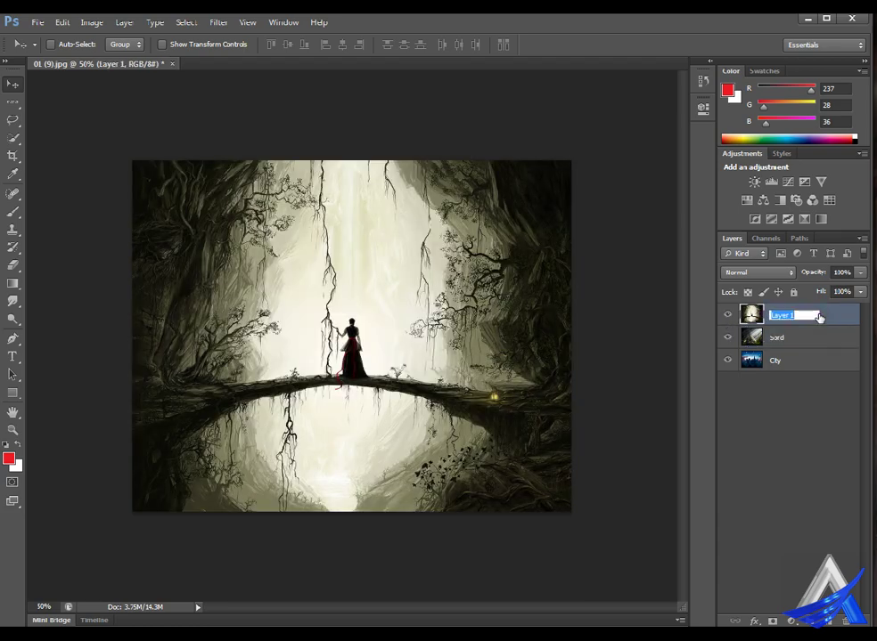
{"action": "type", "text": "Girl"}
{"action": "key", "text": "Return"}
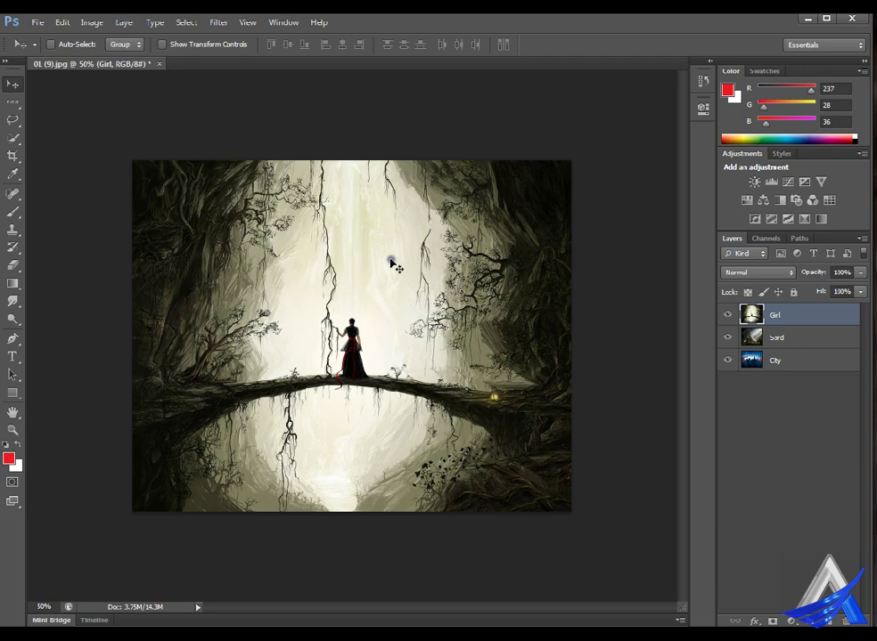
Convert the Girl layer to a Smart Object from the Layer menu.
{"action": "left_click", "coordinate": [102, 18]}
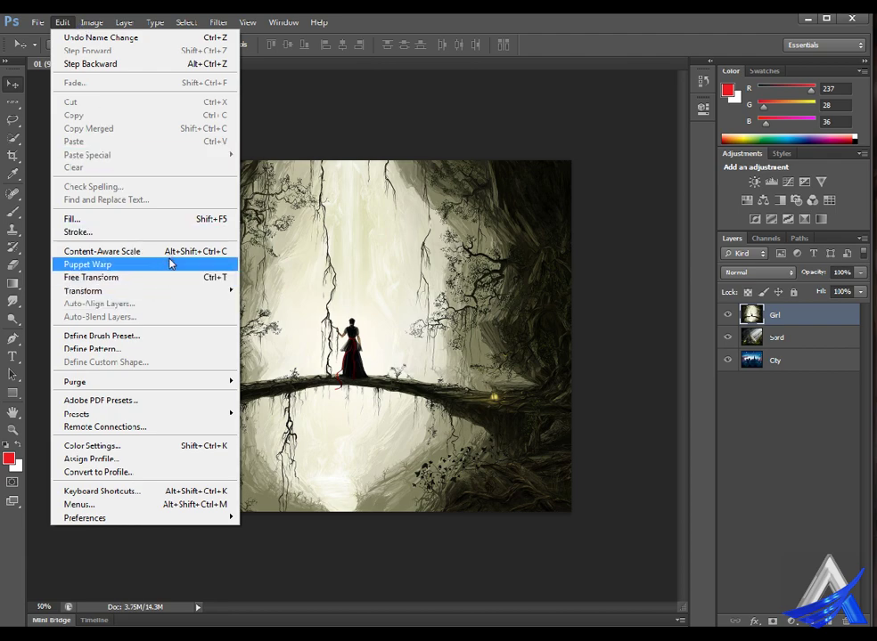
{"action": "key", "text": "Escape"}
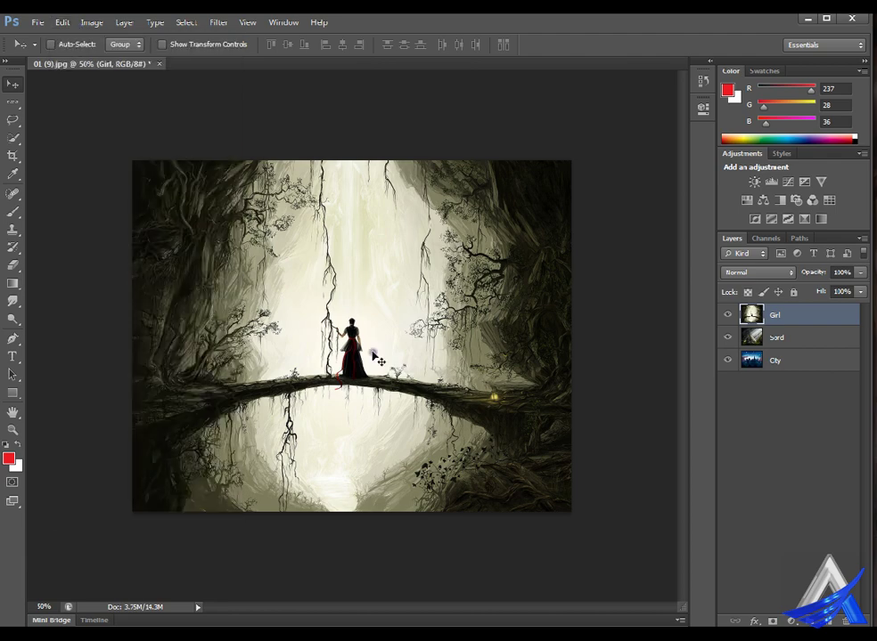
{"action": "left_click", "coordinate": [127, 21]}
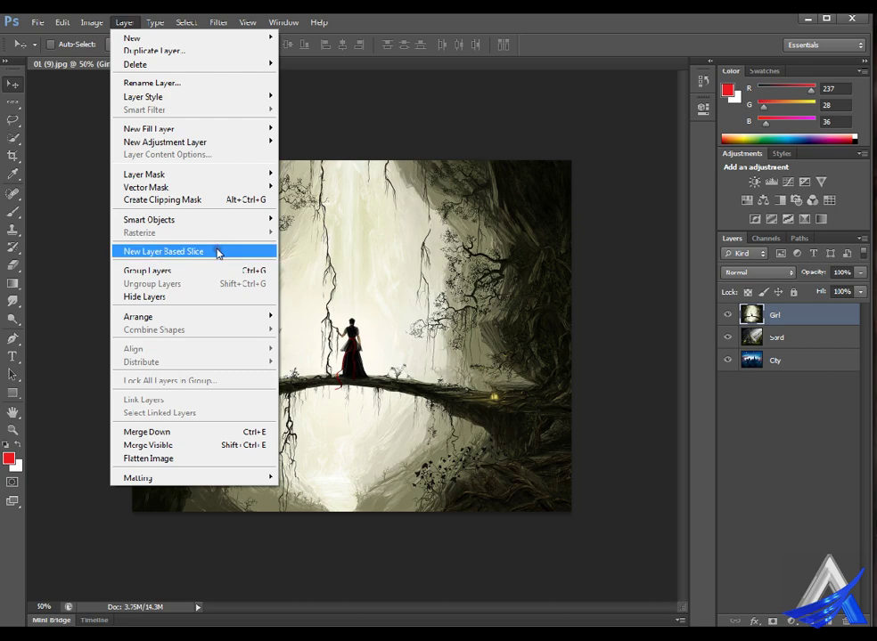
{"action": "mouse_move", "coordinate": [149, 219]}
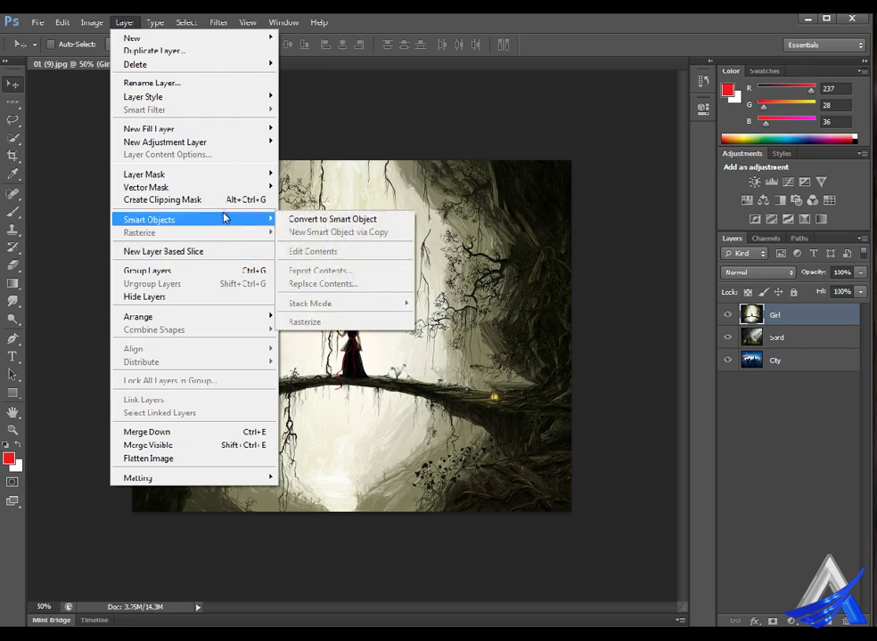
{"action": "left_click", "coordinate": [331, 219]}
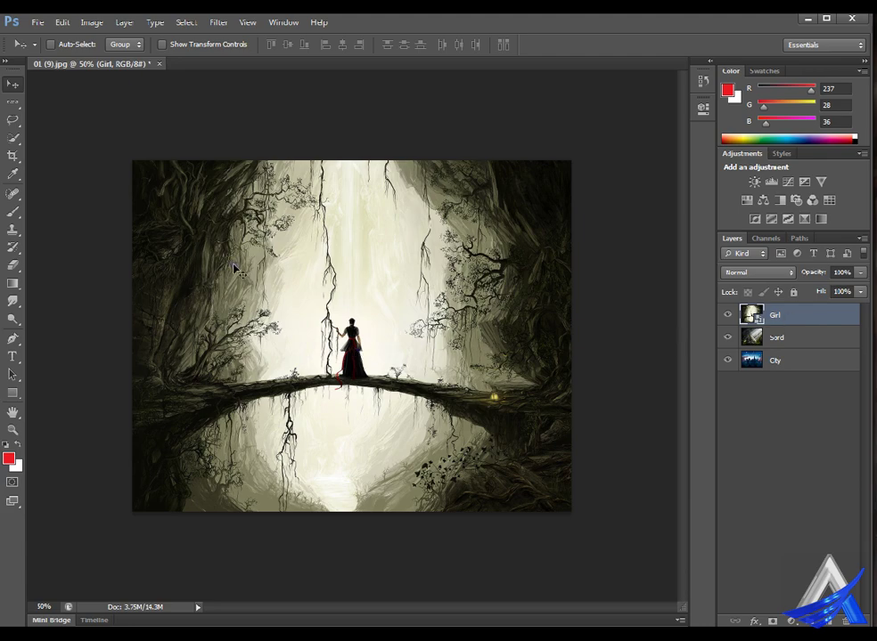
Free Transform the Girl smart object down to about 64.8% and commit it.
{"action": "key", "text": "ctrl+t"}
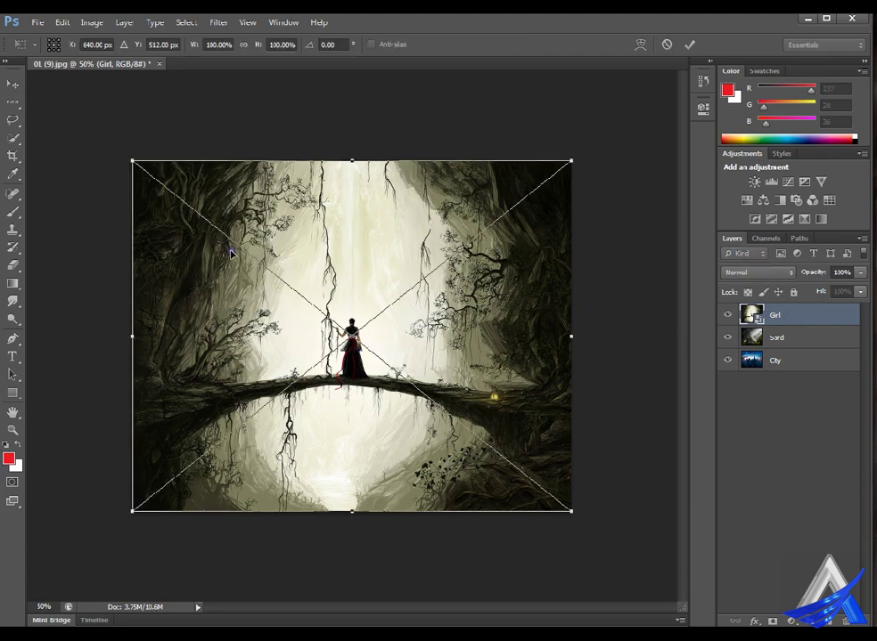
{"action": "left_click", "coordinate": [62, 21]}
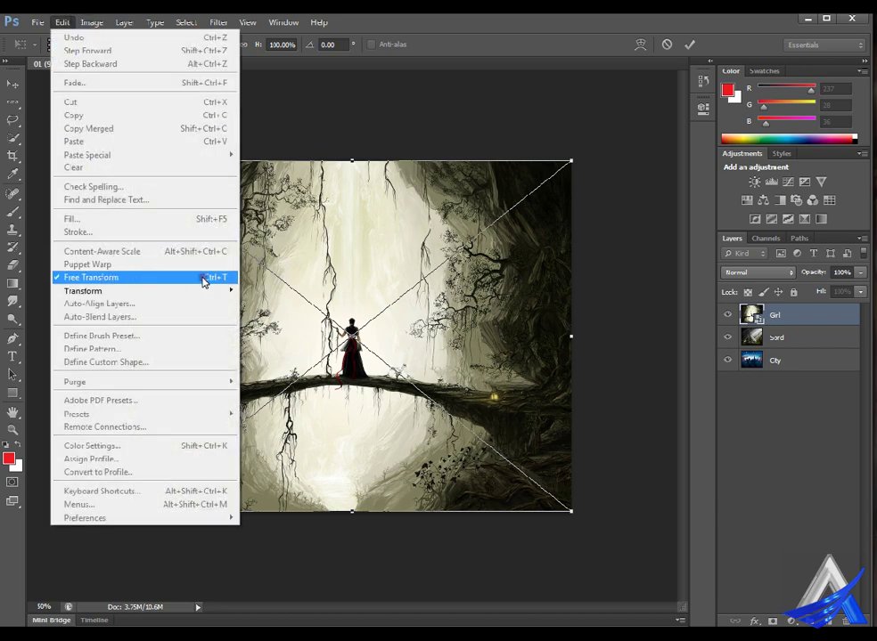
{"action": "left_click", "coordinate": [430, 259]}
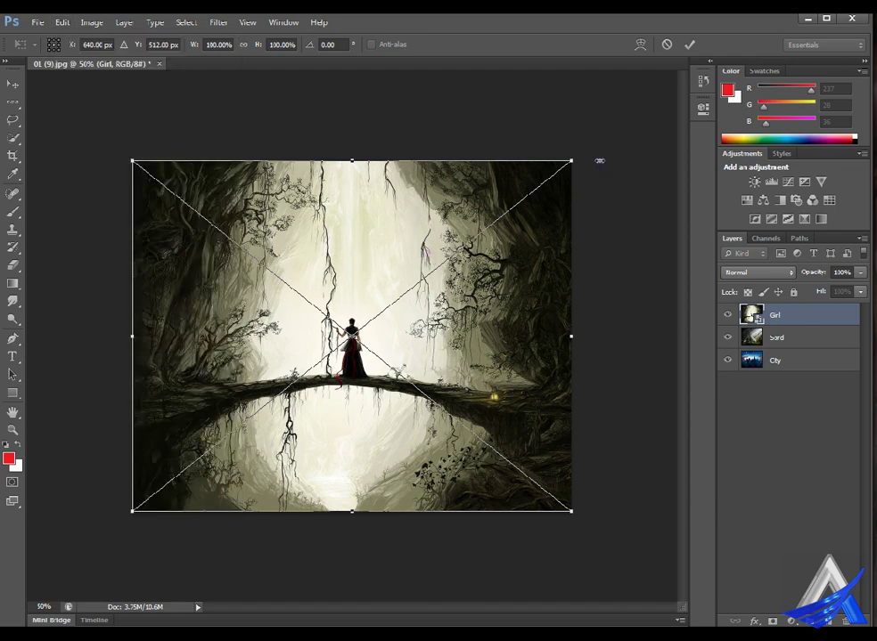
{"action": "mouse_move", "coordinate": [601, 152]}
{"action": "left_mouse_down"}
{"action": "mouse_move", "coordinate": [514, 239]}
{"action": "mouse_move", "coordinate": [532, 232]}
{"action": "left_mouse_up"}
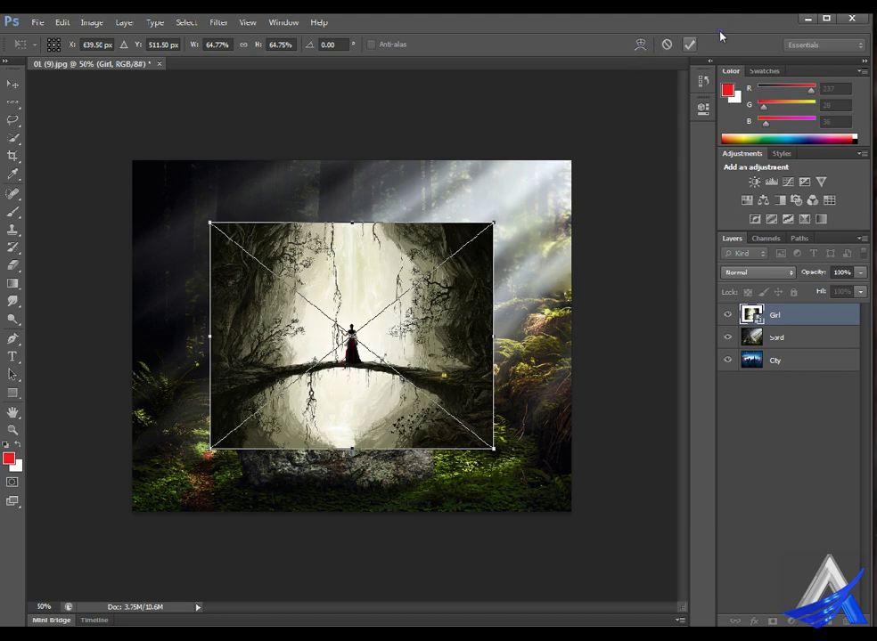
{"action": "key", "text": "Return"}
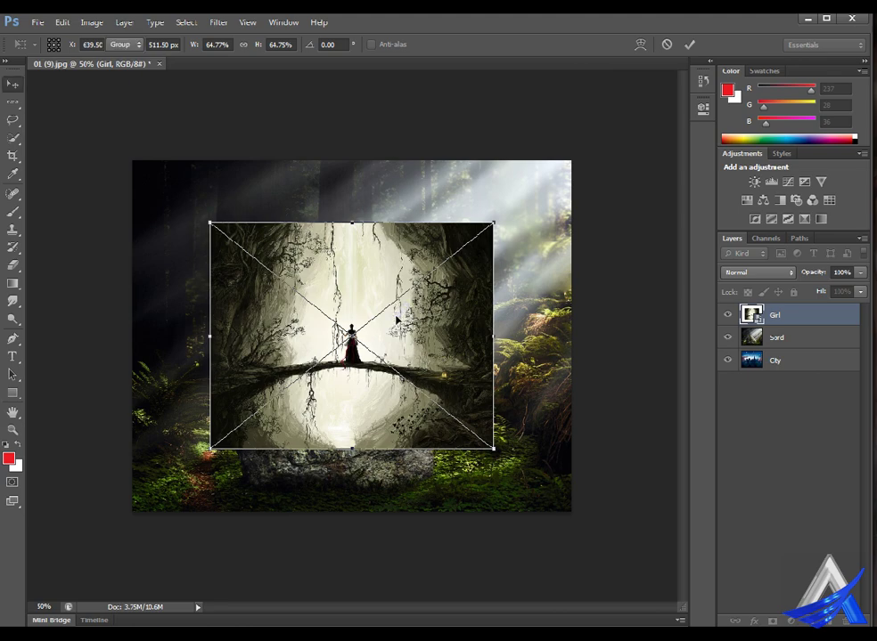
{"action": "key", "text": "Return"}
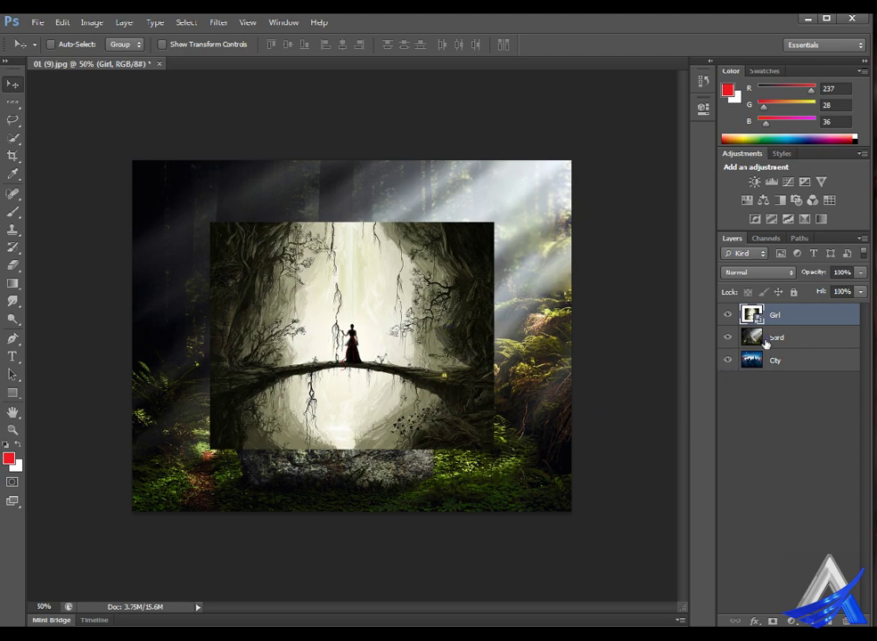
Hide the Girl and Sord layers and delete the City layer.
{"action": "left_click", "coordinate": [817, 367]}
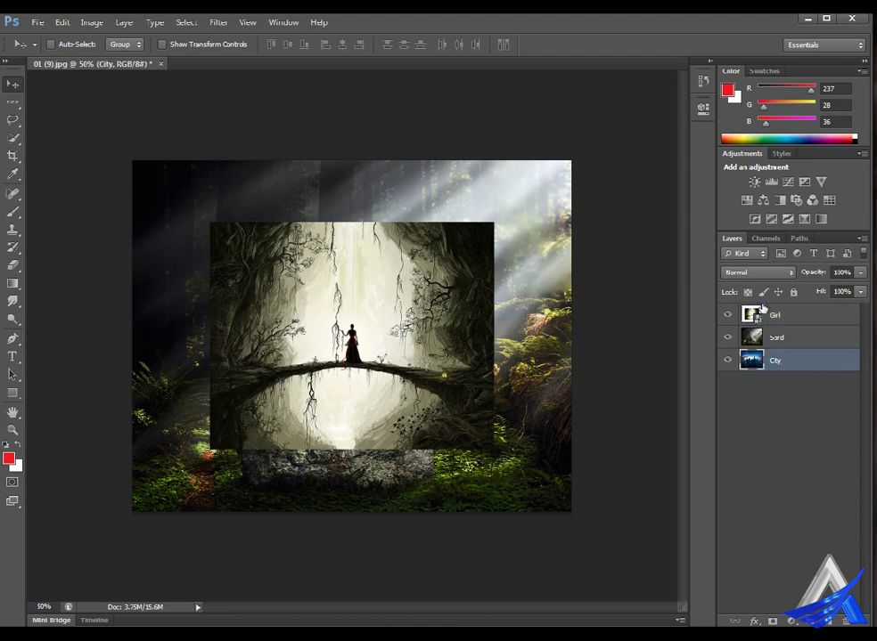
{"action": "left_click", "coordinate": [727, 314]}
{"action": "left_click", "coordinate": [727, 337]}
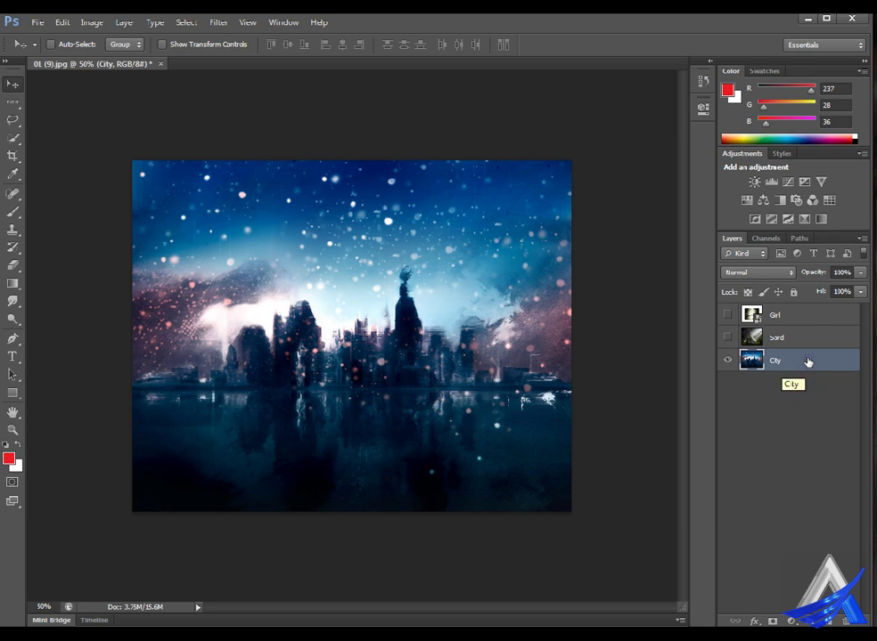
{"action": "left_click_drag", "start_coordinate": [807, 362], "coordinate": [807, 617]}
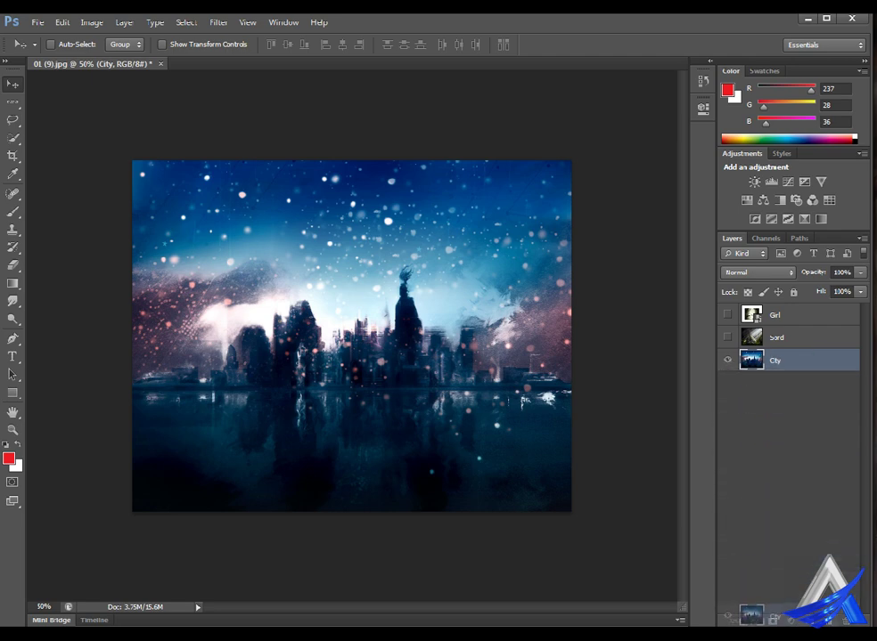
{"action": "left_click_drag", "start_coordinate": [751, 615], "coordinate": [821, 358]}
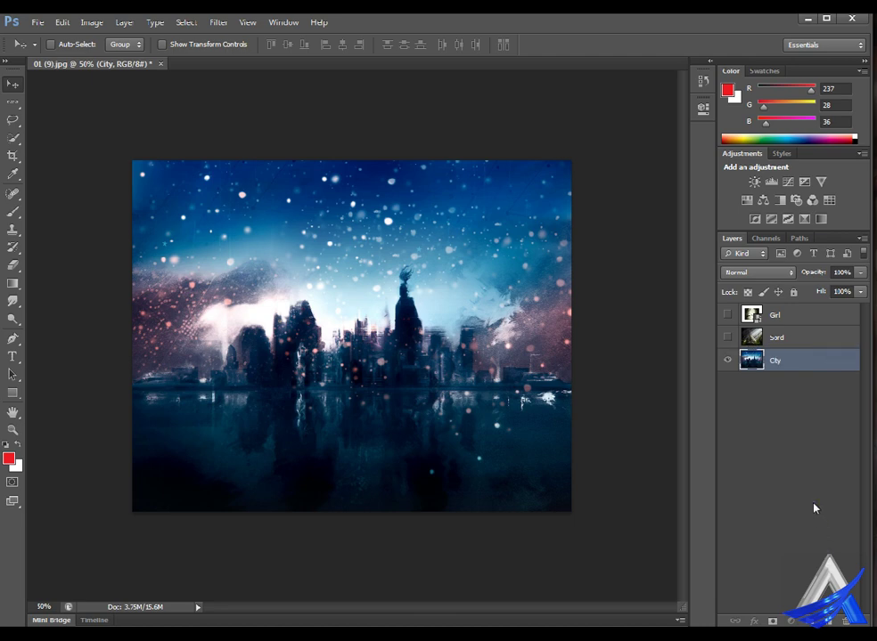
{"action": "key", "text": "Delete"}
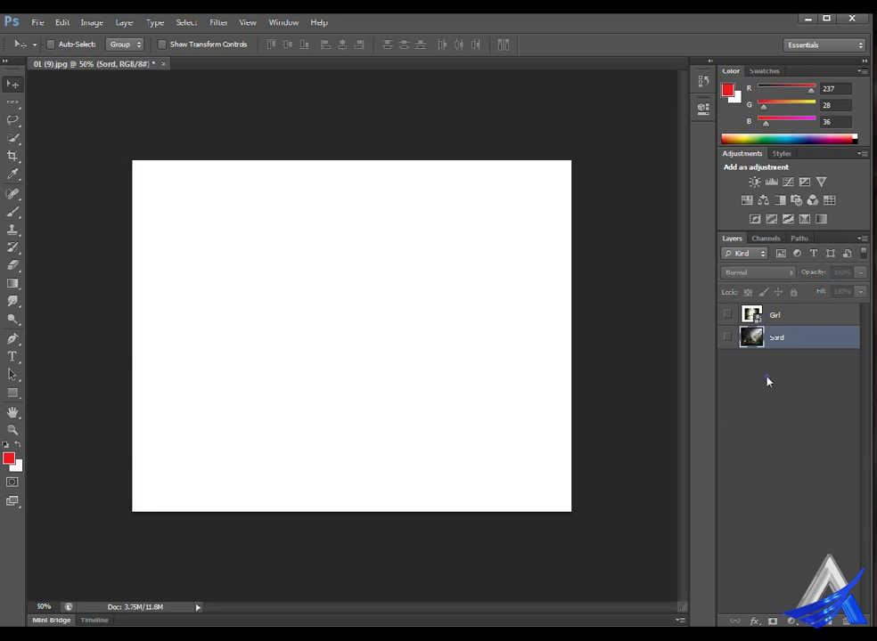
Turn the layers' visibility back on and start entering a new opacity for Sord.
{"action": "left_click", "coordinate": [727, 315]}
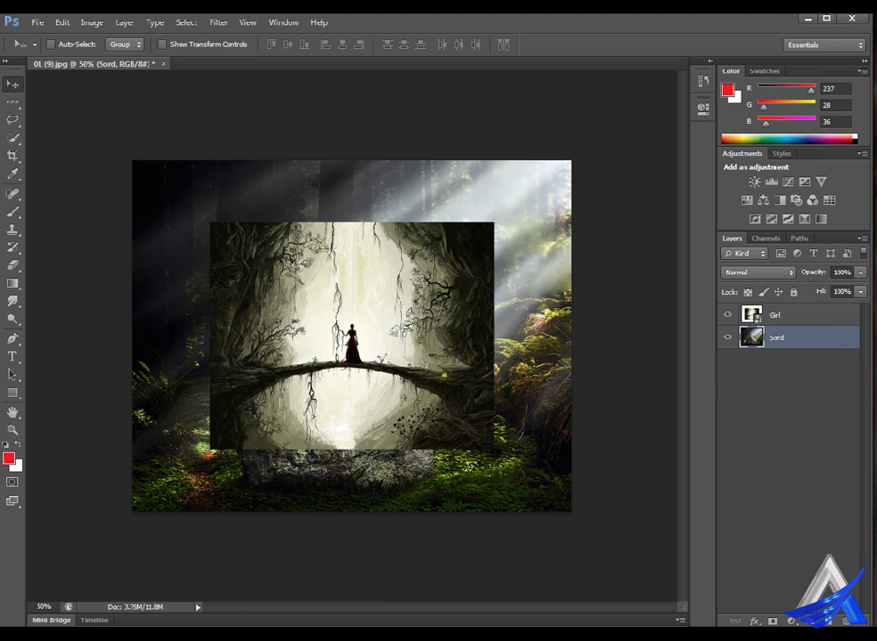
{"action": "left_click", "coordinate": [859, 292]}
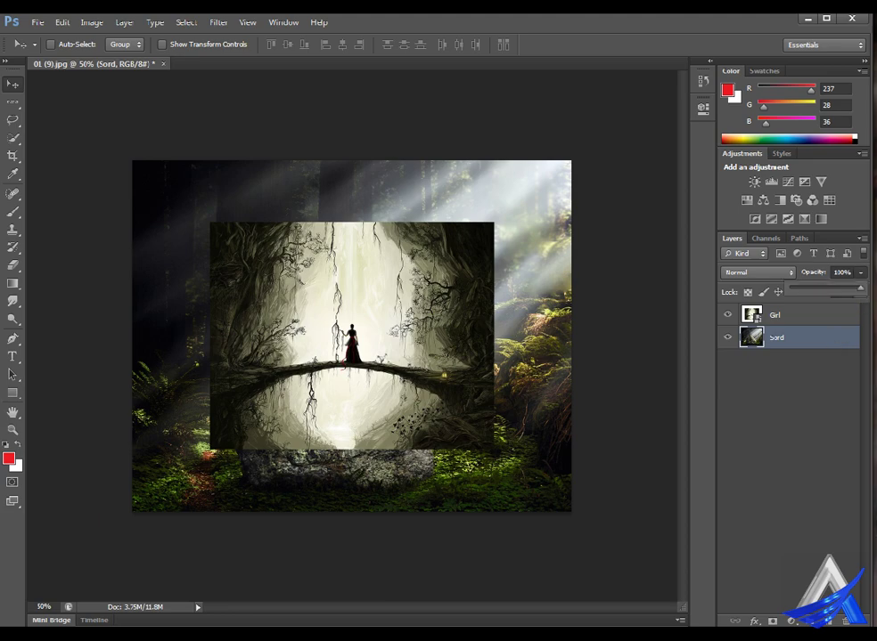
{"action": "type", "text": "49"}
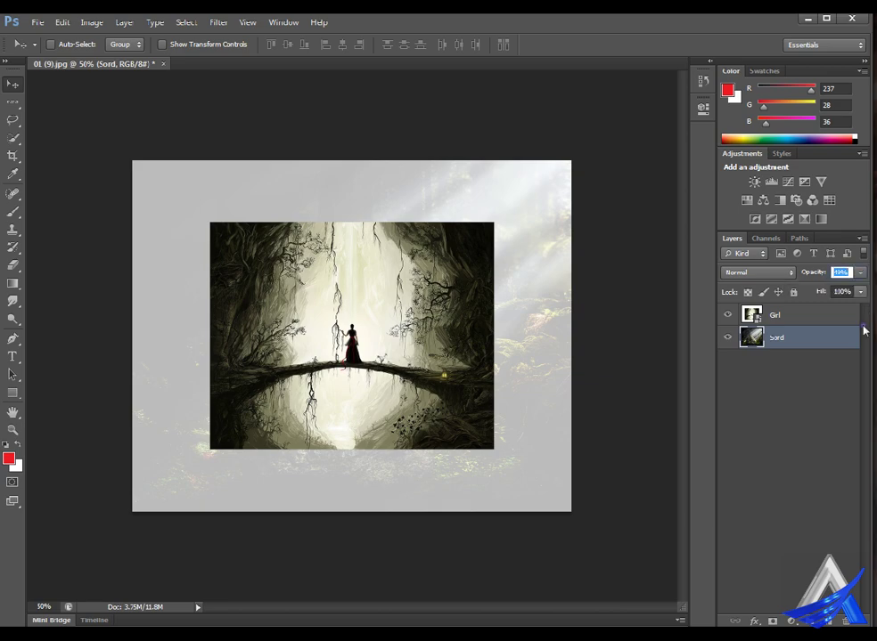
{"action": "type", "text": "1"}
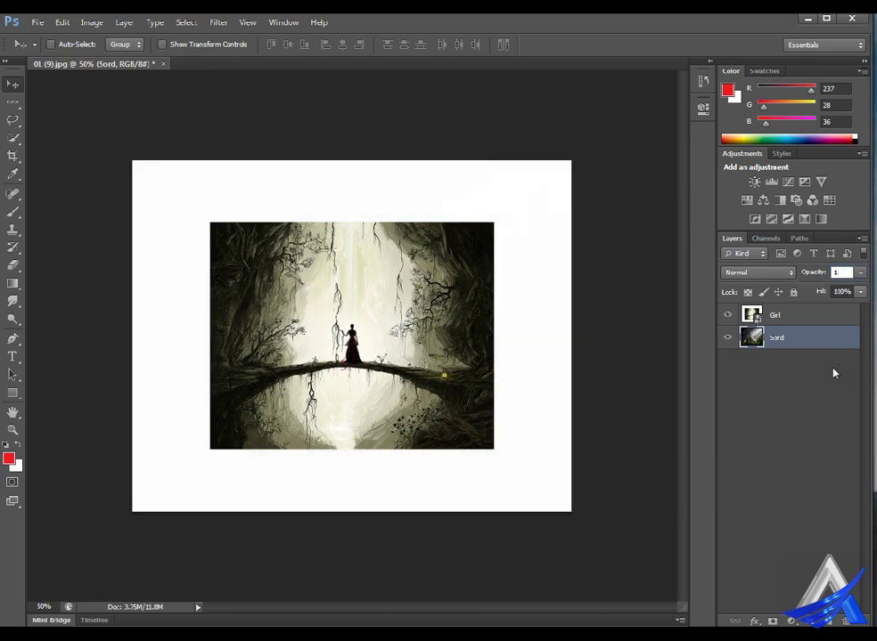
{"action": "type", "text": "1"}
{"action": "key", "text": "BackSpace"}
{"action": "key", "text": "BackSpace"}
{"action": "key", "text": "BackSpace"}
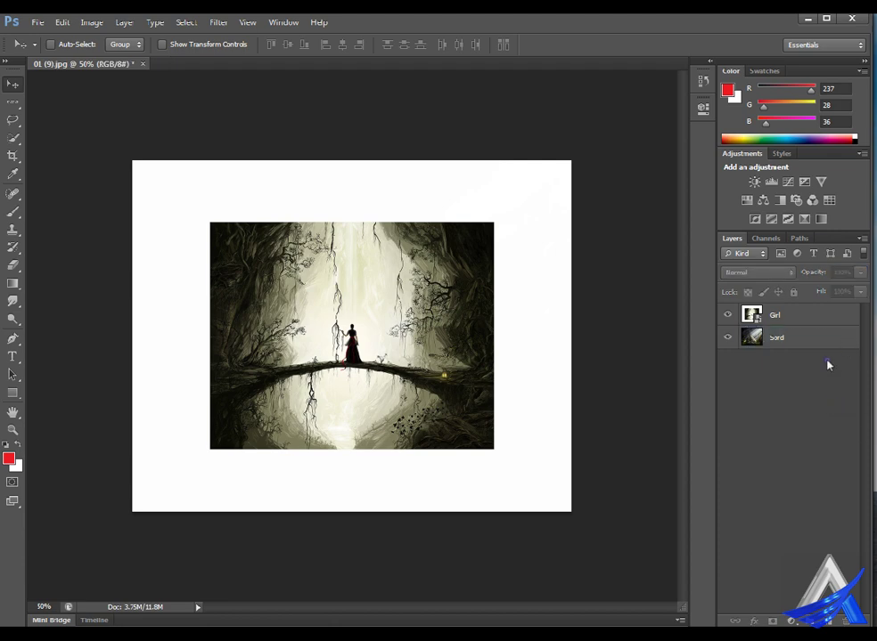
{"action": "left_click", "coordinate": [832, 343]}
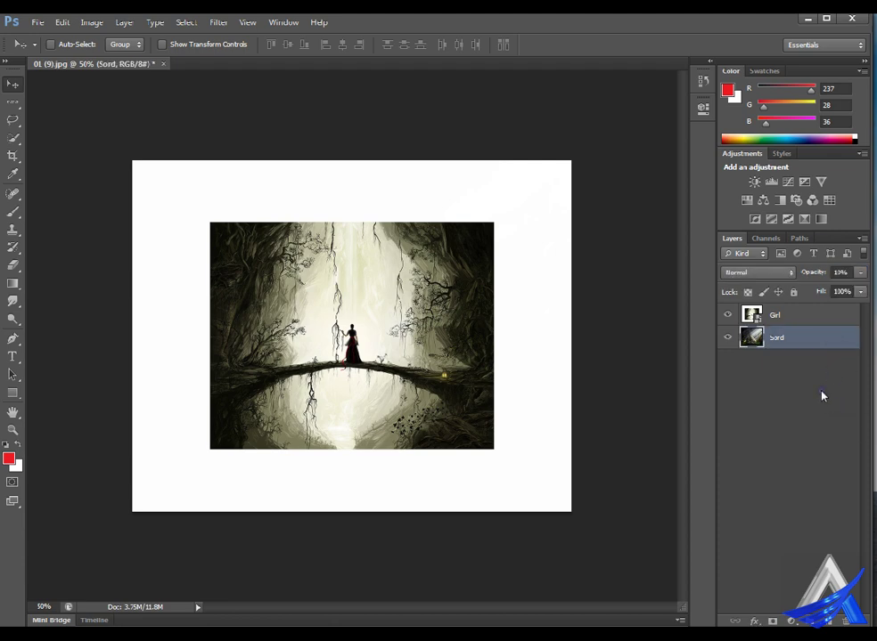
Try several Sord opacity values with number keys, settling on about 60%.
{"action": "key", "text": "1"}
{"action": "key", "text": "3"}
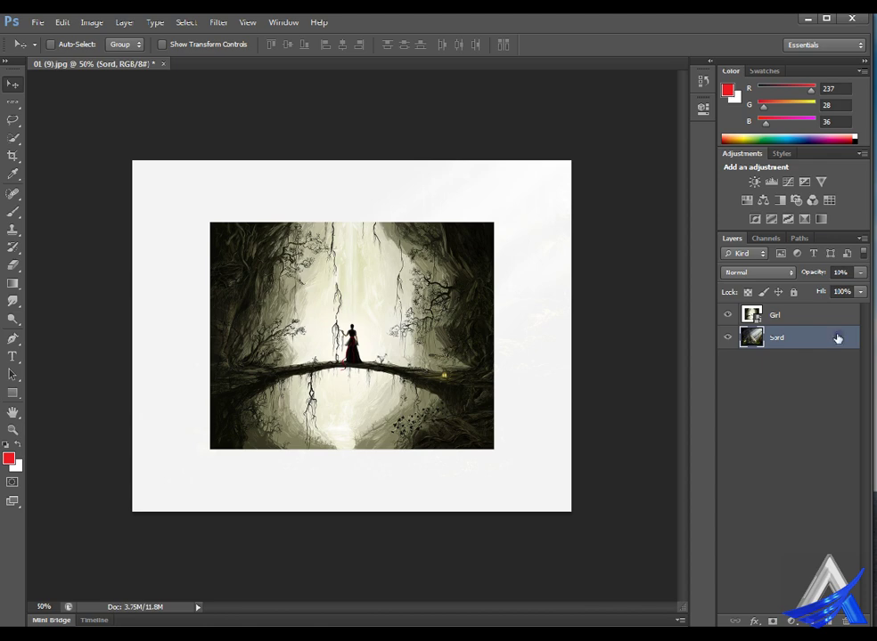
{"action": "key", "text": "2"}
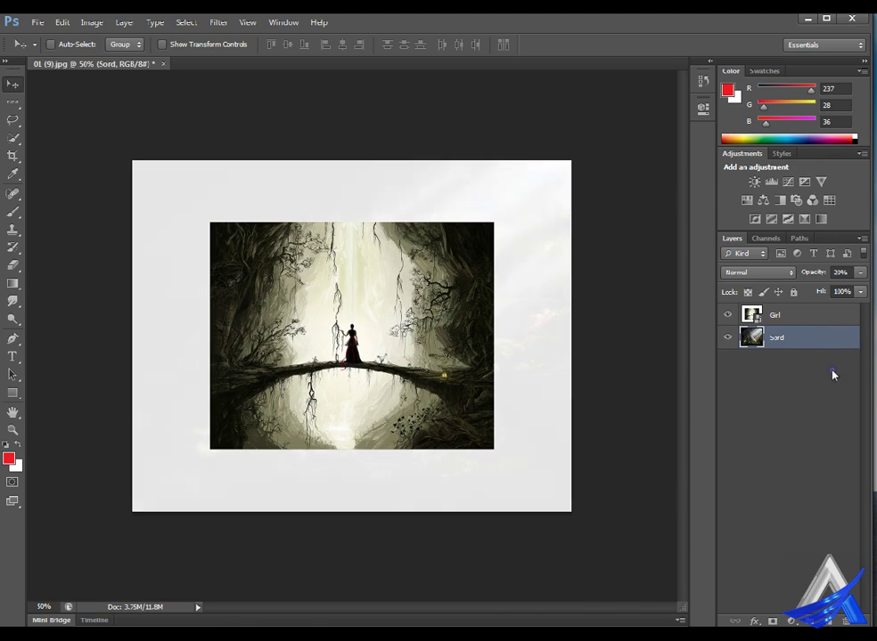
{"action": "key", "text": "3"}
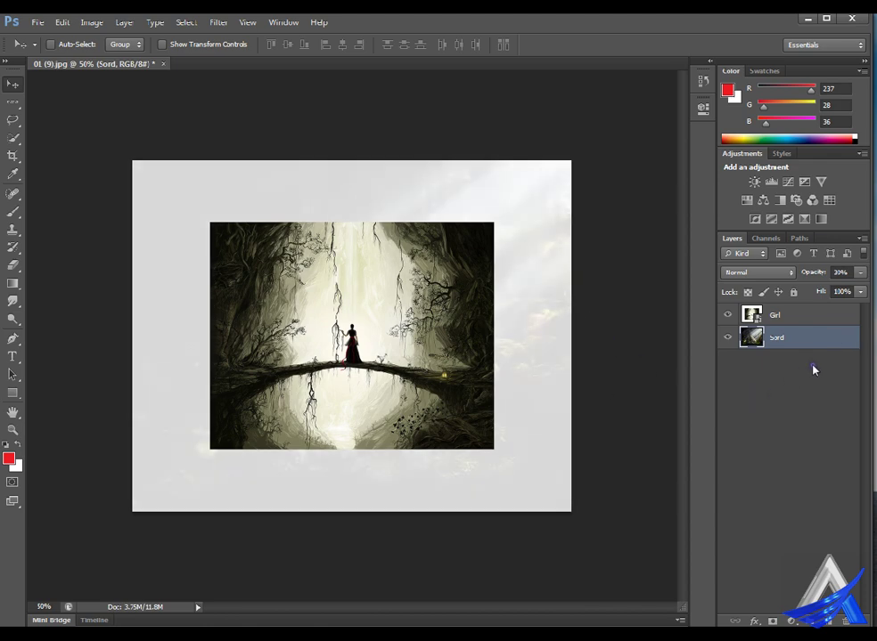
{"action": "key", "text": "4"}
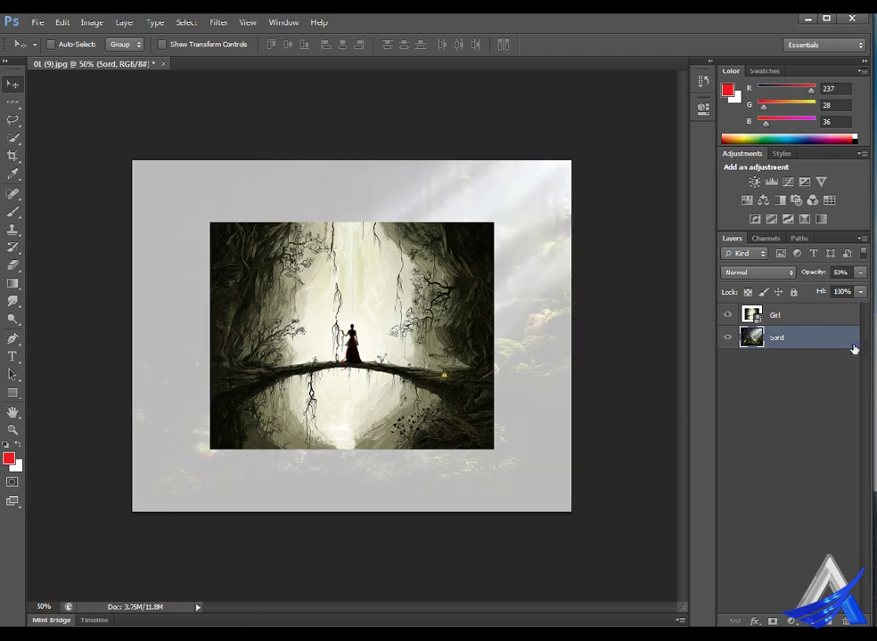
{"action": "key", "text": "0"}
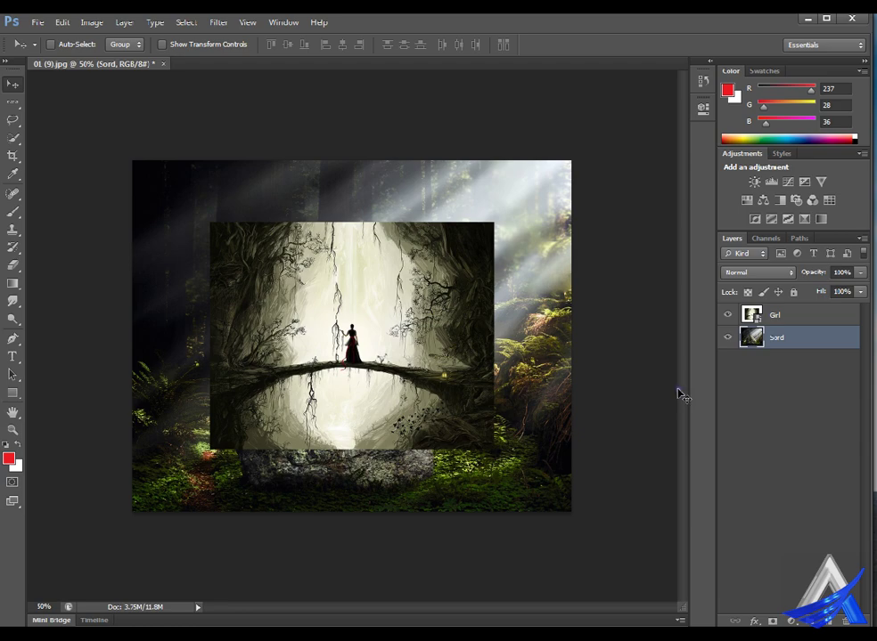
{"action": "key", "text": "6"}
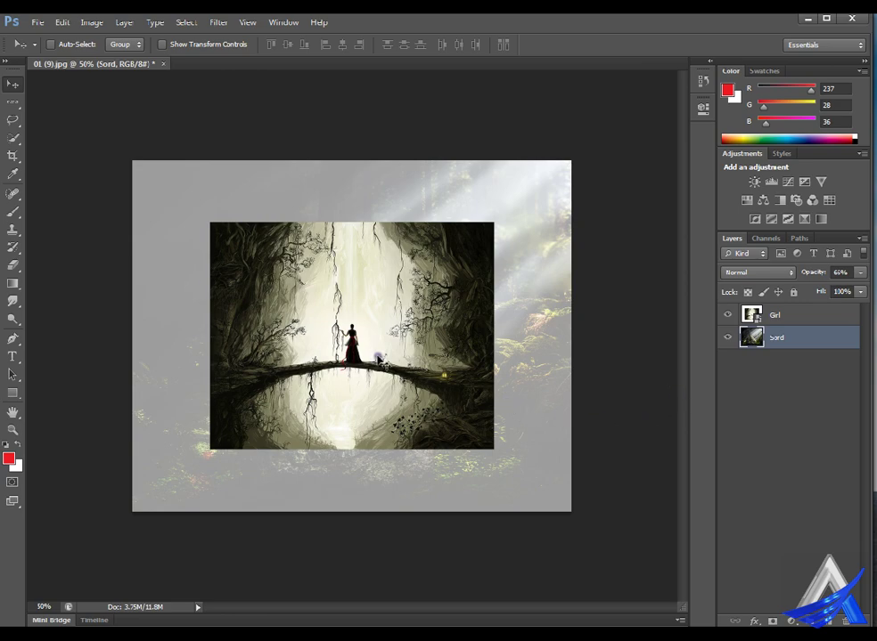
Return to the Move tool, check Sord's opacity slider without changes, and open the File menu.
{"action": "left_click", "coordinate": [15, 211]}
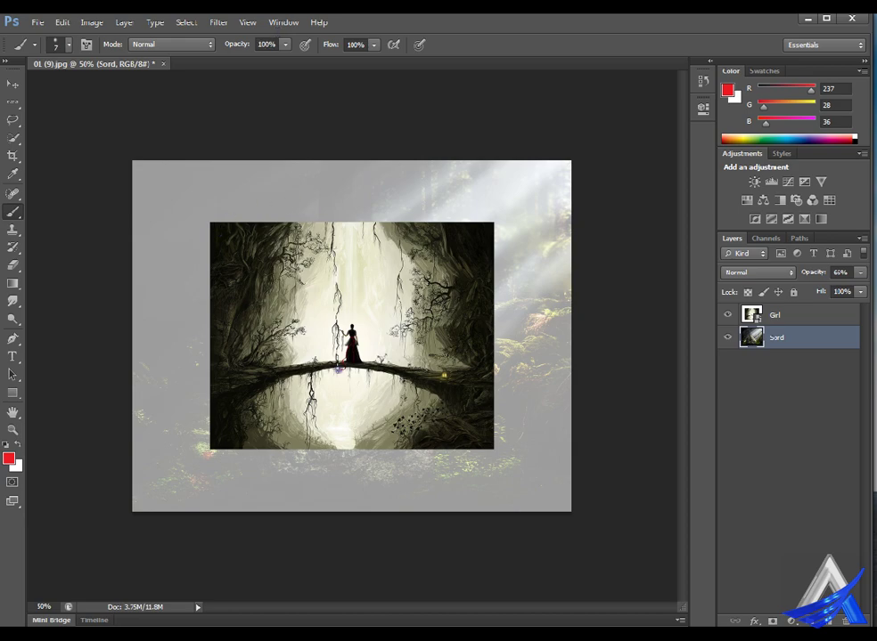
{"action": "left_click", "coordinate": [12, 83]}
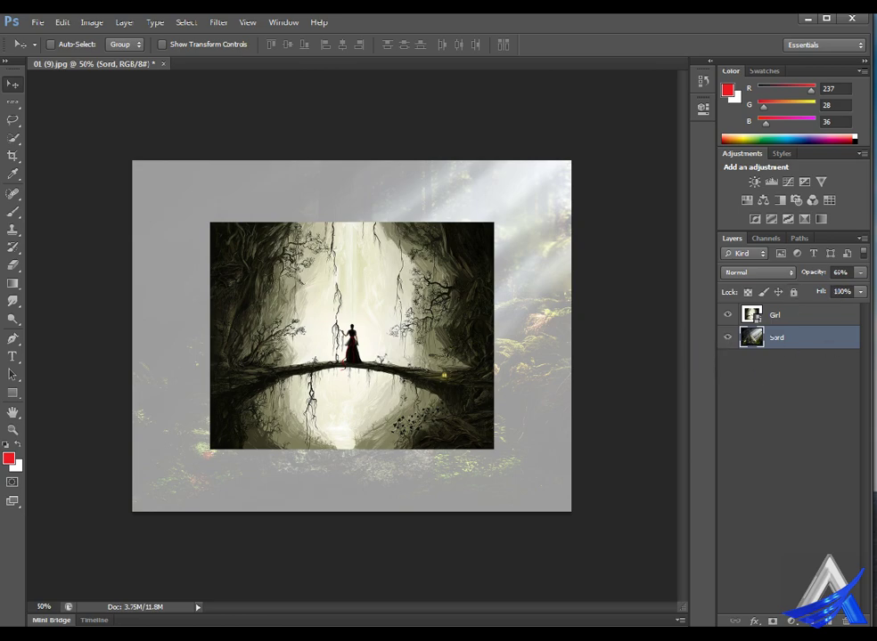
{"action": "left_click", "coordinate": [861, 271]}
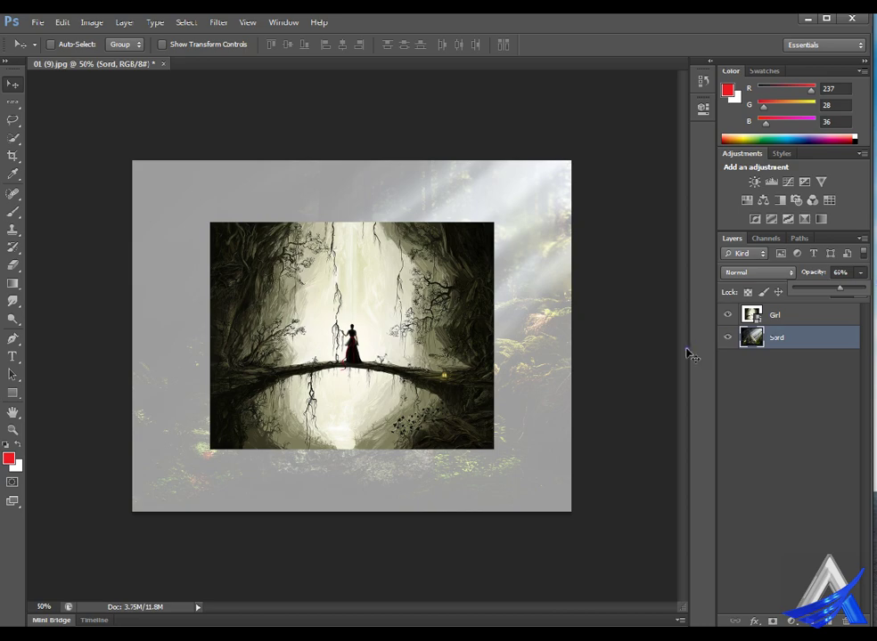
{"action": "left_click", "coordinate": [570, 403]}
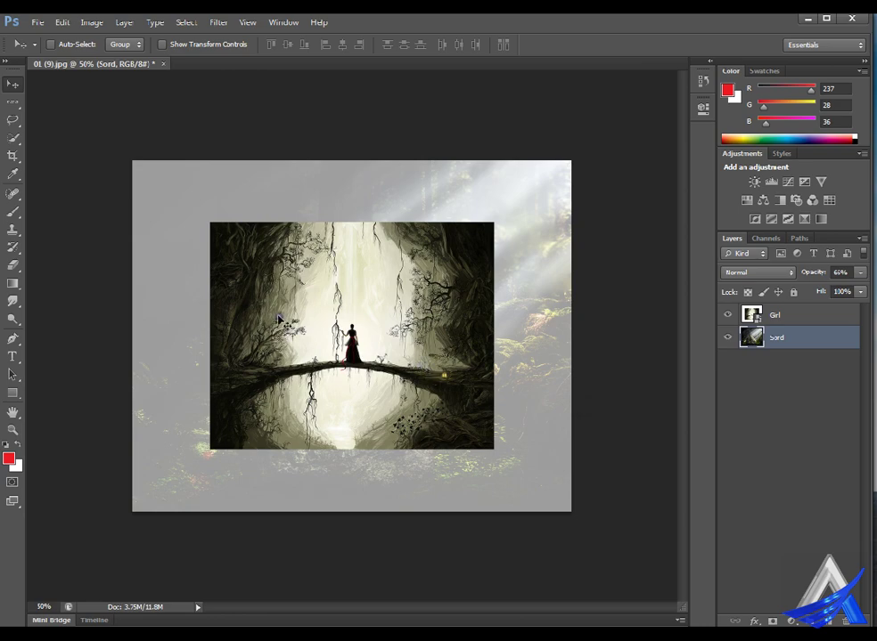
{"action": "left_click", "coordinate": [37, 22]}
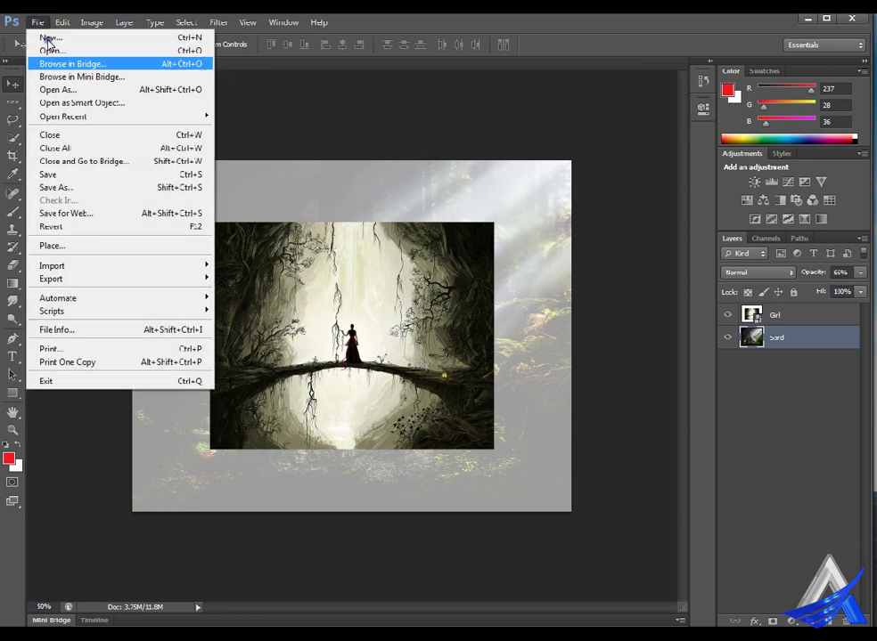
Save As 01.psd in Photoshop format, accepting the Format Options with Maximize Compatibility.
{"action": "left_click", "coordinate": [103, 174]}
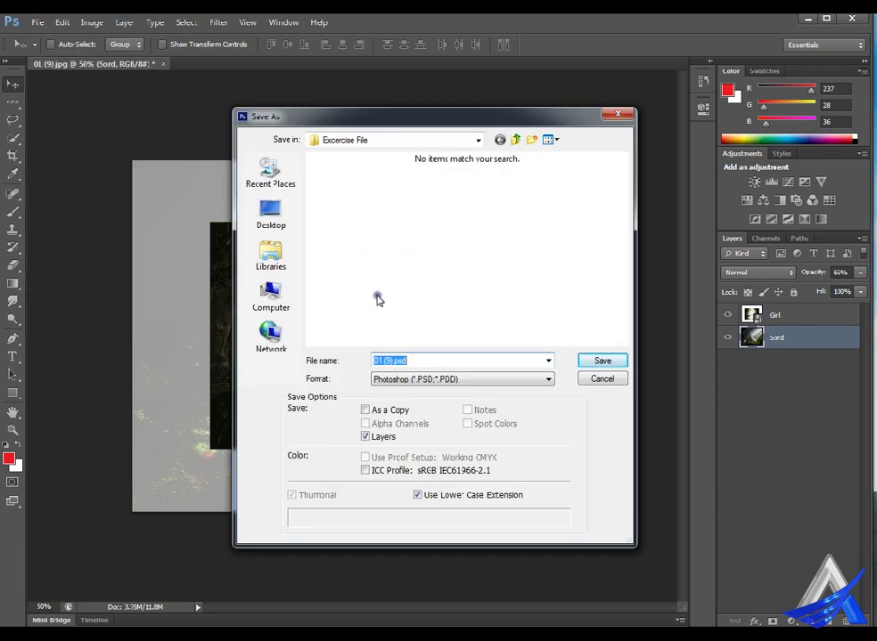
{"action": "left_click", "coordinate": [413, 361]}
{"action": "key", "text": "BackSpace"}
{"action": "key", "text": "BackSpace"}
{"action": "key", "text": "BackSpace"}
{"action": "key", "text": "BackSpace"}
{"action": "left_click", "coordinate": [440, 382]}
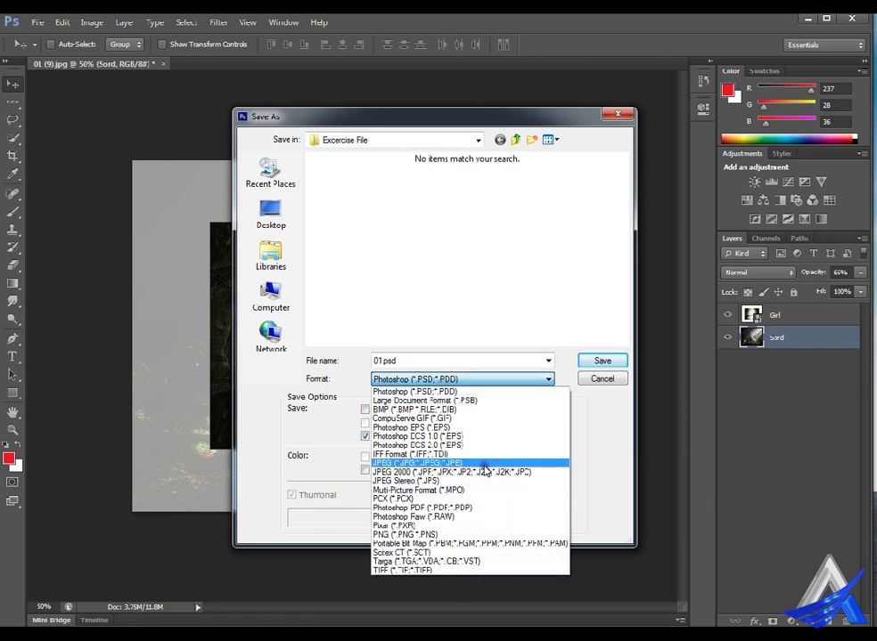
{"action": "left_click", "coordinate": [279, 384]}
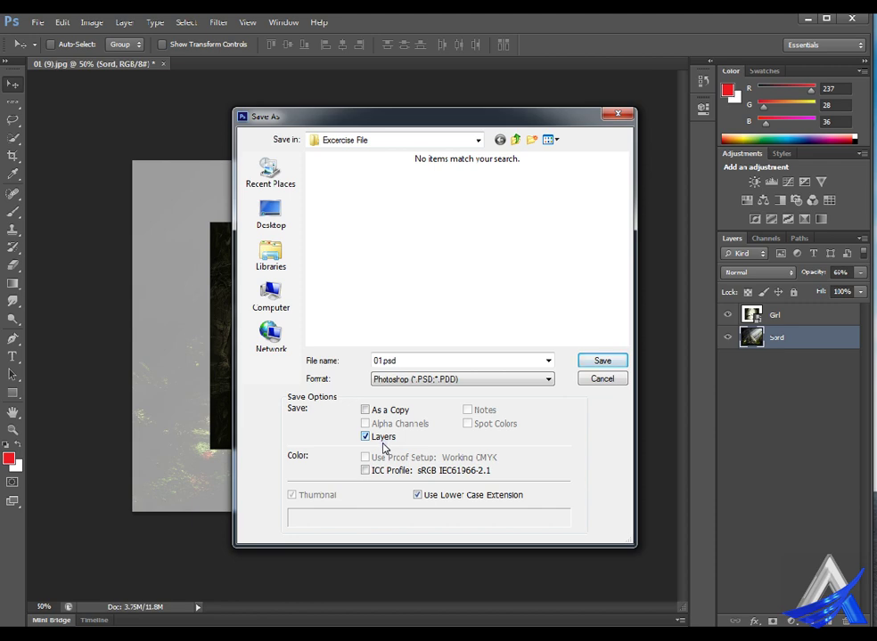
{"action": "left_click", "coordinate": [602, 361]}
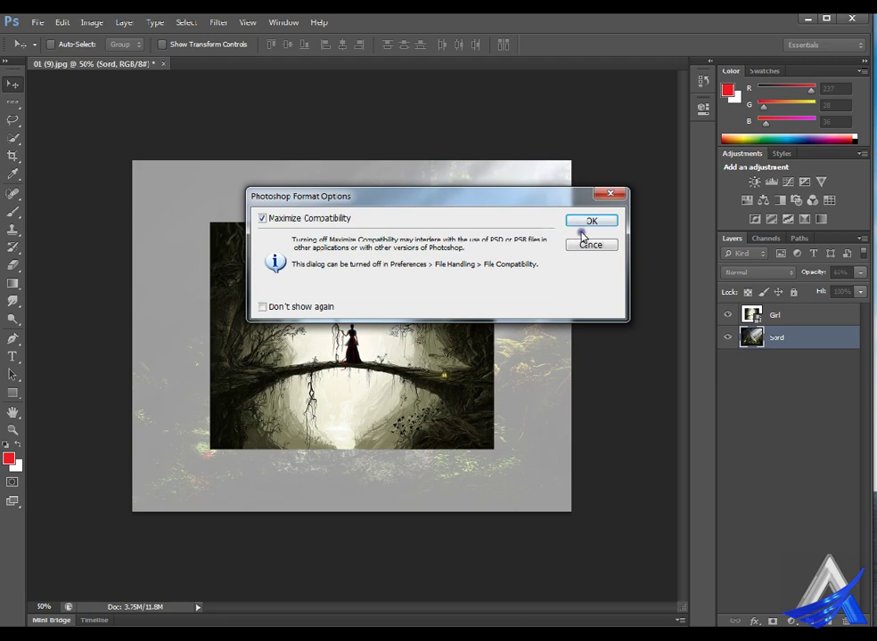
{"action": "left_click", "coordinate": [606, 222]}
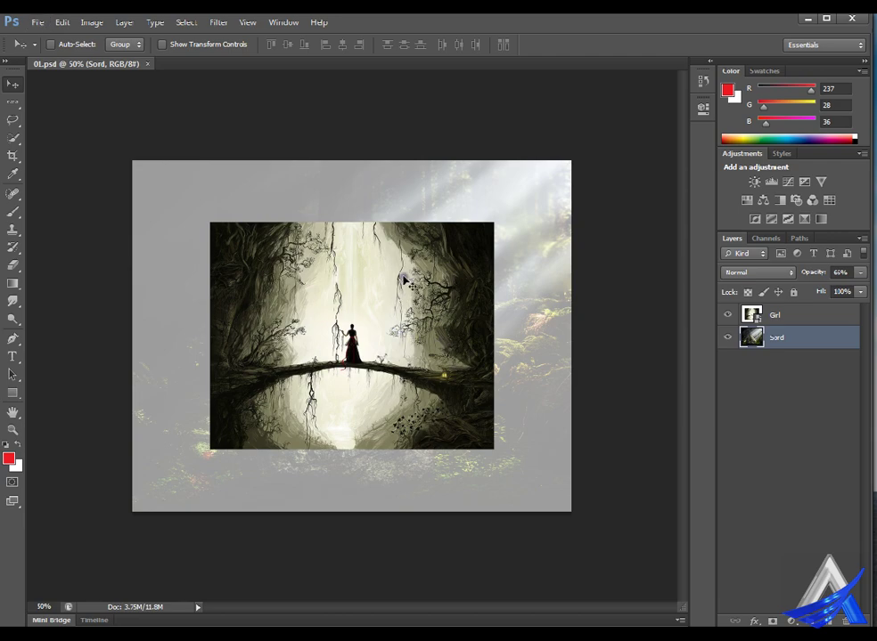
In Bridge, select car photos 01 (18), 01 (28), 01 (29) and 01 (33) and load them as Photoshop layers.
{"action": "left_click", "coordinate": [37, 21]}
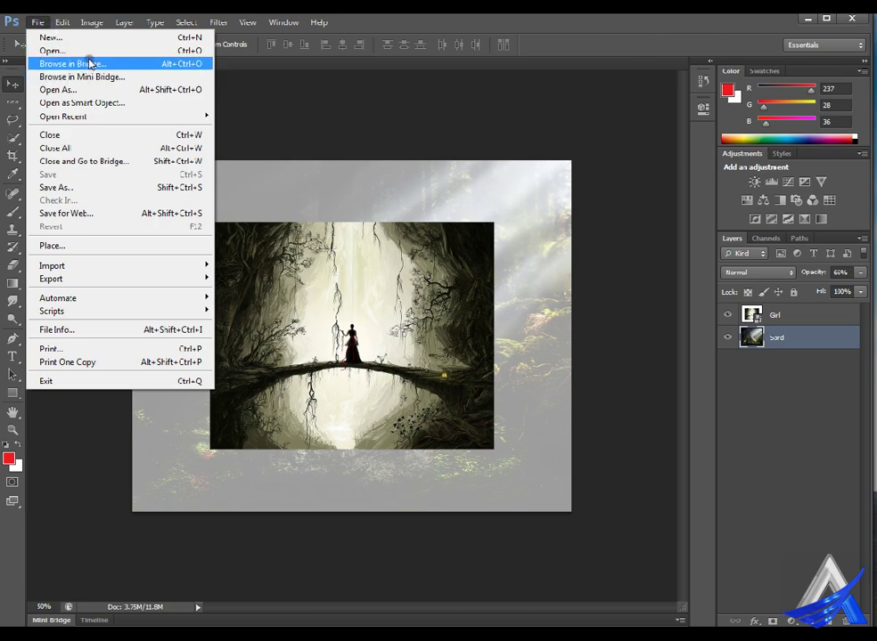
{"action": "left_click", "coordinate": [85, 64]}
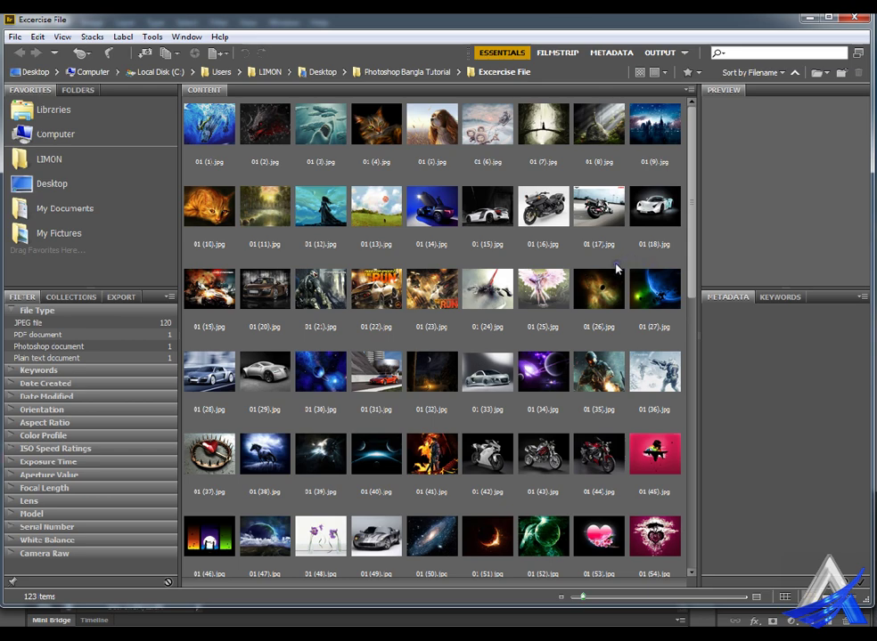
{"action": "left_click", "coordinate": [661, 206]}
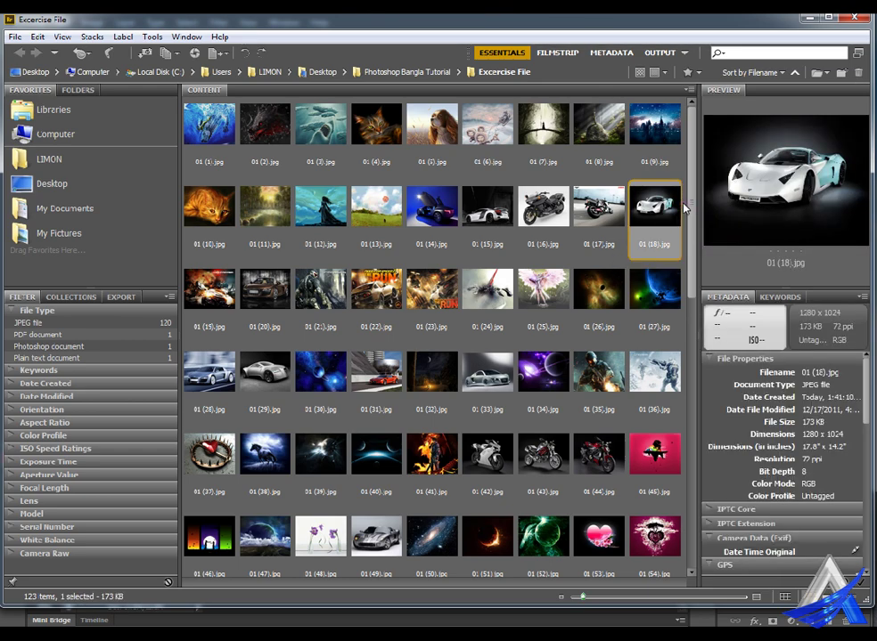
{"action": "left_click", "coordinate": [214, 374], "text": "ctrl"}
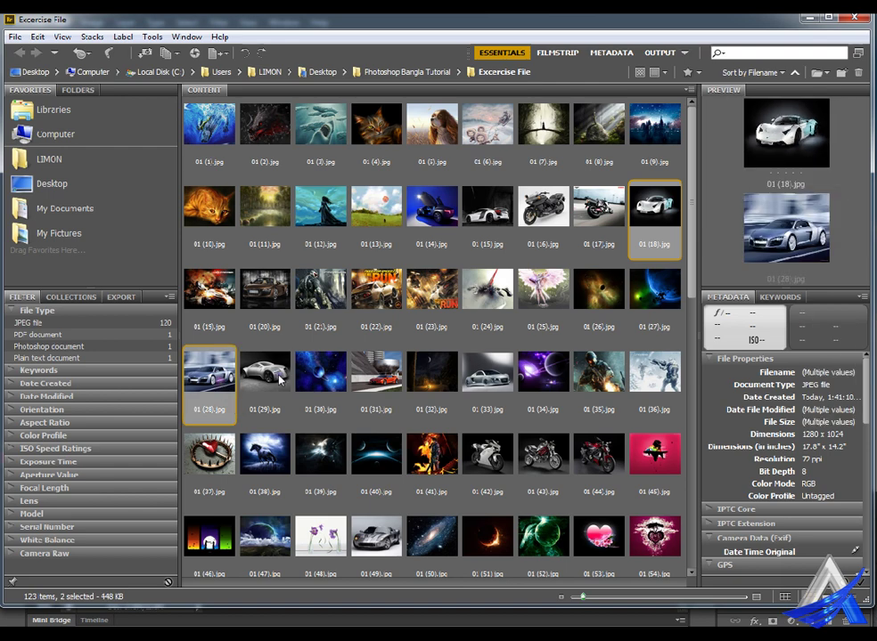
{"action": "left_click", "coordinate": [275, 375], "text": "ctrl"}
{"action": "left_click", "coordinate": [489, 373], "text": "ctrl"}
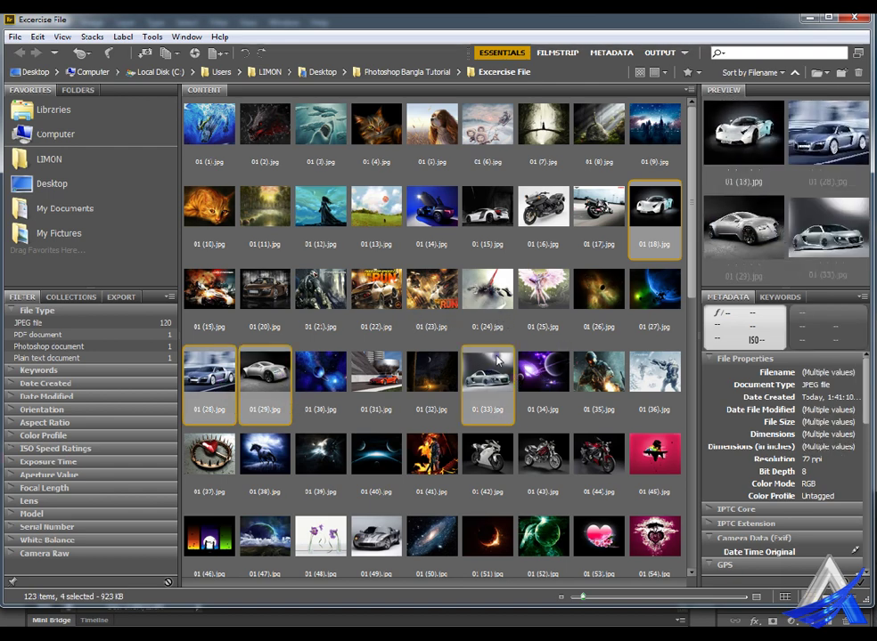
{"action": "left_click", "coordinate": [152, 36]}
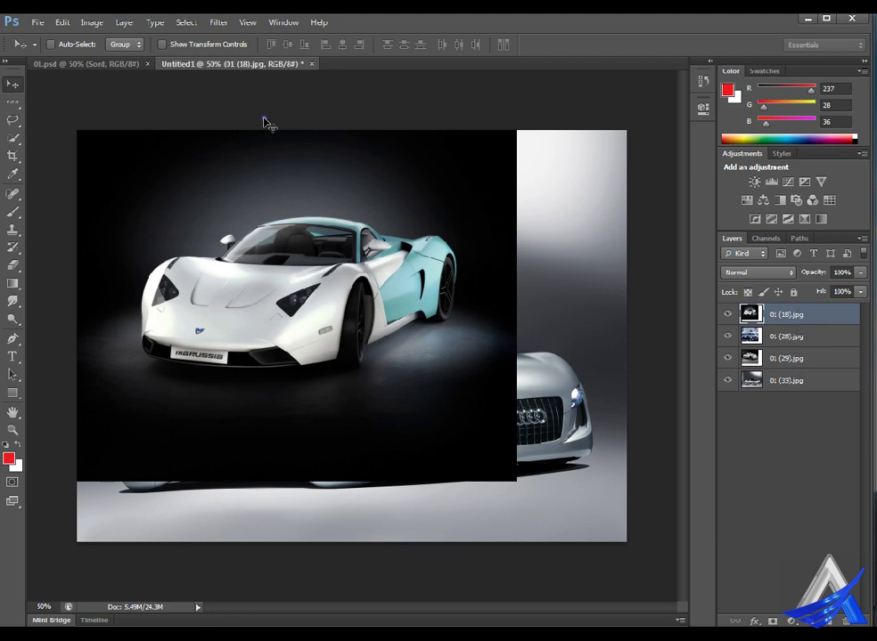
Hide car layers 01 (28), 01 (29) and 01 (33), then make 01 (18) the active layer.
{"action": "left_click", "coordinate": [823, 417]}
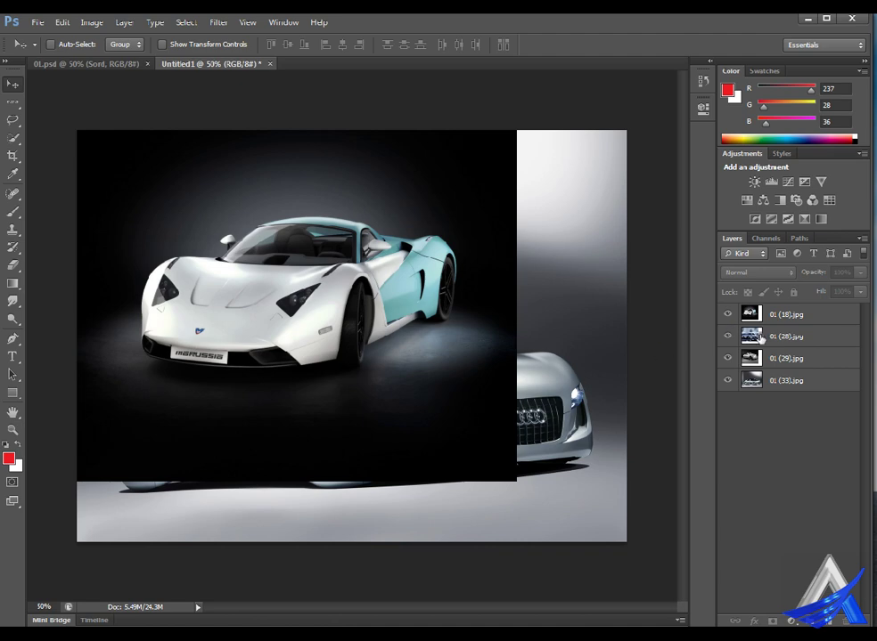
{"action": "left_click", "coordinate": [727, 336]}
{"action": "left_click", "coordinate": [727, 358]}
{"action": "left_click", "coordinate": [727, 381]}
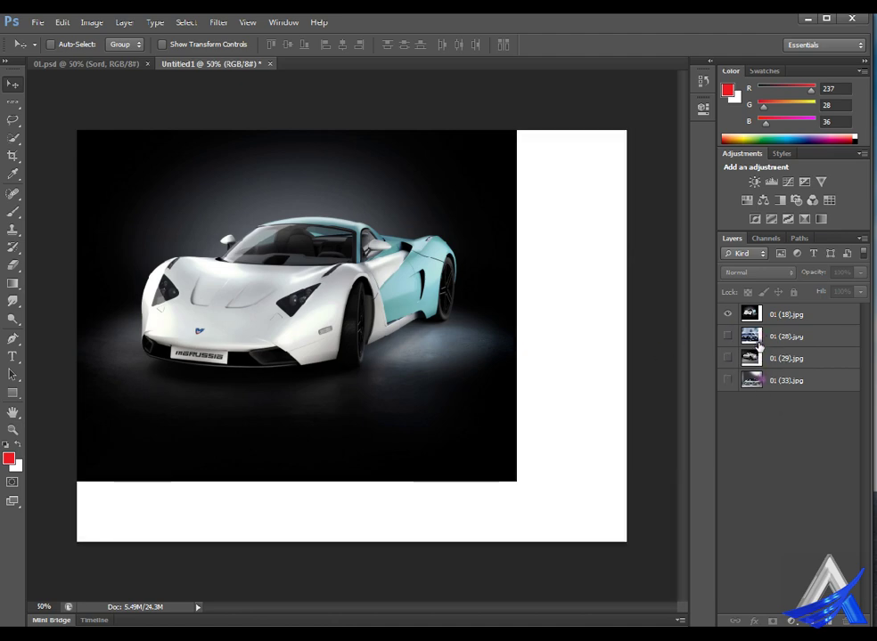
{"action": "left_click", "coordinate": [399, 396]}
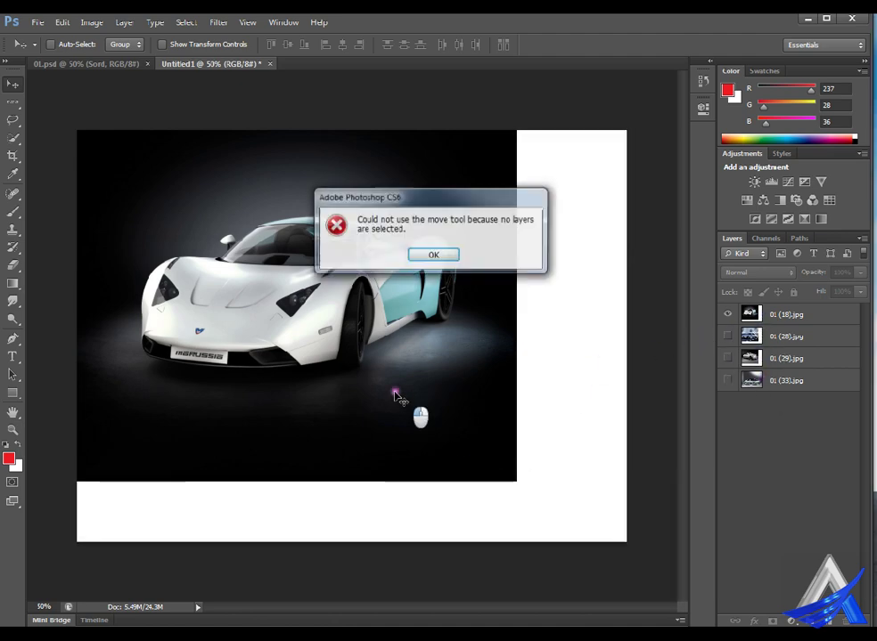
{"action": "left_click", "coordinate": [455, 253]}
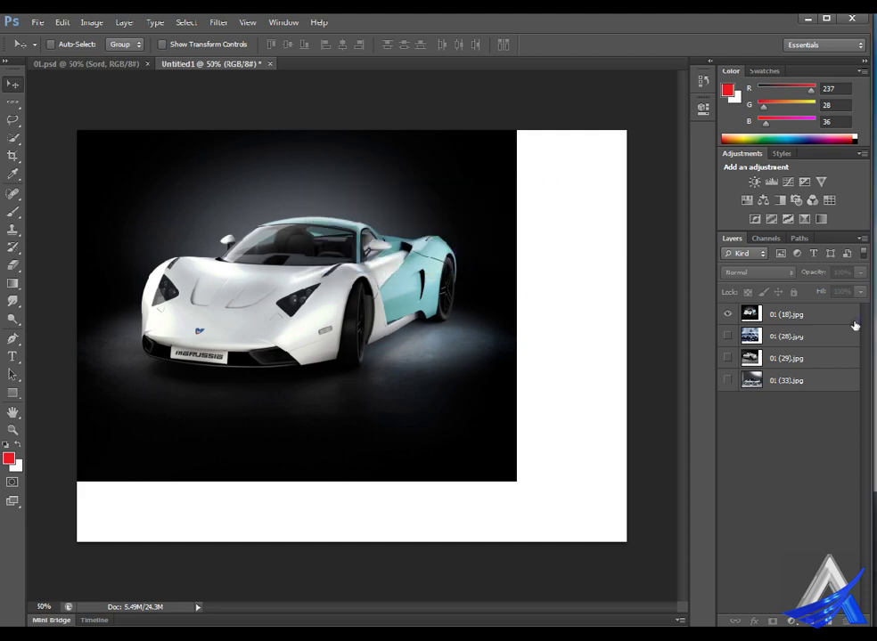
{"action": "left_click", "coordinate": [843, 319]}
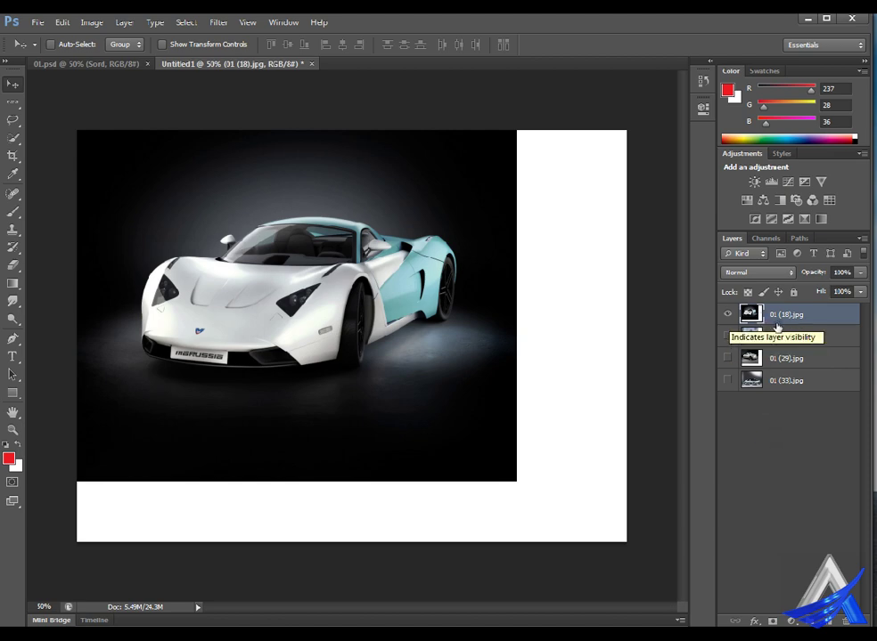
Convert layers 01 (18), 01 (28), 01 (29) and 01 (33) to smart objects, ending with 01 (18) selected.
{"action": "left_click", "coordinate": [166, 20]}
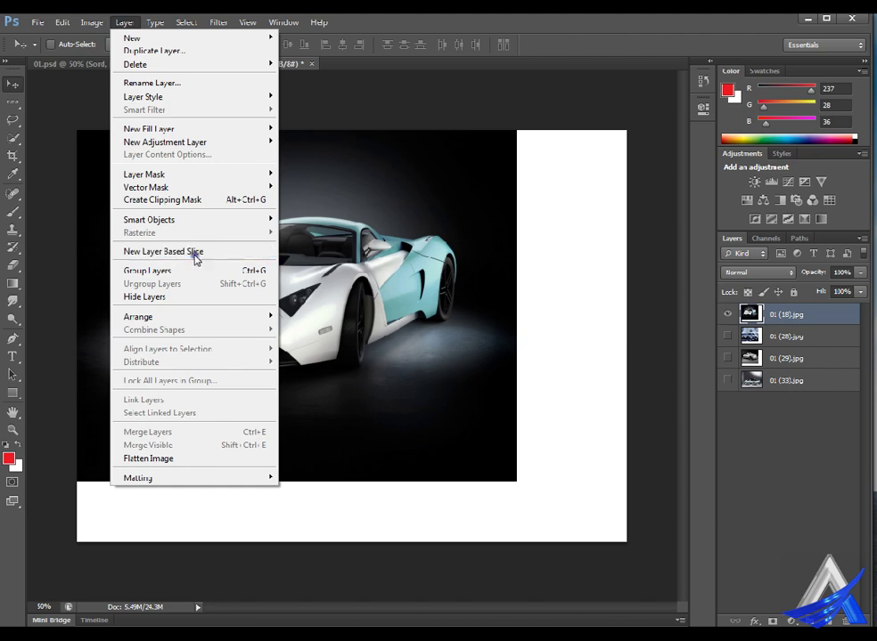
{"action": "mouse_move", "coordinate": [148, 219]}
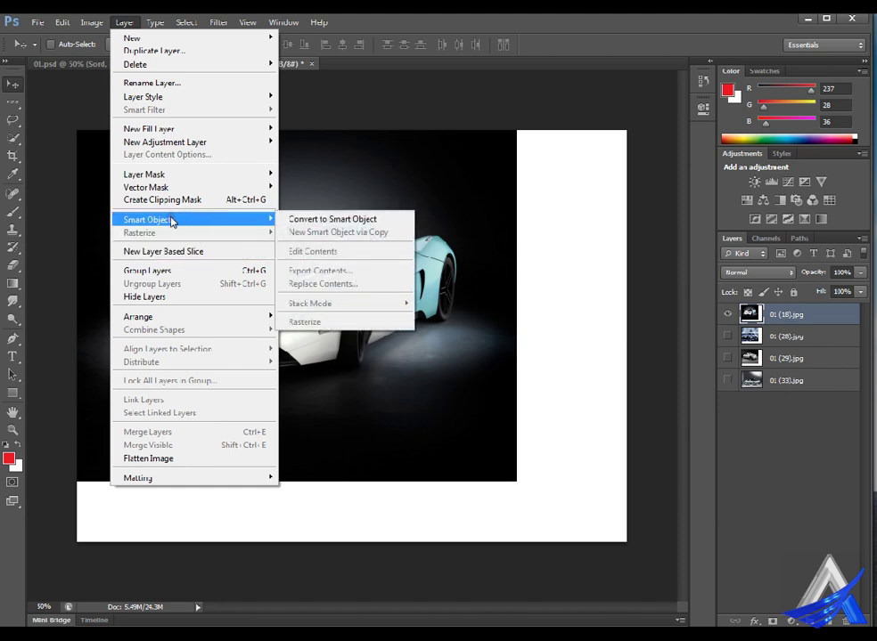
{"action": "left_click", "coordinate": [349, 219]}
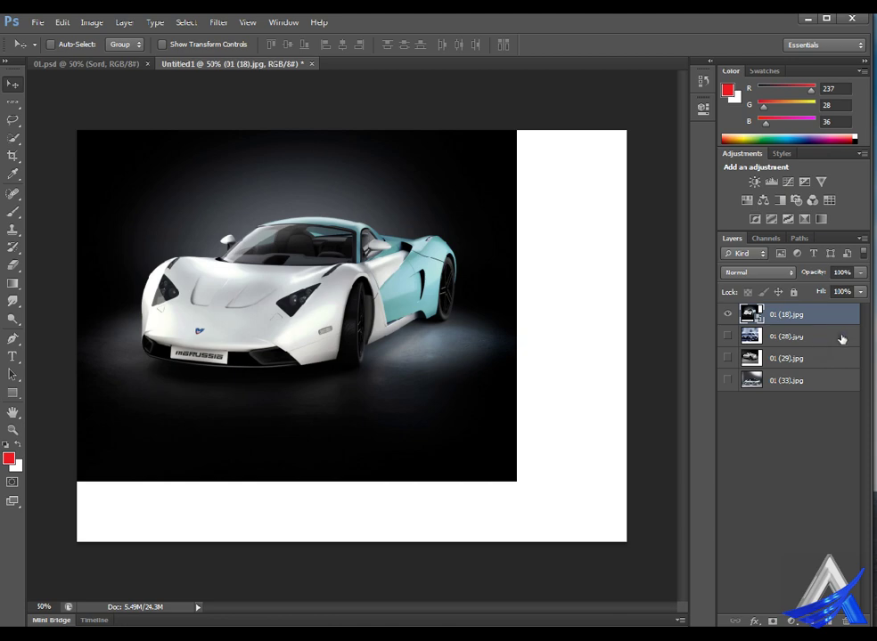
{"action": "right_click", "coordinate": [851, 341]}
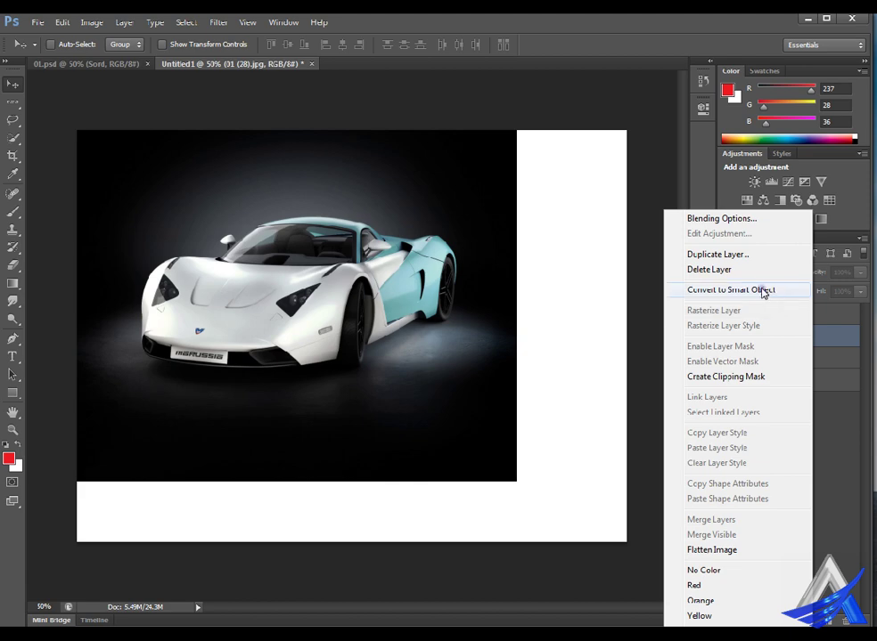
{"action": "left_click", "coordinate": [762, 291]}
{"action": "right_click", "coordinate": [836, 359]}
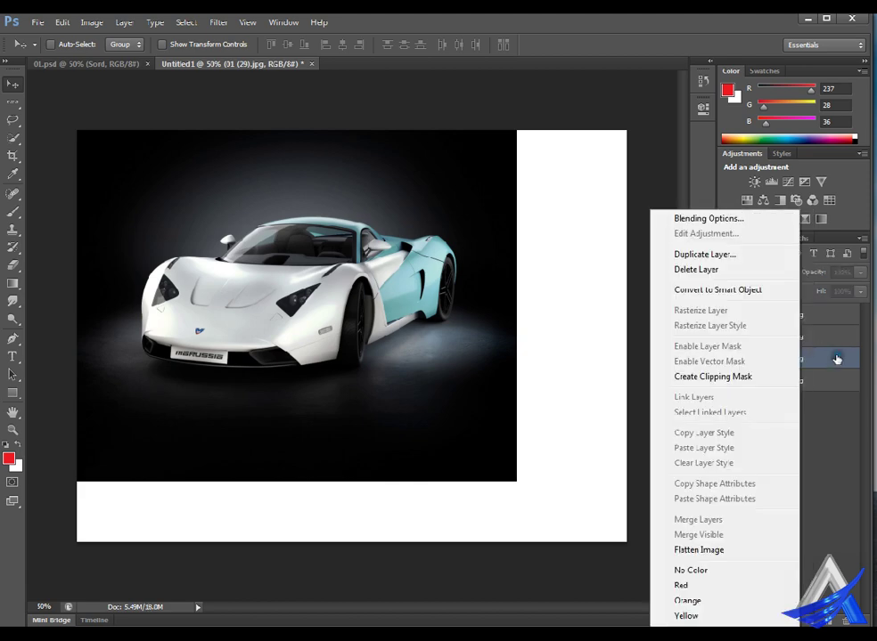
{"action": "left_click", "coordinate": [753, 290]}
{"action": "right_click", "coordinate": [837, 384]}
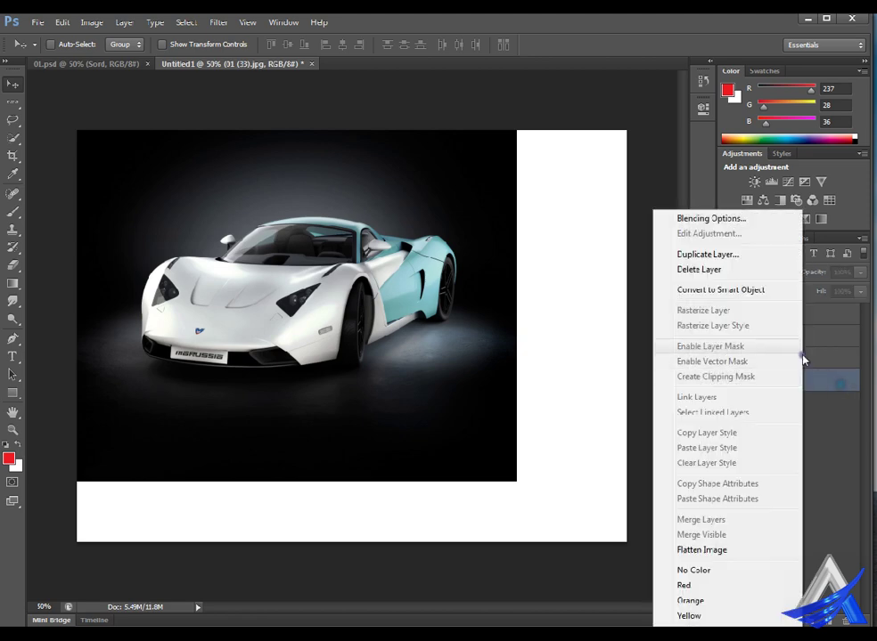
{"action": "left_click", "coordinate": [755, 289]}
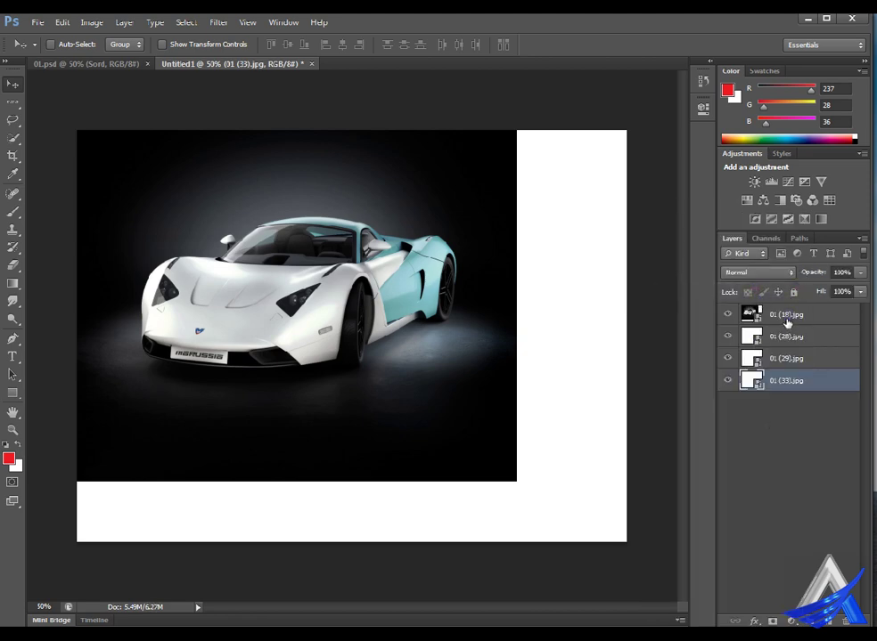
{"action": "left_click", "coordinate": [830, 315]}
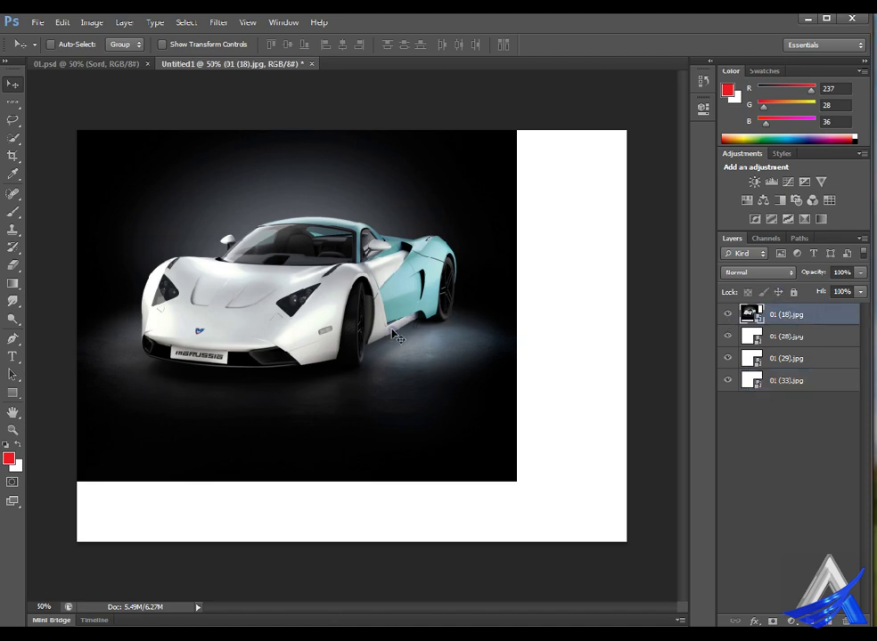
Stretch the 01 (18) car out to the canvas's bottom and right edges.
{"action": "key", "text": "ctrl+t"}
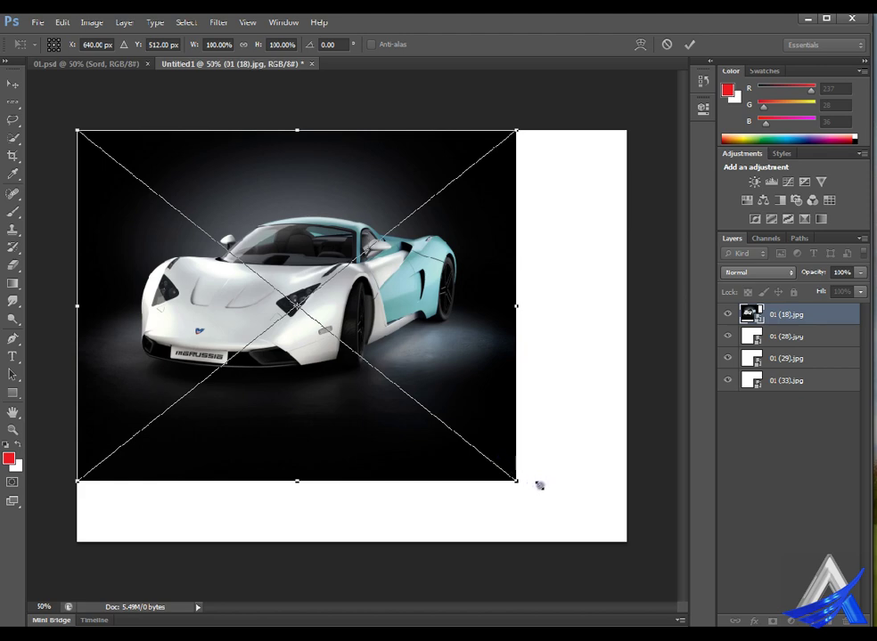
{"action": "left_click_drag", "start_coordinate": [518, 476], "coordinate": [632, 533]}
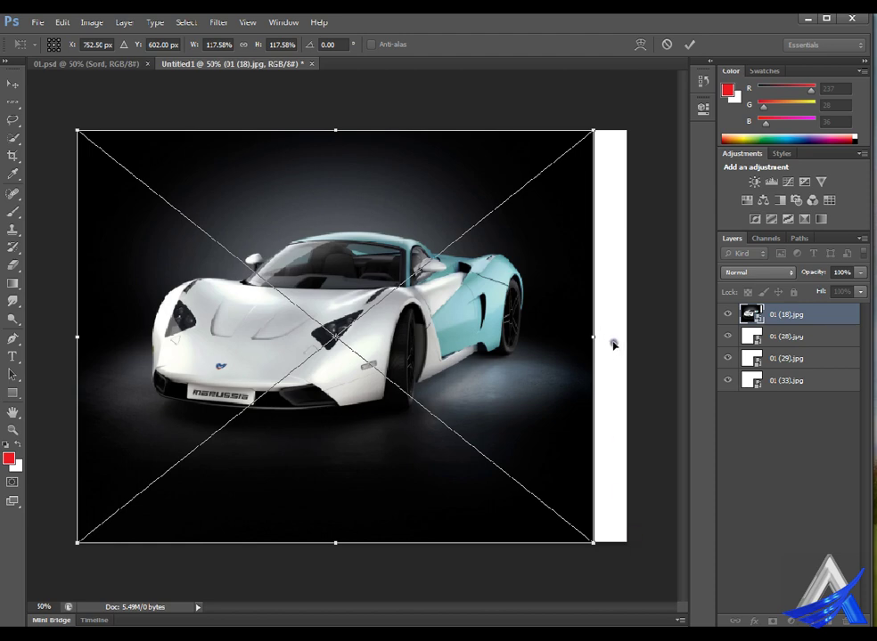
{"action": "left_click_drag", "start_coordinate": [620, 337], "coordinate": [651, 338]}
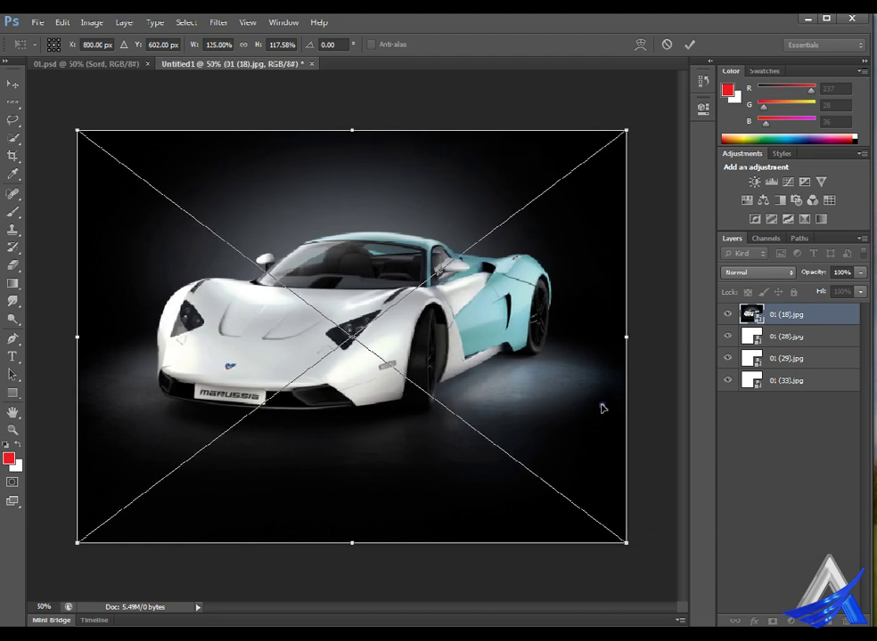
{"action": "key", "text": "Return"}
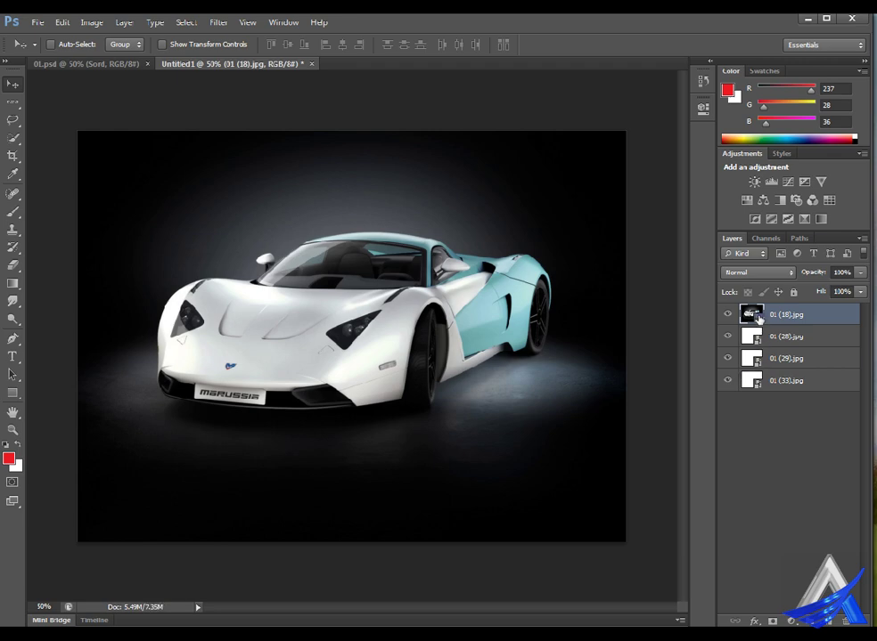
Hide 01 (18), show 01 (28), and toggle the 01 (29) and 01 (33) layers.
{"action": "key", "text": "ctrl+comma"}
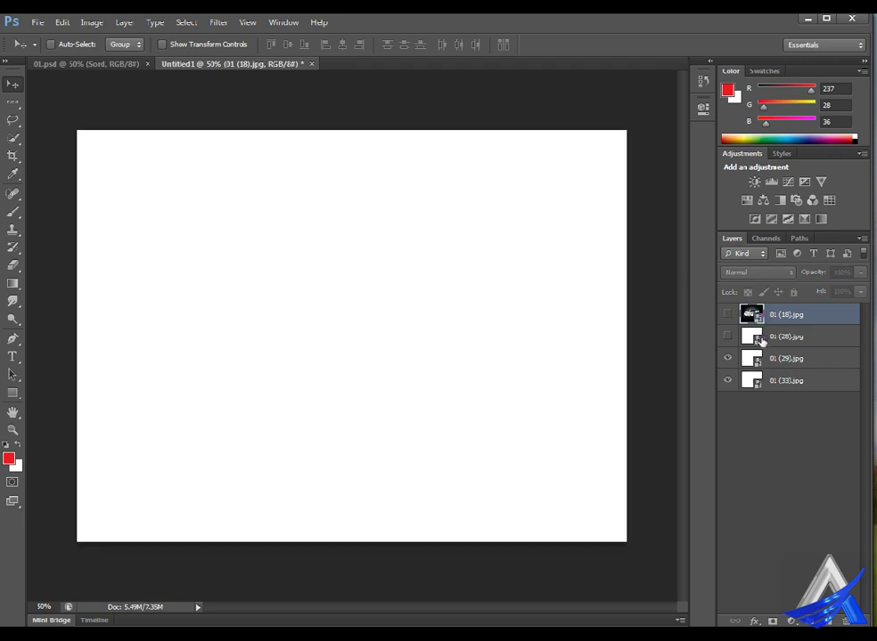
{"action": "left_click", "coordinate": [817, 342]}
{"action": "key", "text": "ctrl+comma"}
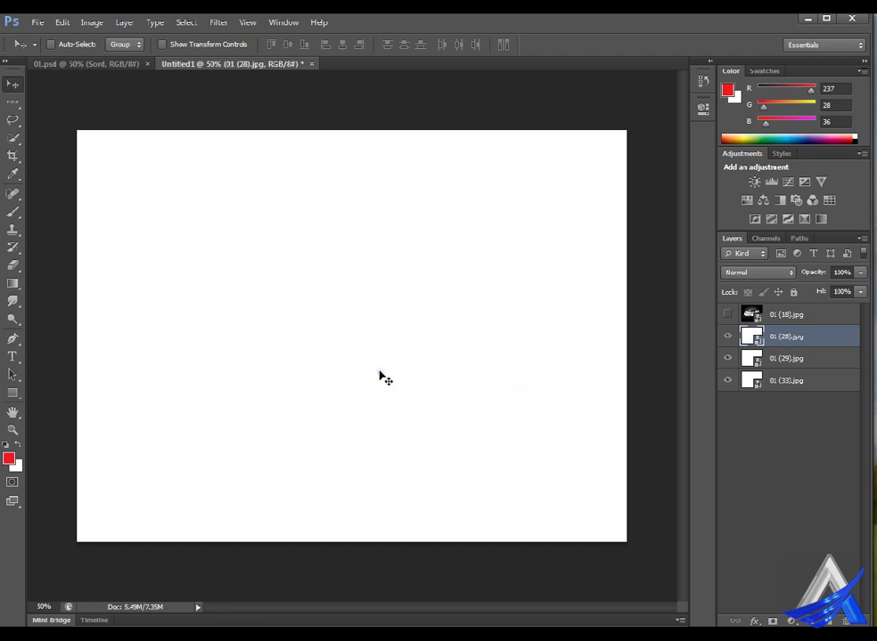
{"action": "left_click_drag", "start_coordinate": [727, 358], "coordinate": [759, 385]}
{"action": "left_click", "coordinate": [829, 337]}
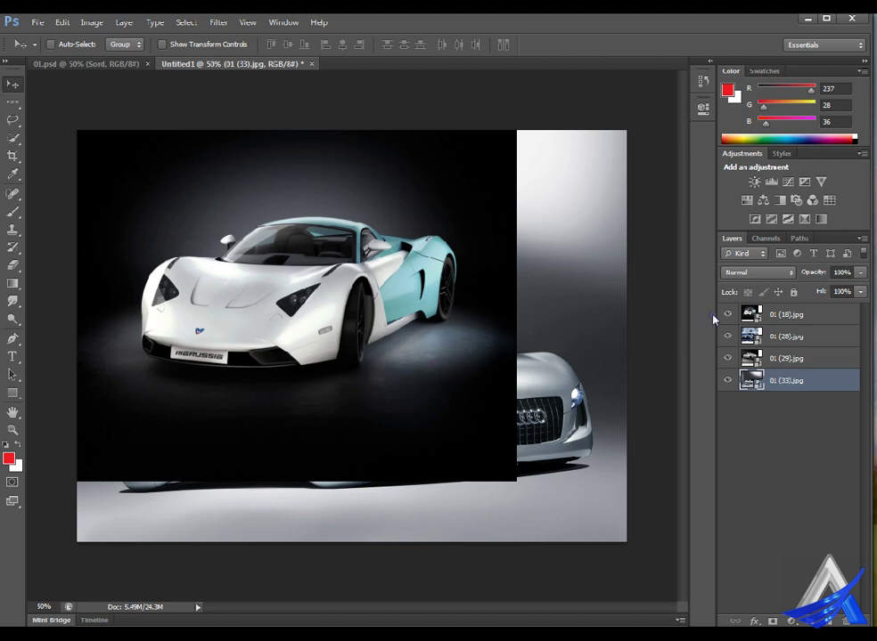
Stretch the 01 (18) Marussia photo wider and taller to fill the canvas, then hide it.
{"action": "left_click", "coordinate": [816, 316]}
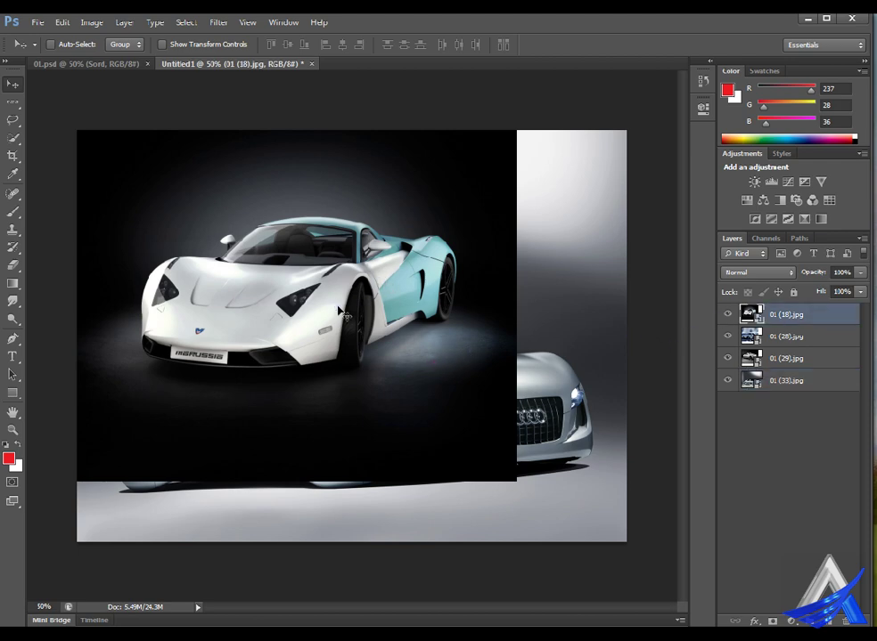
{"action": "key", "text": "ctrl+t"}
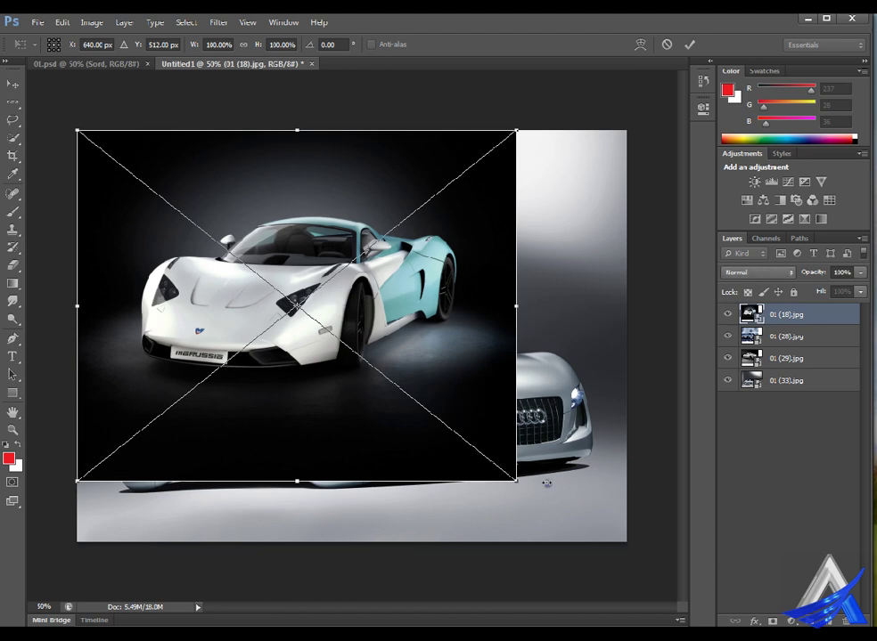
{"action": "left_click_drag", "start_coordinate": [535, 309], "coordinate": [650, 307]}
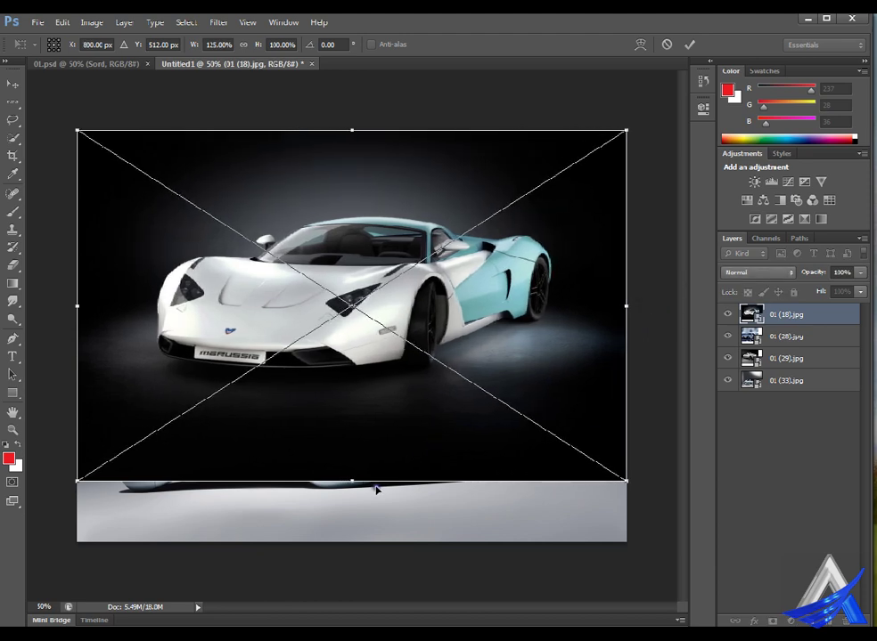
{"action": "left_click_drag", "start_coordinate": [369, 486], "coordinate": [376, 552]}
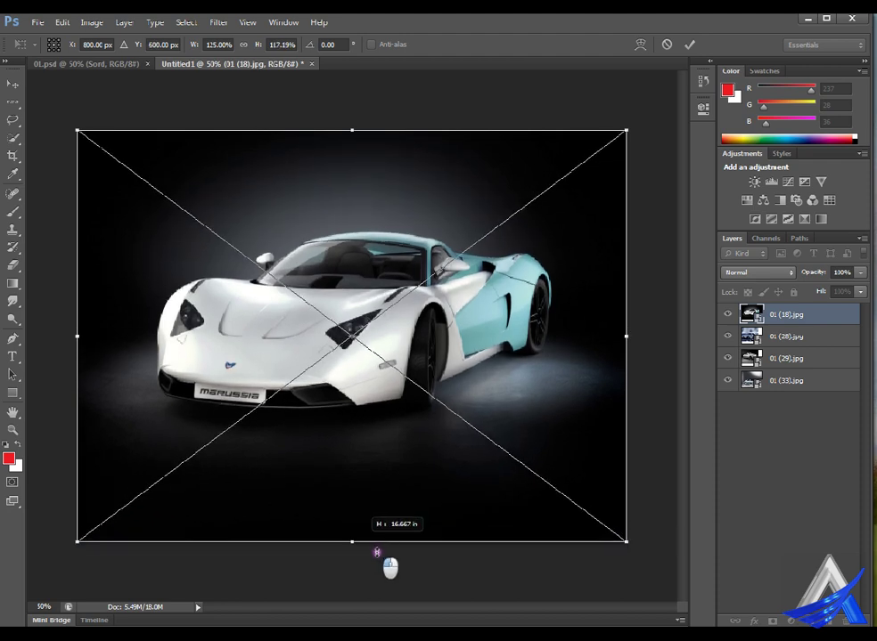
{"action": "key", "text": "Return"}
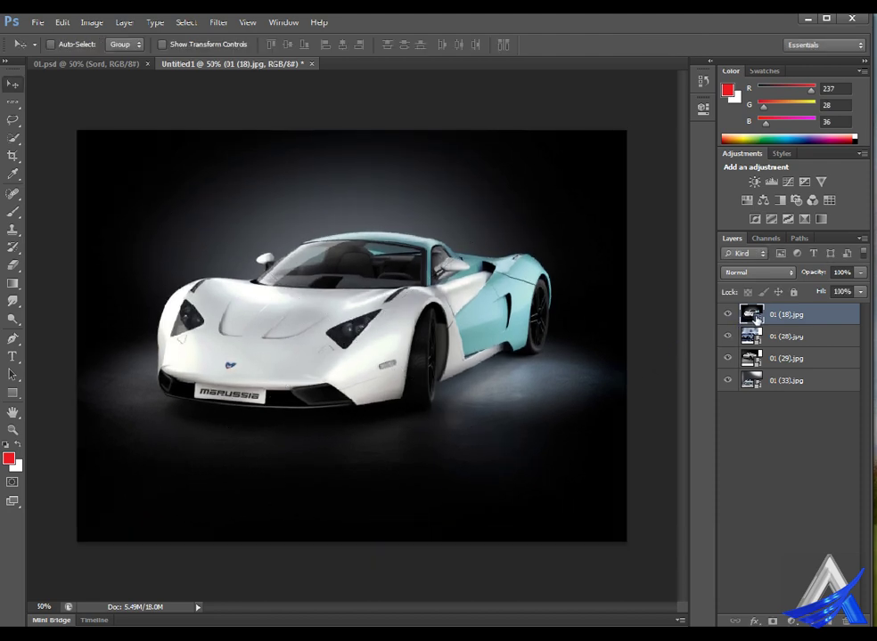
{"action": "left_click", "coordinate": [727, 314]}
{"action": "left_click", "coordinate": [727, 336]}
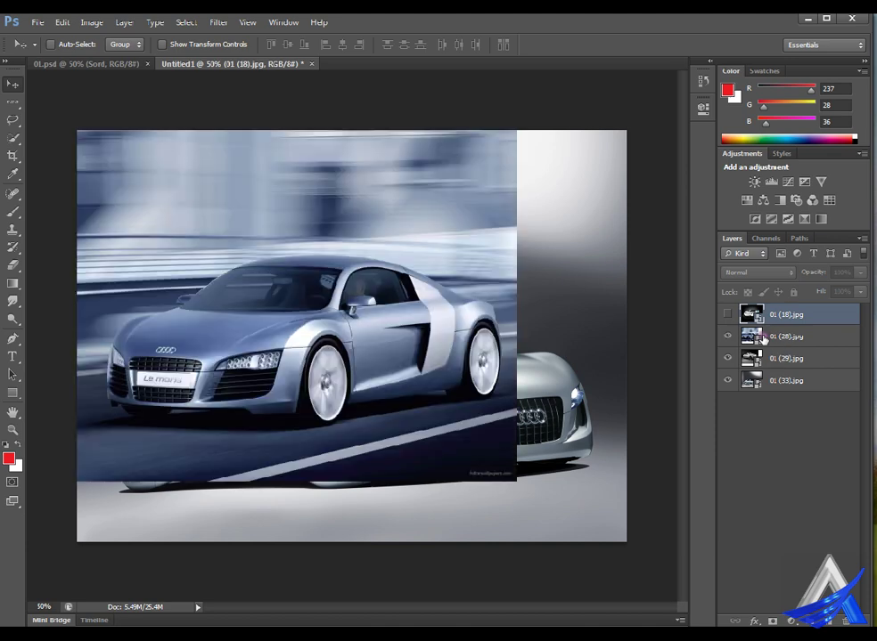
Enlarge the 01 (28) blue Audi photo to fill the canvas, then hide it.
{"action": "left_click", "coordinate": [828, 338]}
{"action": "key", "text": "ctrl+t"}
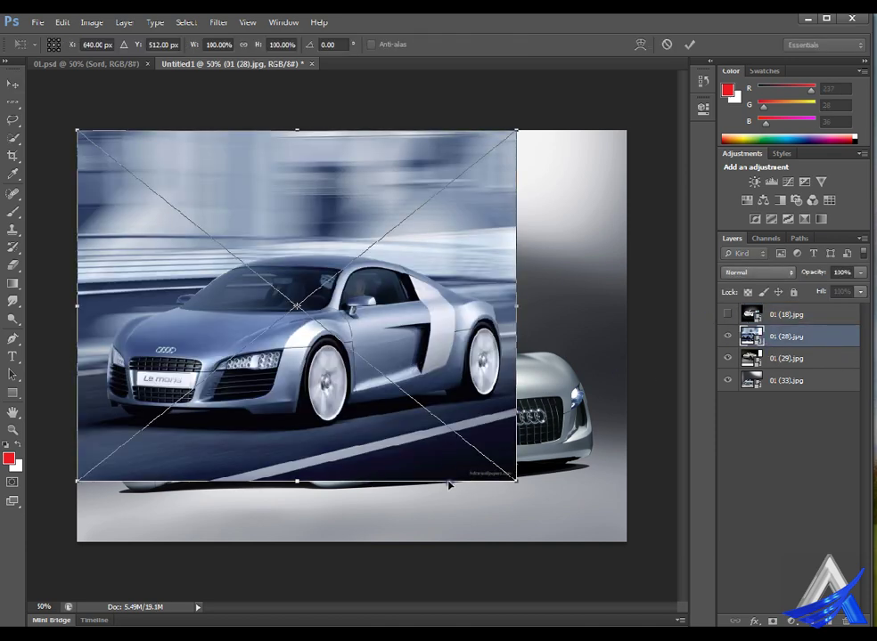
{"action": "left_click_drag", "start_coordinate": [516, 482], "coordinate": [653, 551]}
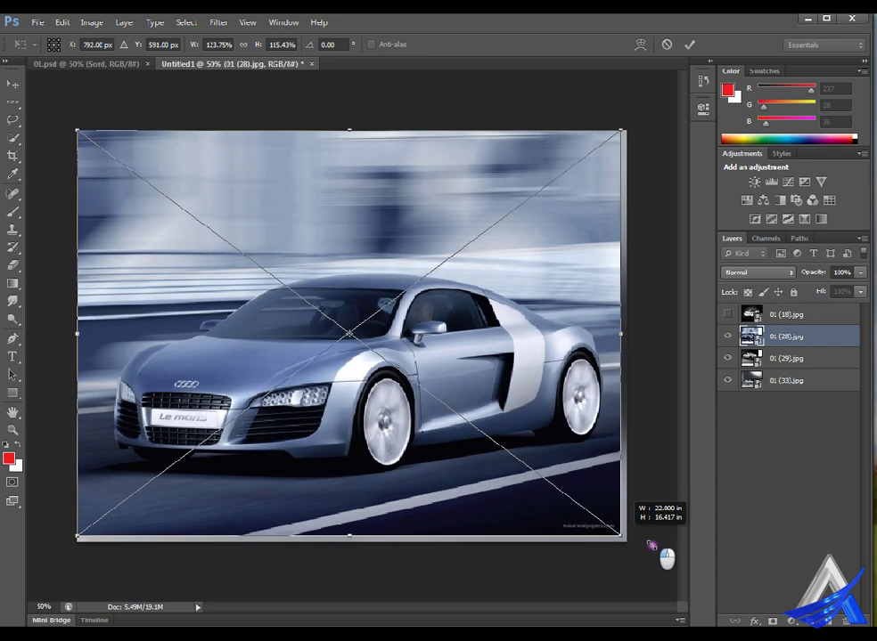
{"action": "key", "text": "Return"}
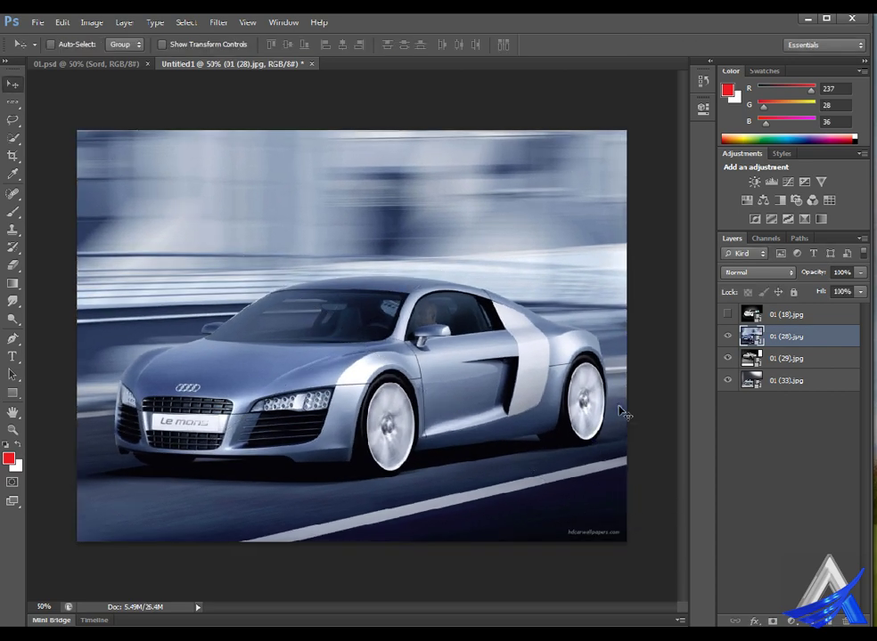
{"action": "left_click", "coordinate": [727, 336]}
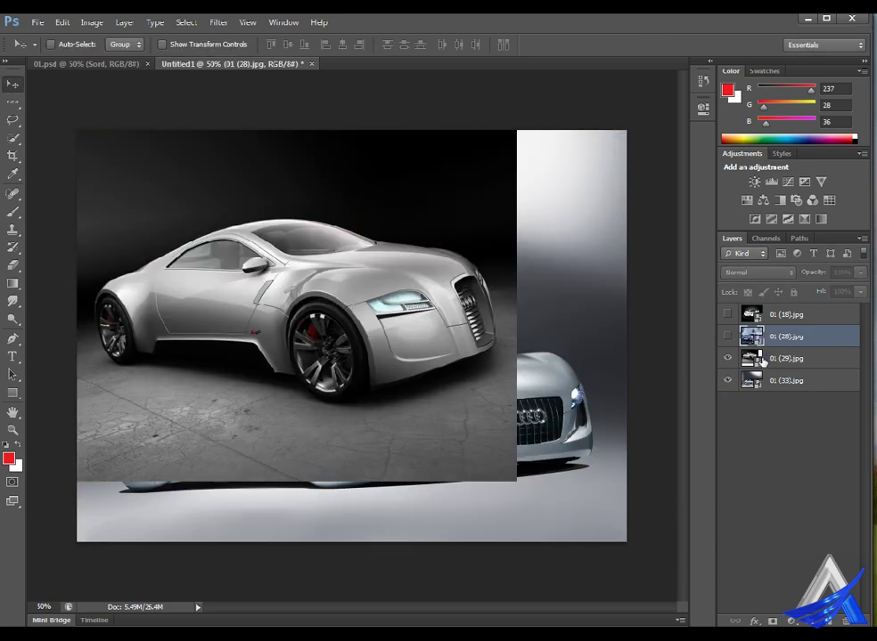
Enlarge the 01 (29) silver Audi photo to fill the canvas and show all car layers again.
{"action": "left_click", "coordinate": [831, 365]}
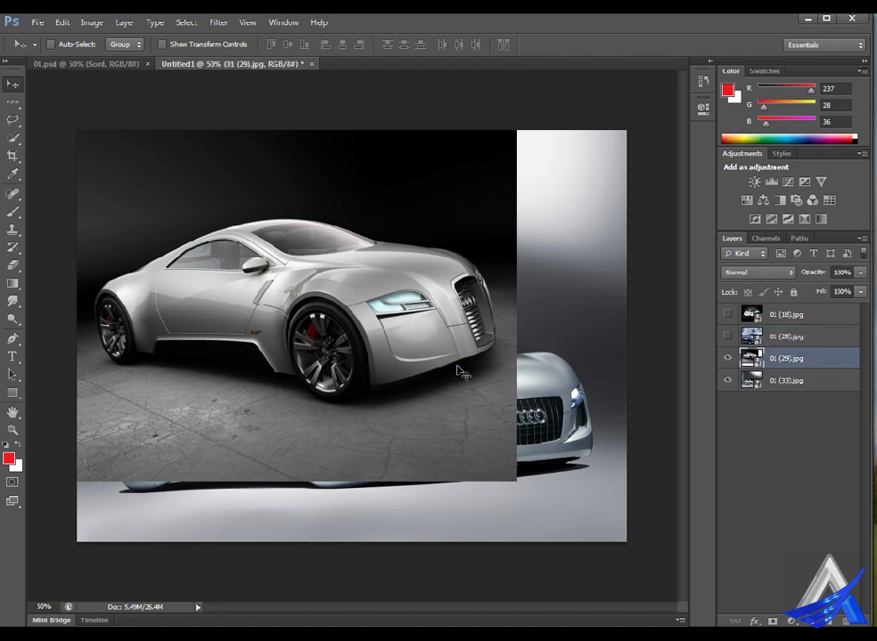
{"action": "key", "text": "ctrl+t"}
{"action": "left_click_drag", "start_coordinate": [535, 495], "coordinate": [652, 550]}
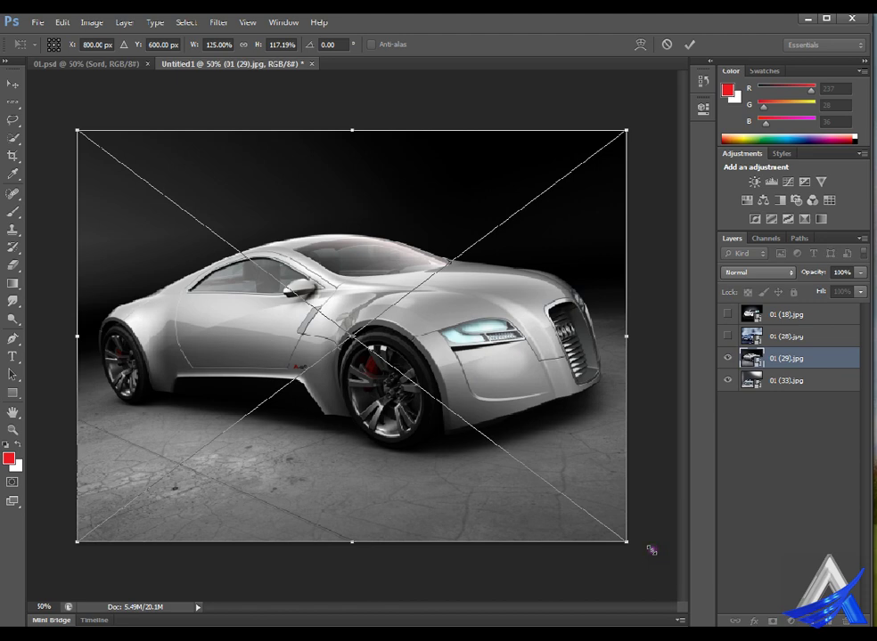
{"action": "key", "text": "Return"}
{"action": "left_click", "coordinate": [727, 358]}
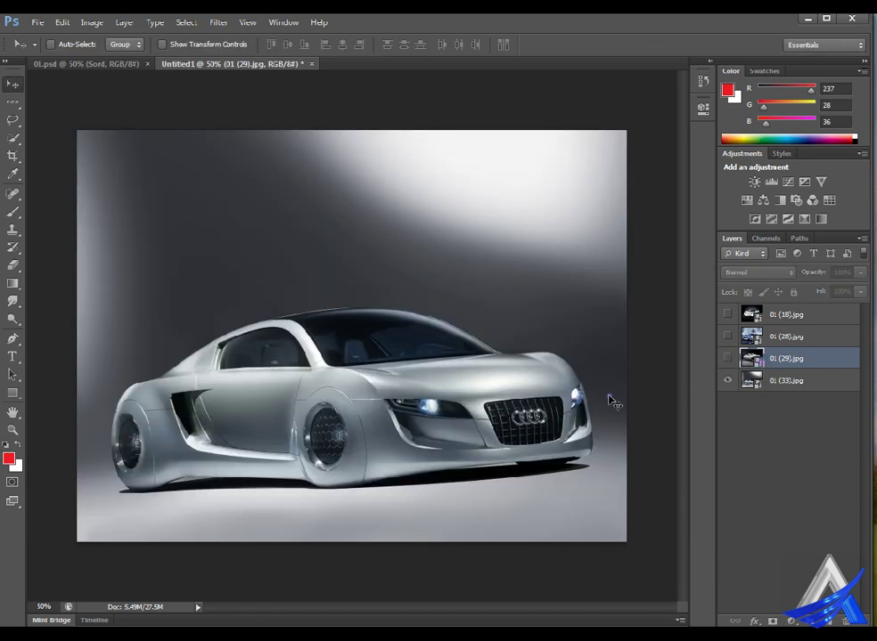
{"action": "left_click", "coordinate": [727, 358]}
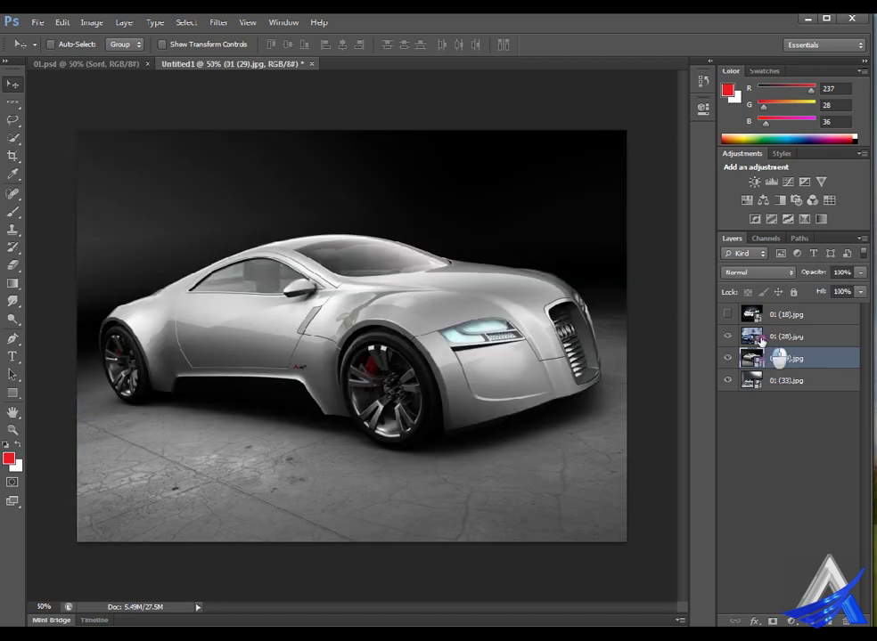
{"action": "left_click", "coordinate": [727, 336]}
{"action": "left_click", "coordinate": [727, 314]}
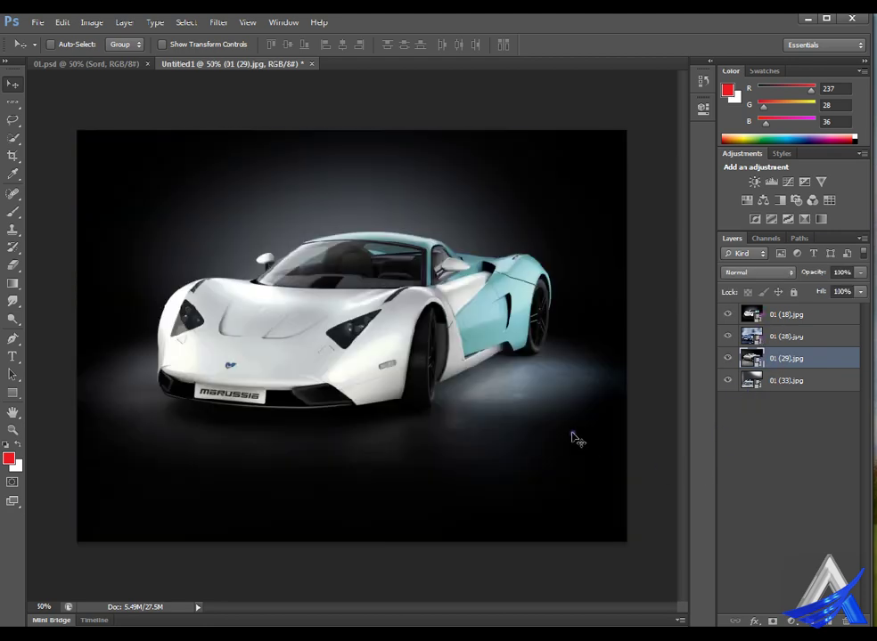
Tile both documents vertically and drag the four car layers from Untitled1 into 01.psd.
{"action": "left_click", "coordinate": [297, 22]}
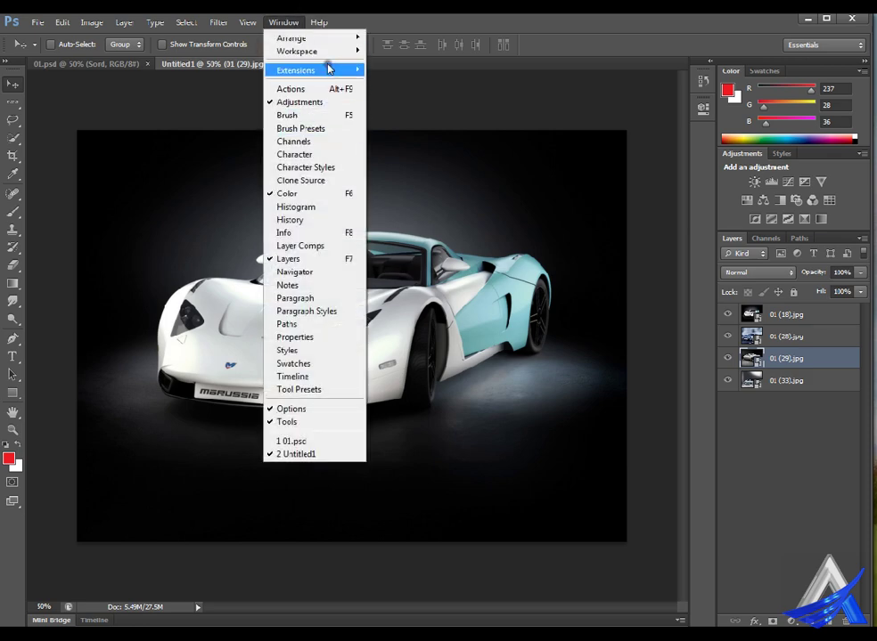
{"action": "mouse_move", "coordinate": [291, 39]}
{"action": "left_click", "coordinate": [411, 36]}
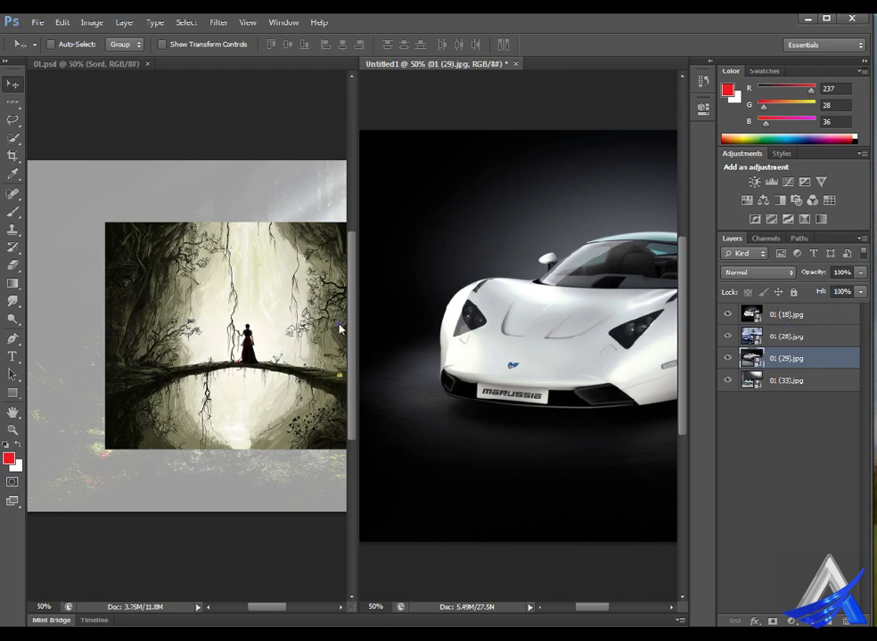
{"action": "left_click", "coordinate": [833, 315]}
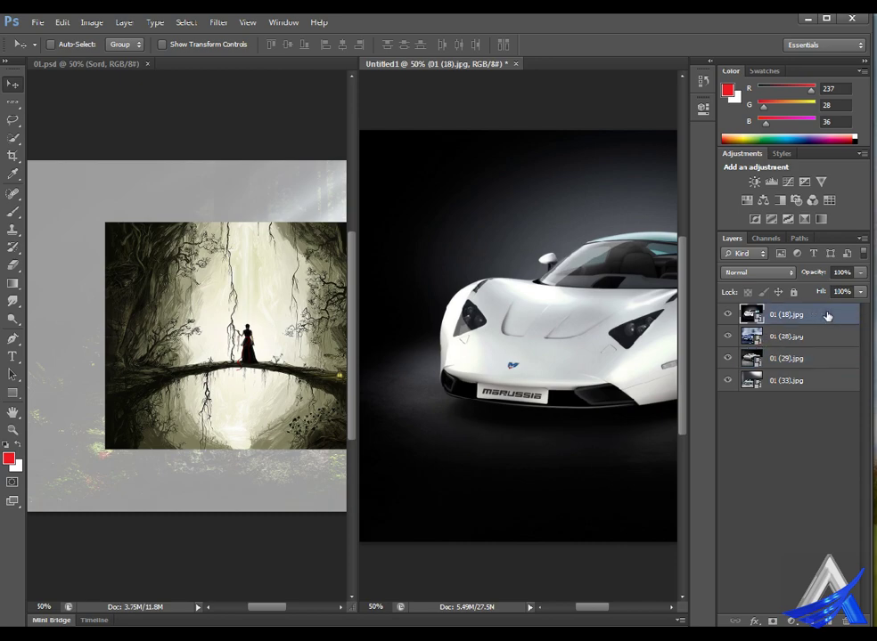
{"action": "left_click", "coordinate": [832, 386], "text": "shift"}
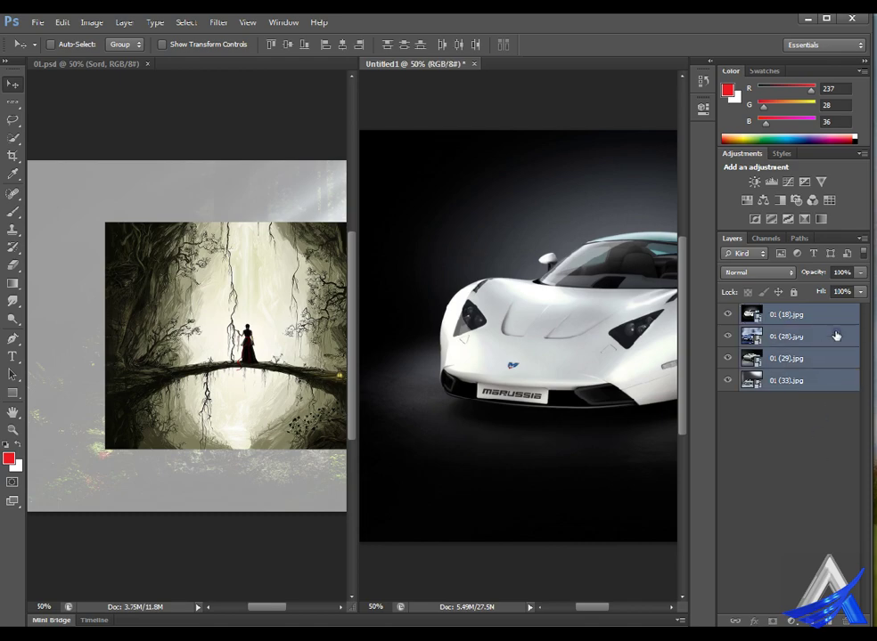
{"action": "mouse_move", "coordinate": [837, 329]}
{"action": "left_mouse_down"}
{"action": "mouse_move", "coordinate": [293, 356]}
{"action": "mouse_move", "coordinate": [234, 326]}
{"action": "left_mouse_up"}
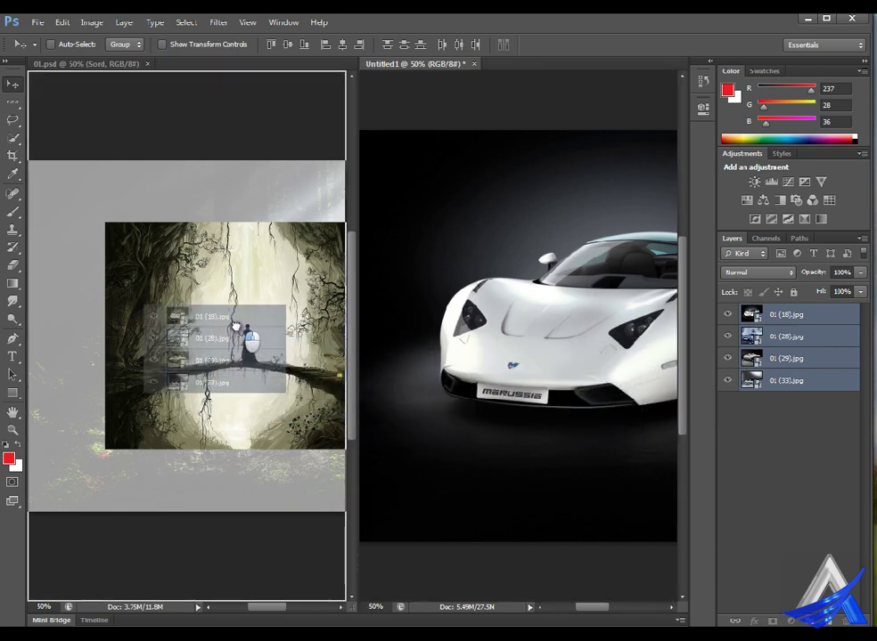
{"action": "left_click_drag", "start_coordinate": [234, 326], "coordinate": [229, 316]}
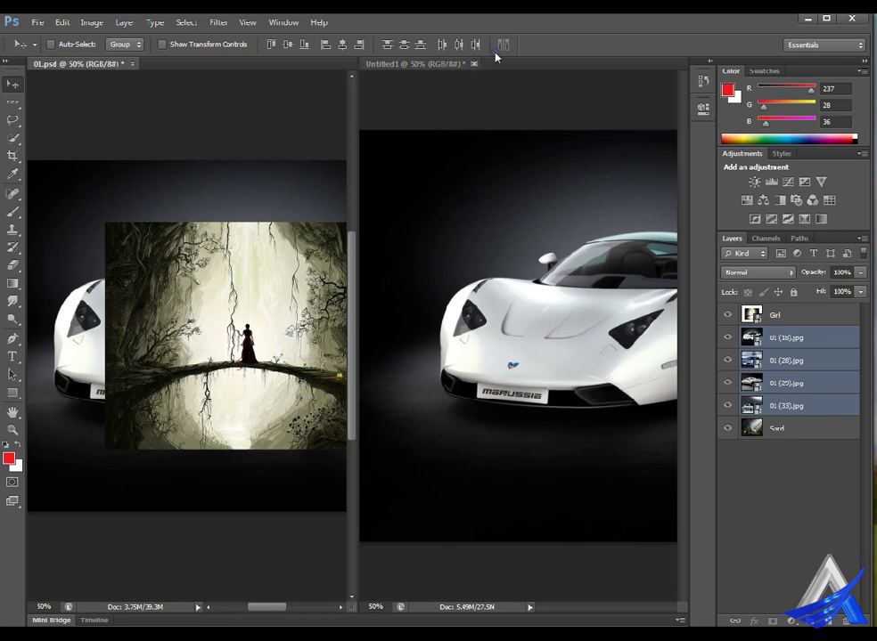
Close Untitled1 without saving, move Girl below the car layers, and select all four cars.
{"action": "left_click", "coordinate": [469, 256]}
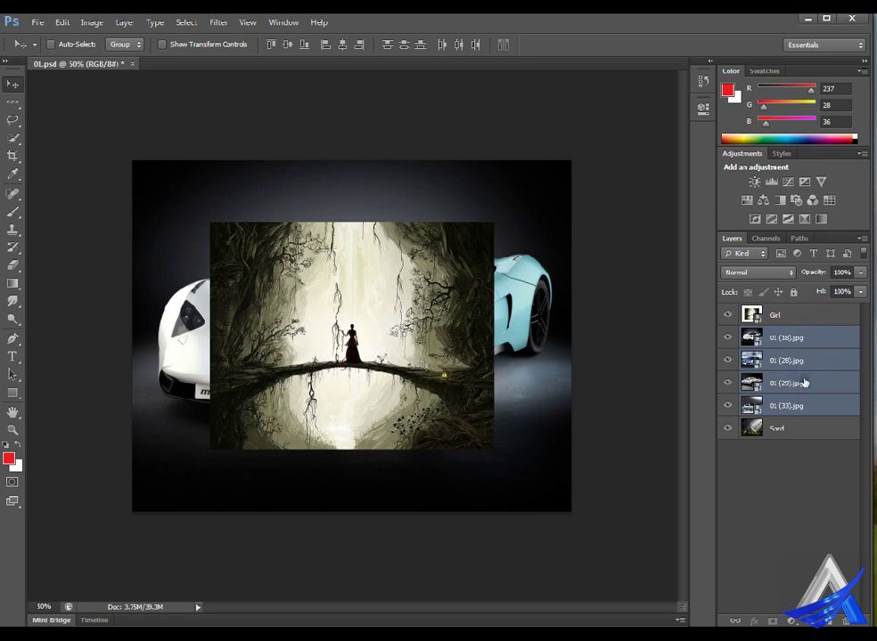
{"action": "left_click_drag", "start_coordinate": [812, 317], "coordinate": [805, 416]}
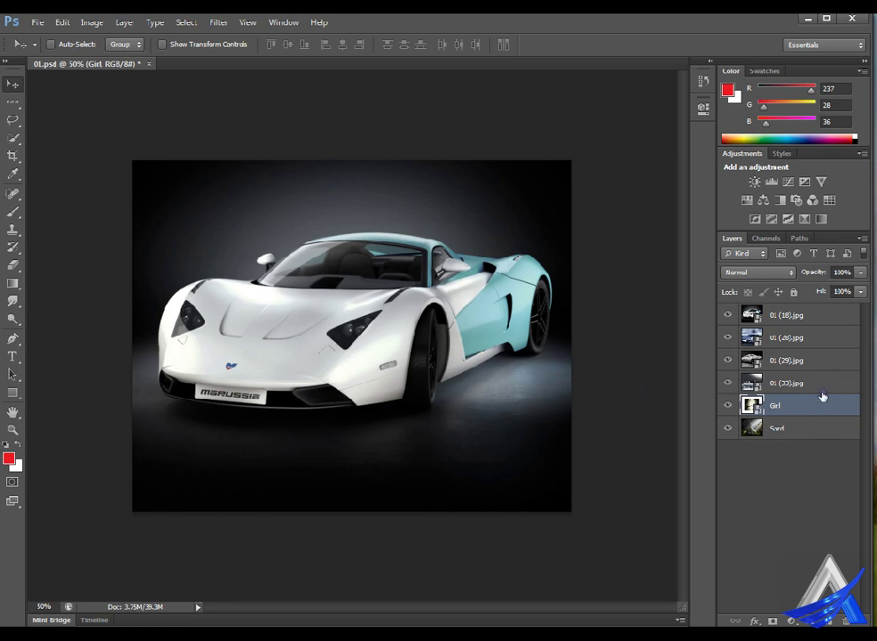
{"action": "left_click", "coordinate": [834, 318]}
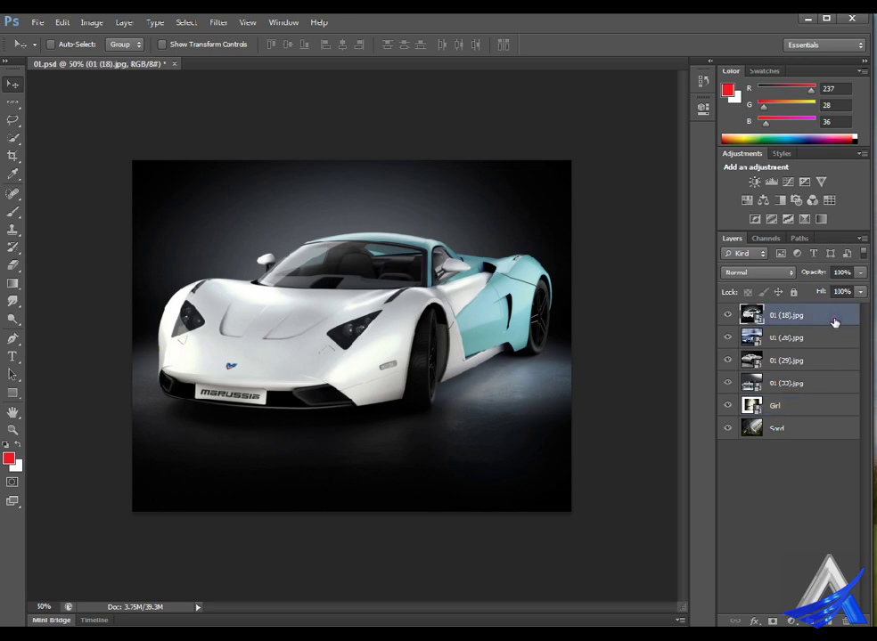
{"action": "left_click", "coordinate": [835, 384], "text": "shift"}
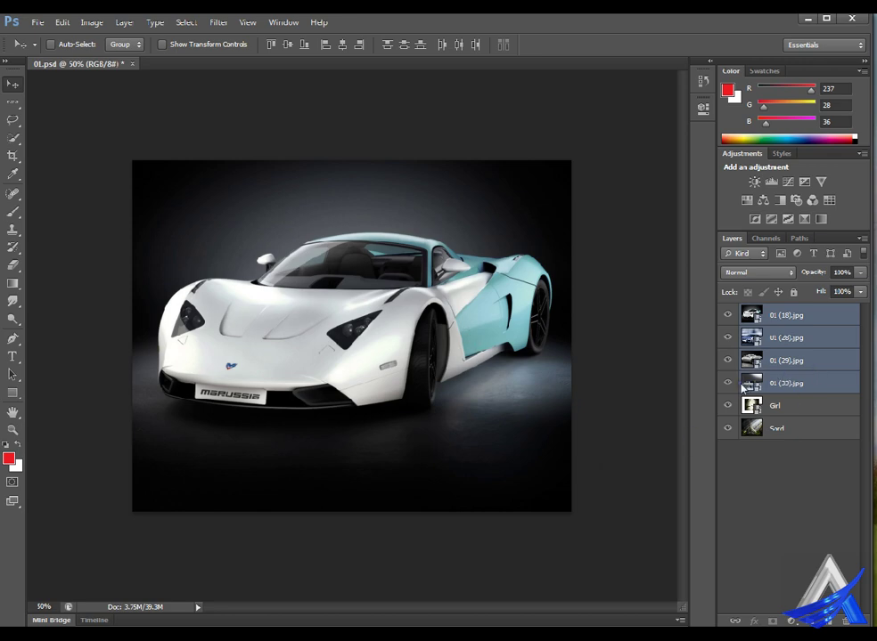
Scale the four car layers together to about 26% and centre them over the forest scene.
{"action": "key", "text": "ctrl+t"}
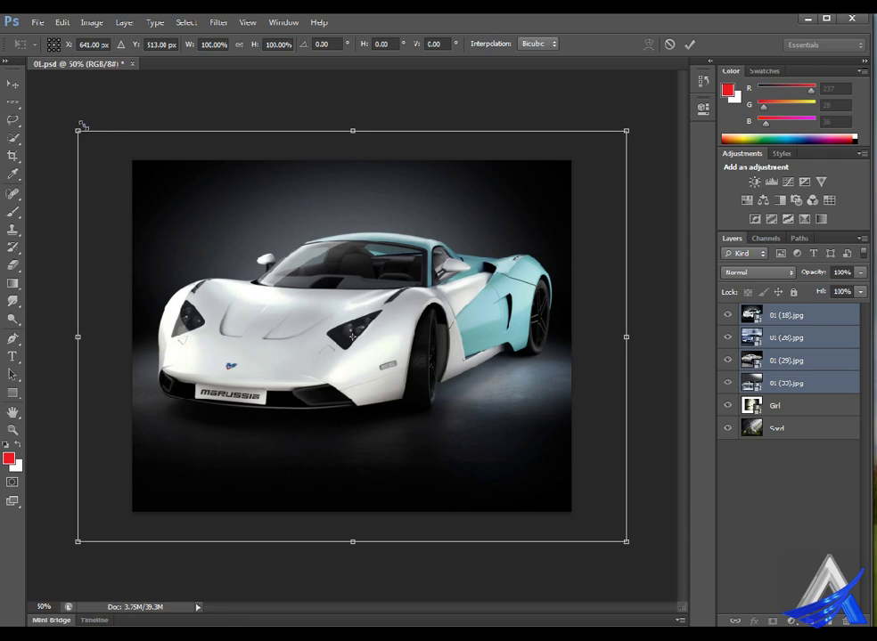
{"action": "left_click_drag", "start_coordinate": [79, 130], "coordinate": [231, 223]}
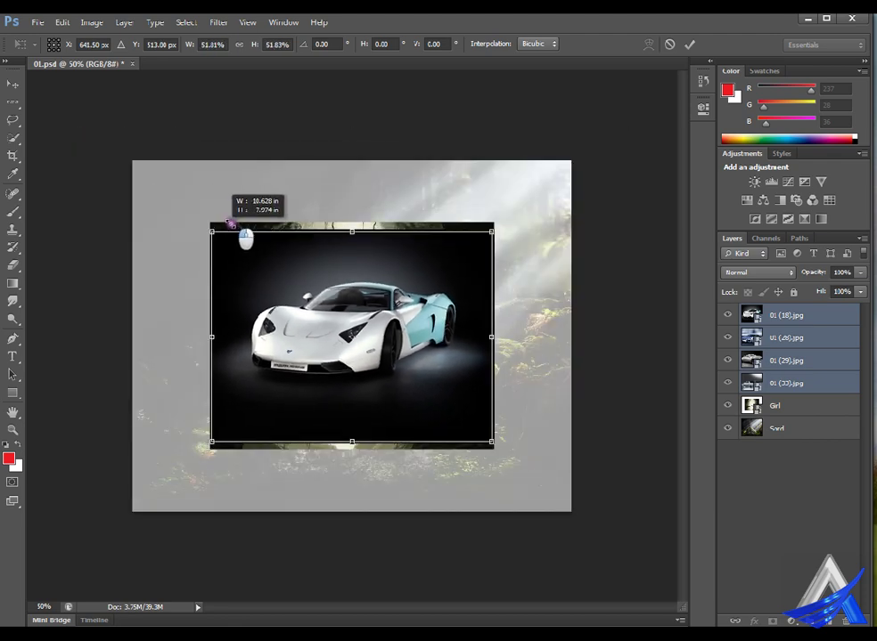
{"action": "left_click_drag", "start_coordinate": [230, 222], "coordinate": [302, 278]}
{"action": "left_click_drag", "start_coordinate": [423, 390], "coordinate": [626, 542]}
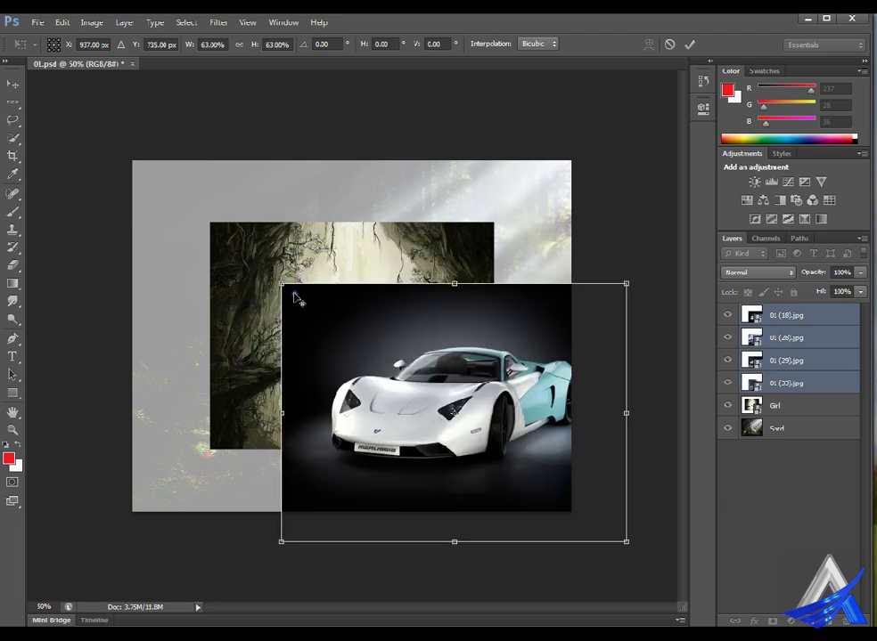
{"action": "left_click_drag", "start_coordinate": [284, 285], "coordinate": [383, 360]}
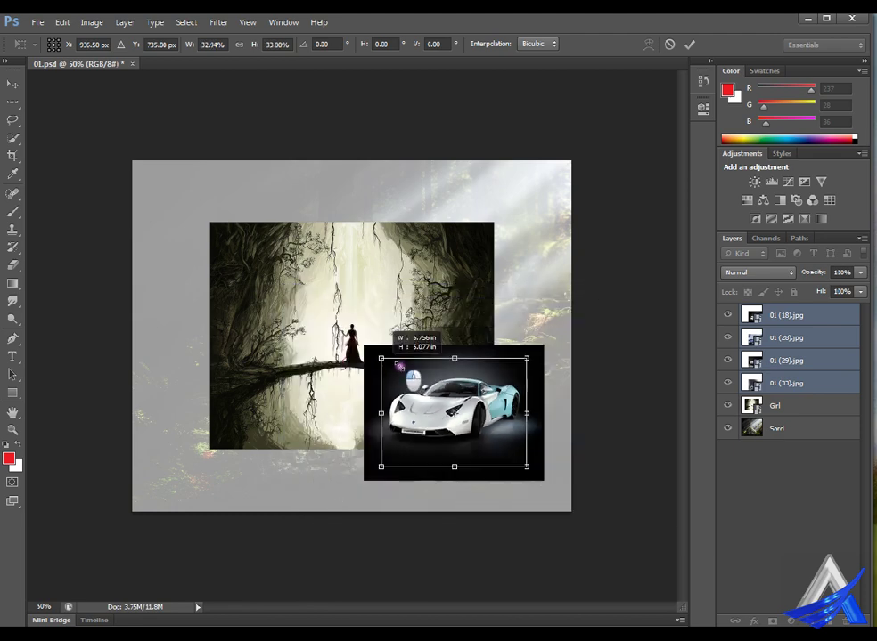
{"action": "left_click_drag", "start_coordinate": [468, 397], "coordinate": [390, 301]}
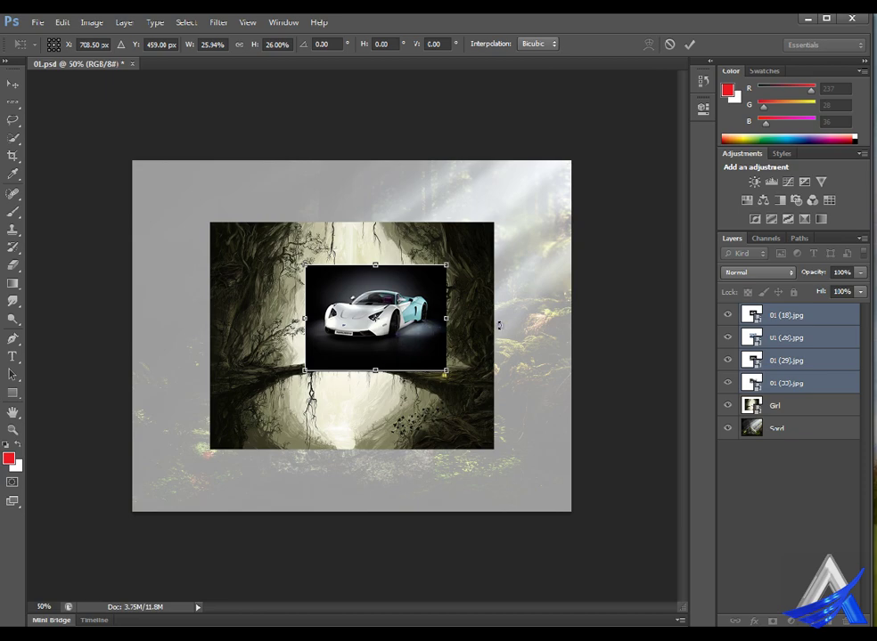
{"action": "key", "text": "Return"}
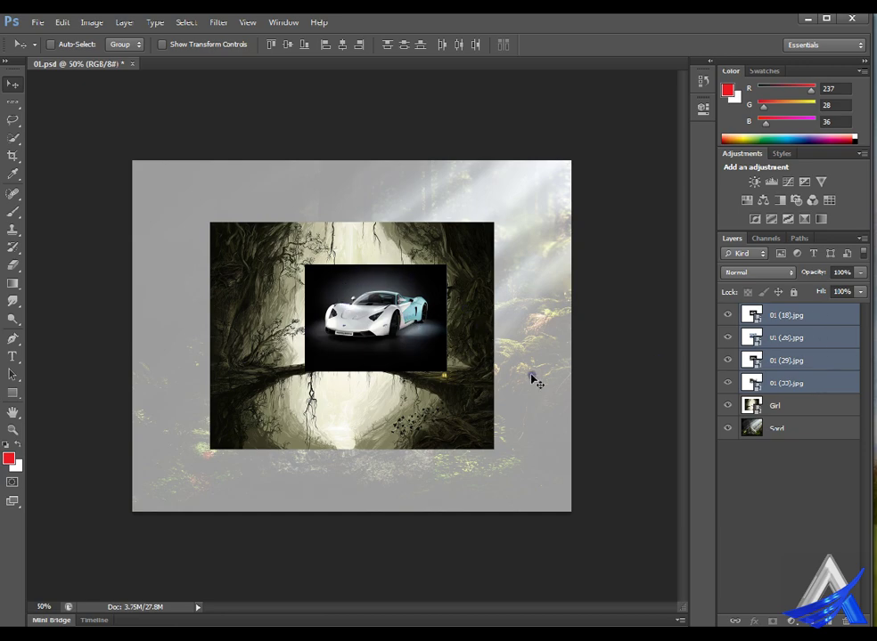
Hide the car layers one by one to preview each, then show all four again.
{"action": "left_click", "coordinate": [727, 315]}
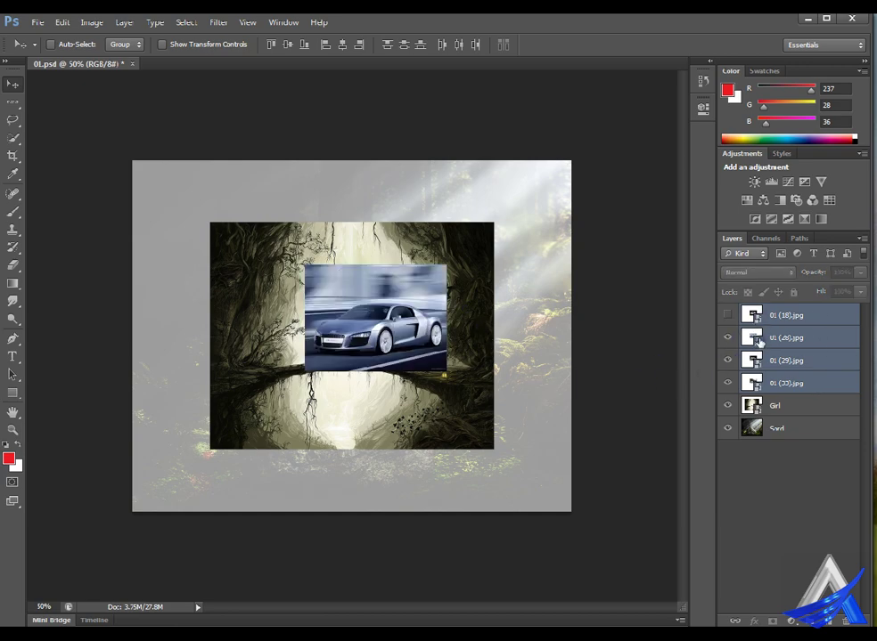
{"action": "left_click", "coordinate": [727, 337]}
{"action": "left_click", "coordinate": [727, 359]}
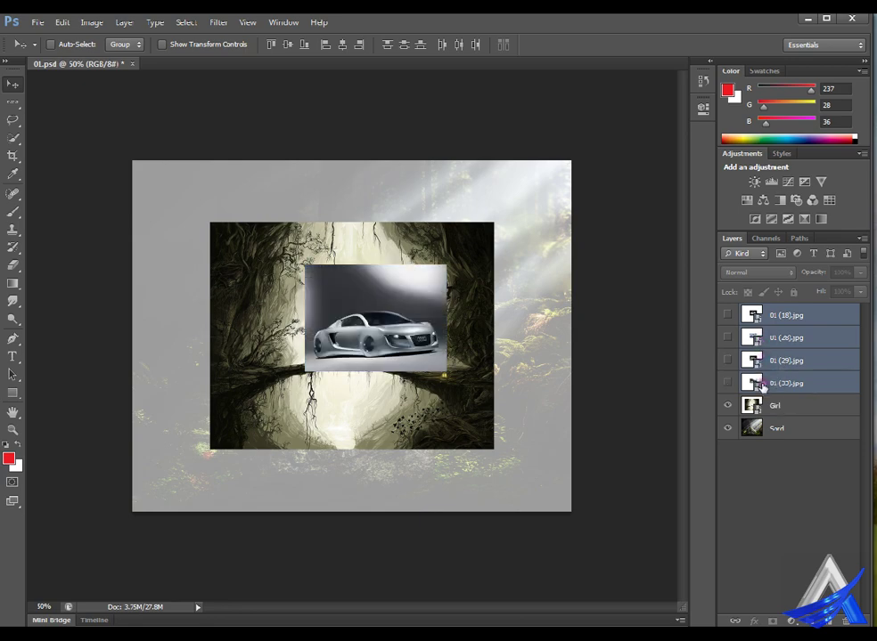
{"action": "left_click", "coordinate": [727, 383]}
{"action": "left_click", "coordinate": [727, 337]}
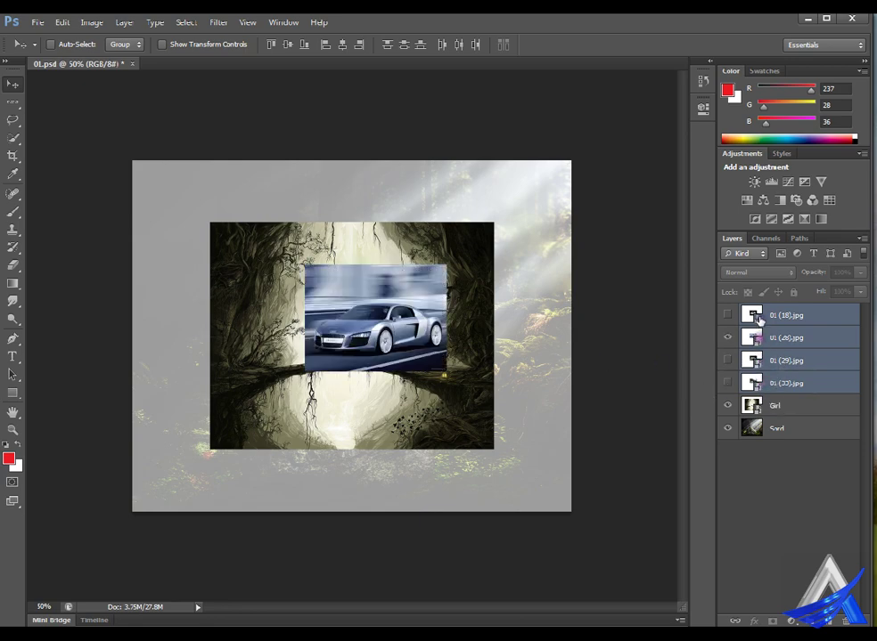
{"action": "left_click_drag", "start_coordinate": [727, 314], "coordinate": [727, 382]}
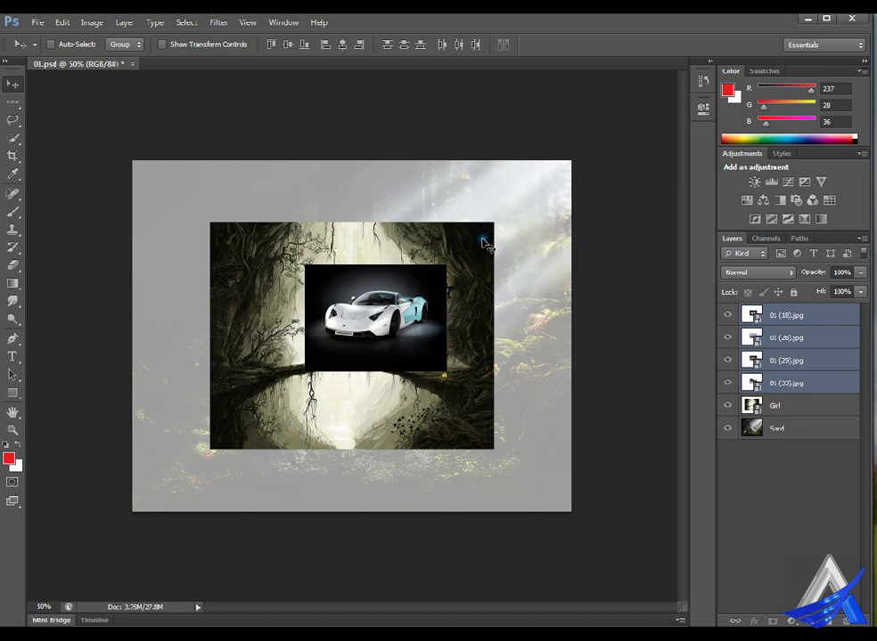
Inspect the layers under canvas spots via right-click menus, then enable the Move tool's Auto-Select.
{"action": "right_click", "coordinate": [482, 243]}
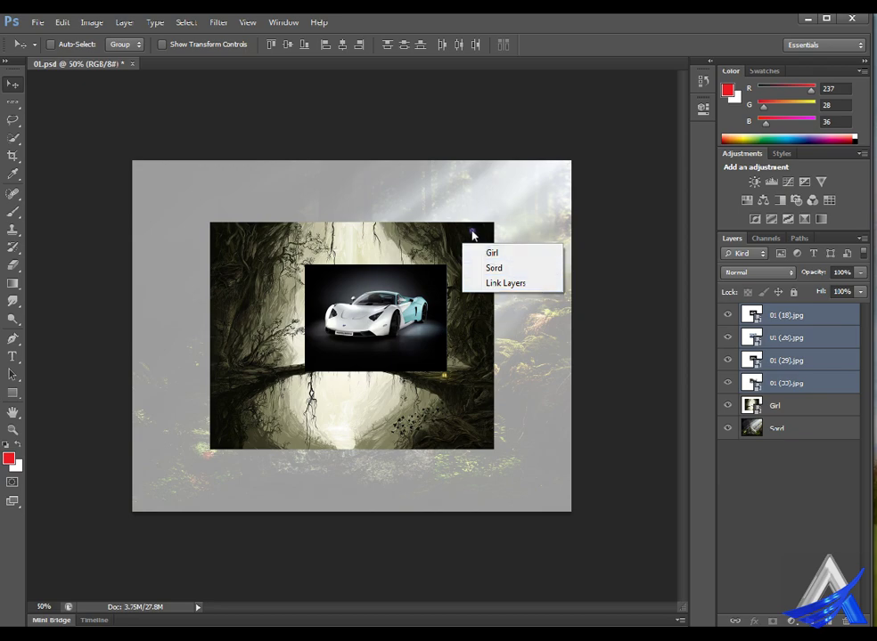
{"action": "left_click", "coordinate": [449, 236]}
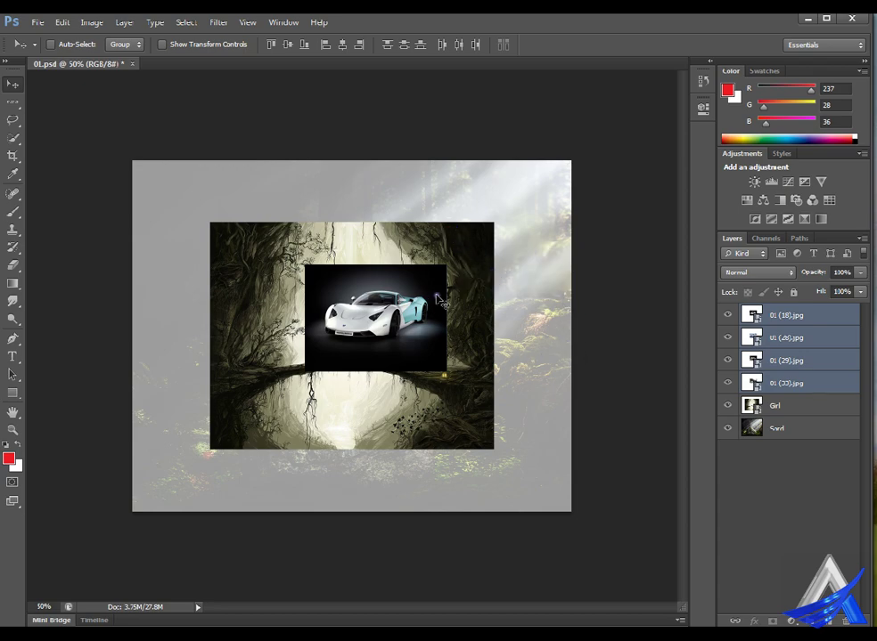
{"action": "right_click", "coordinate": [393, 294]}
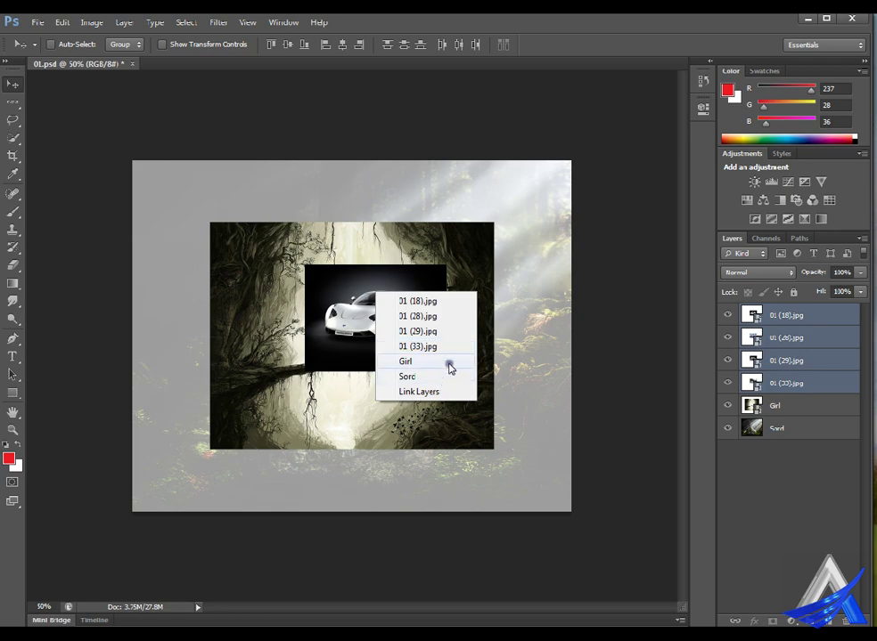
{"action": "left_click", "coordinate": [288, 258]}
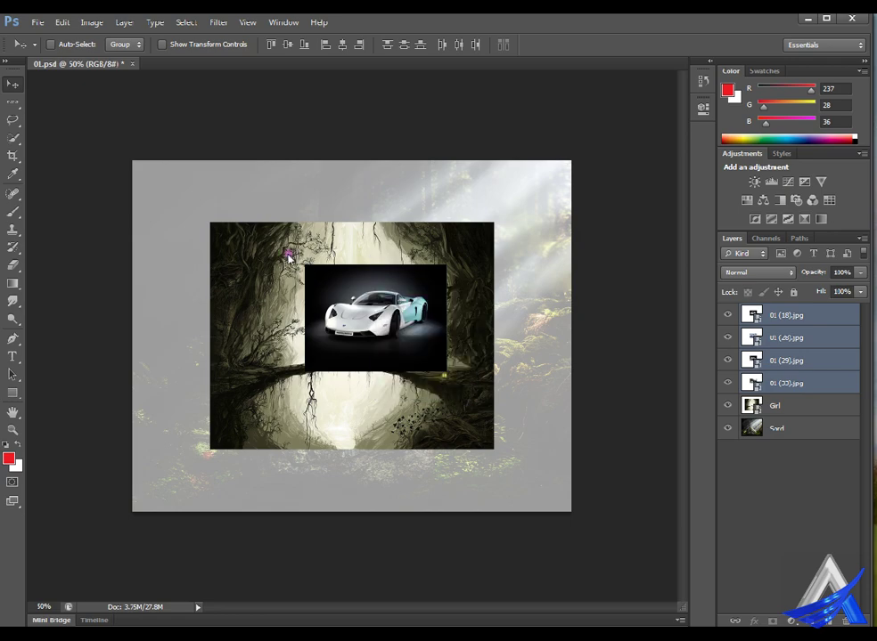
{"action": "left_click", "coordinate": [51, 43]}
Click canvas spots to auto-pick the Girl, Sord and car layers, then turn Auto-Select off.
{"action": "left_click", "coordinate": [396, 346]}
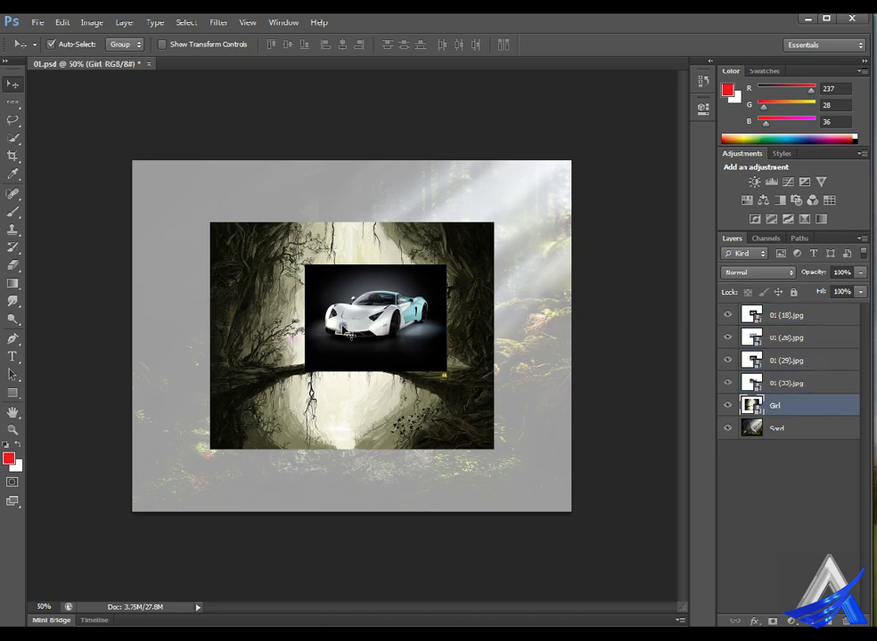
{"action": "left_click", "coordinate": [551, 279]}
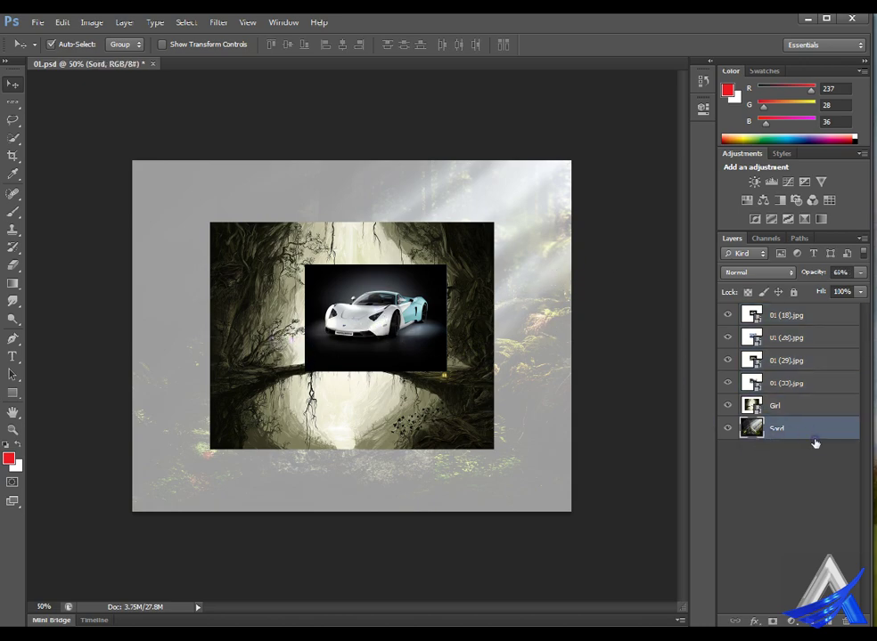
{"action": "left_click", "coordinate": [460, 237]}
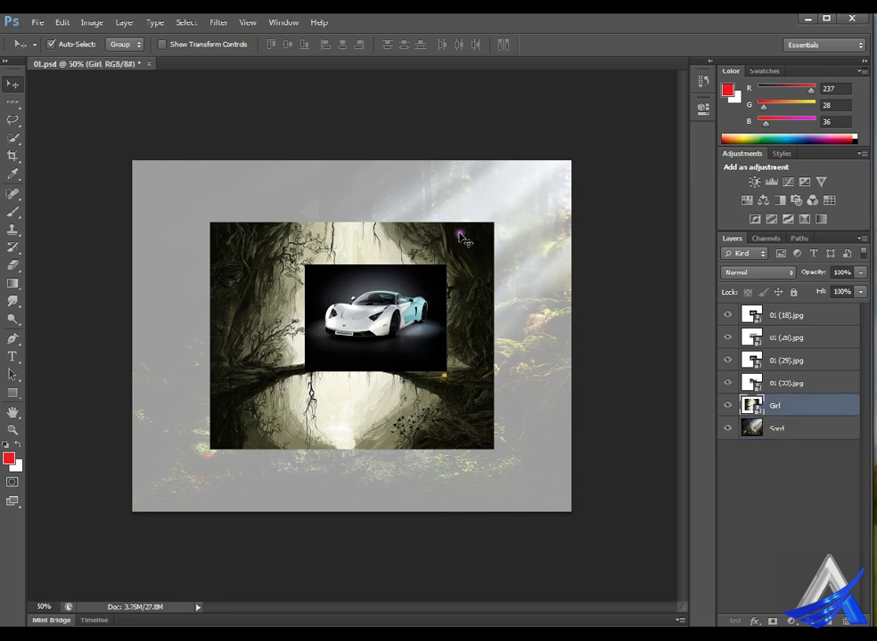
{"action": "left_click", "coordinate": [444, 319]}
{"action": "left_click", "coordinate": [301, 323]}
{"action": "left_click", "coordinate": [51, 44]}
Move the girl-on-bridge image left and slightly up over the forest scene.
{"action": "left_click", "coordinate": [392, 302], "text": "ctrl"}
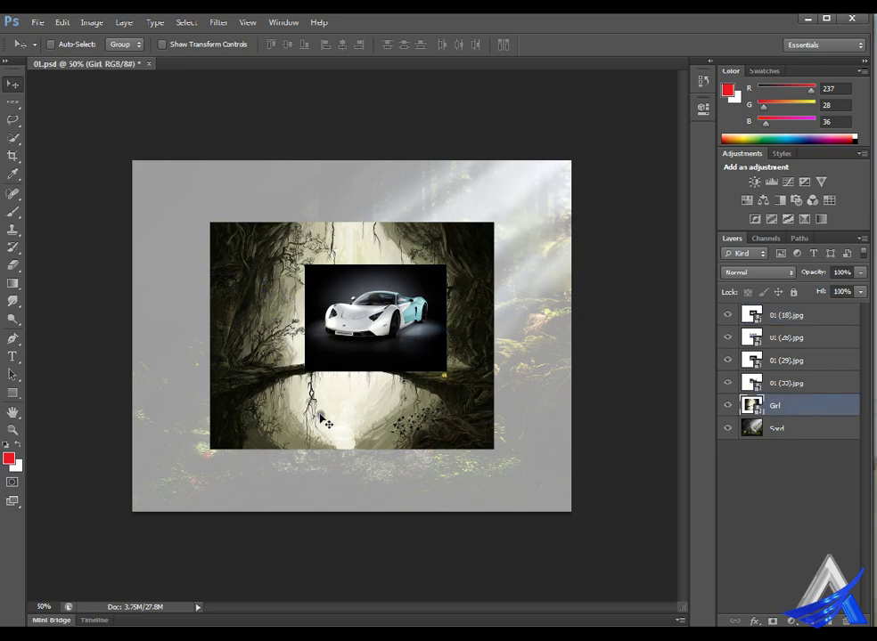
{"action": "left_click_drag", "start_coordinate": [272, 295], "coordinate": [225, 290]}
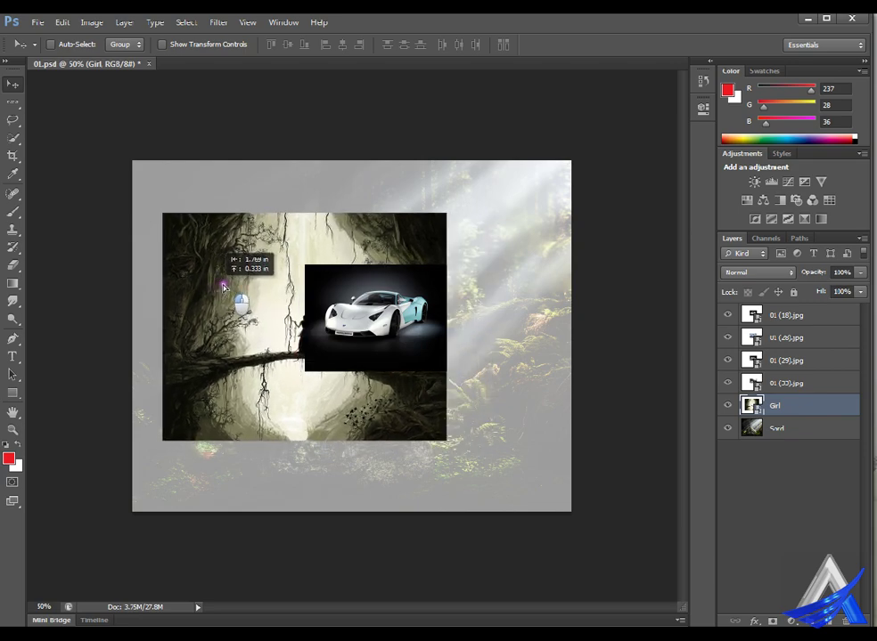
{"action": "left_click_drag", "start_coordinate": [224, 290], "coordinate": [225, 285]}
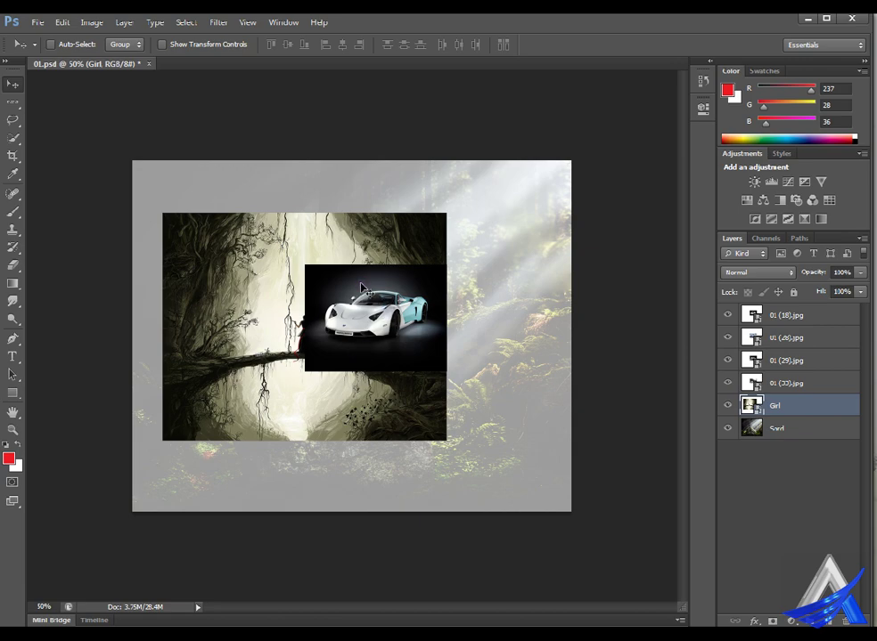
Set the 01 (18) white car back over the other cars and select all four car layers.
{"action": "left_click", "coordinate": [363, 287], "text": "ctrl"}
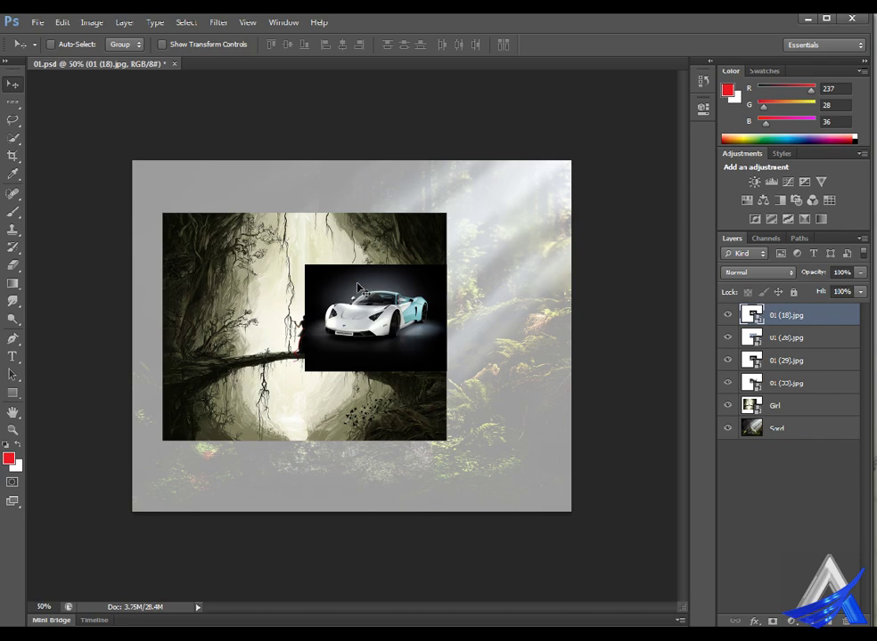
{"action": "mouse_move", "coordinate": [358, 286]}
{"action": "left_mouse_down"}
{"action": "mouse_move", "coordinate": [473, 242]}
{"action": "mouse_move", "coordinate": [374, 282]}
{"action": "left_mouse_up"}
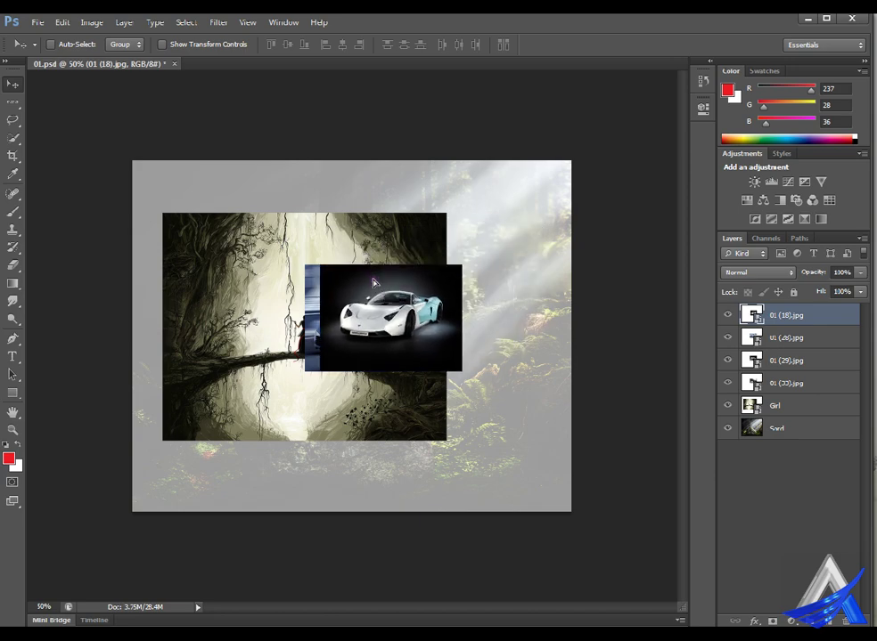
{"action": "key", "text": "shift+Left"}
{"action": "key", "text": "shift+Left"}
{"action": "key", "text": "shift+Left"}
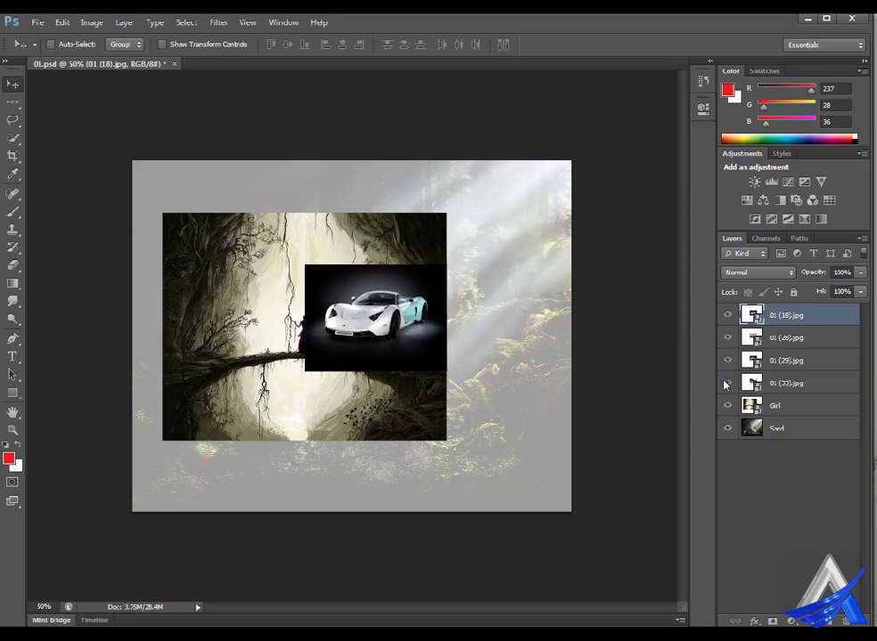
{"action": "left_click", "coordinate": [829, 391], "text": "shift"}
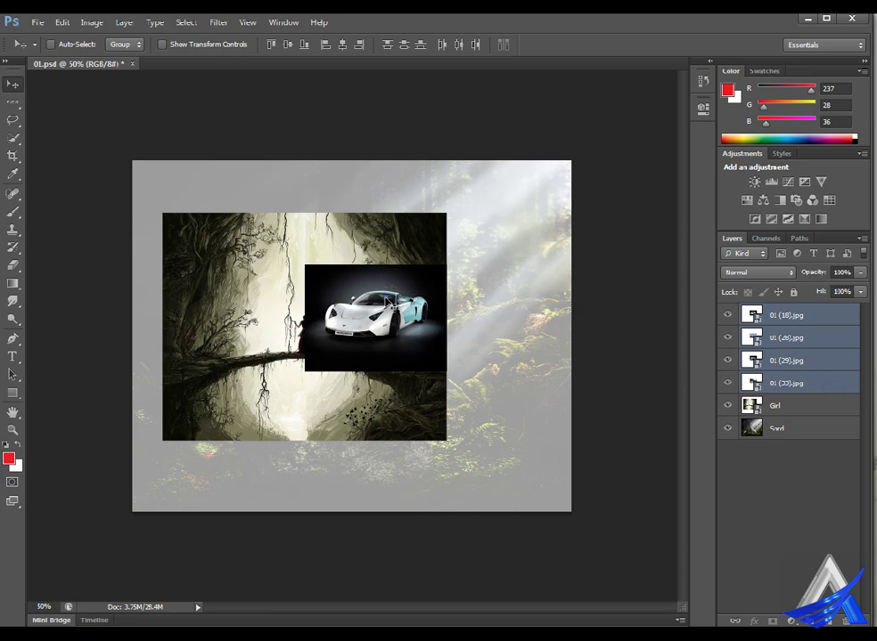
Scale the four car photos to about 76% by 81%, right of the bridge picture.
{"action": "key", "text": "ctrl+t"}
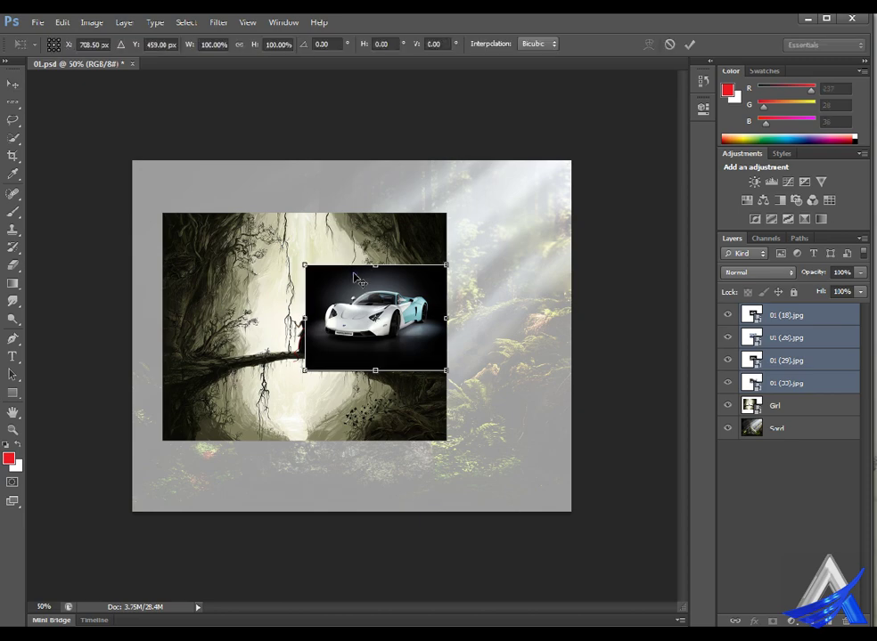
{"action": "left_click_drag", "start_coordinate": [322, 265], "coordinate": [356, 286]}
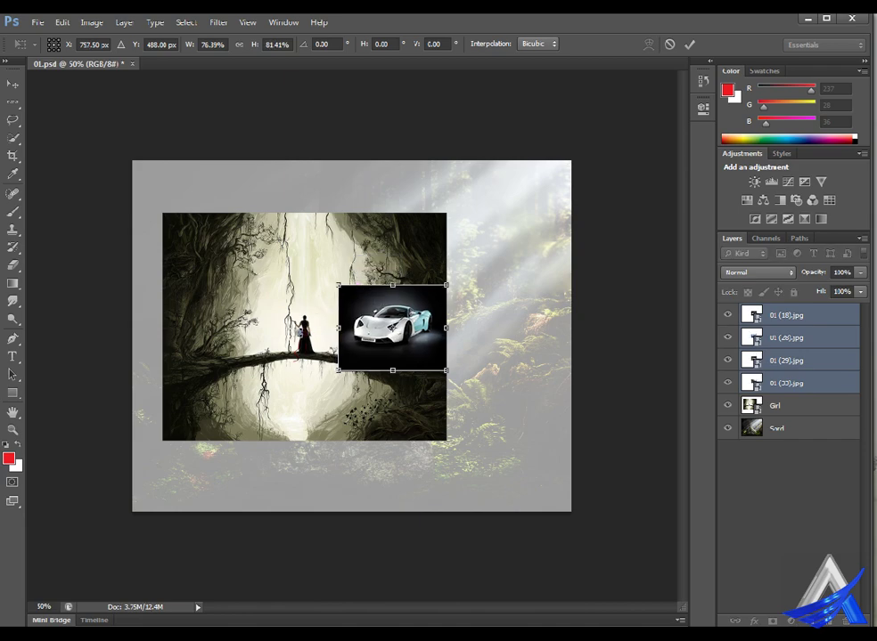
{"action": "key", "text": "Return"}
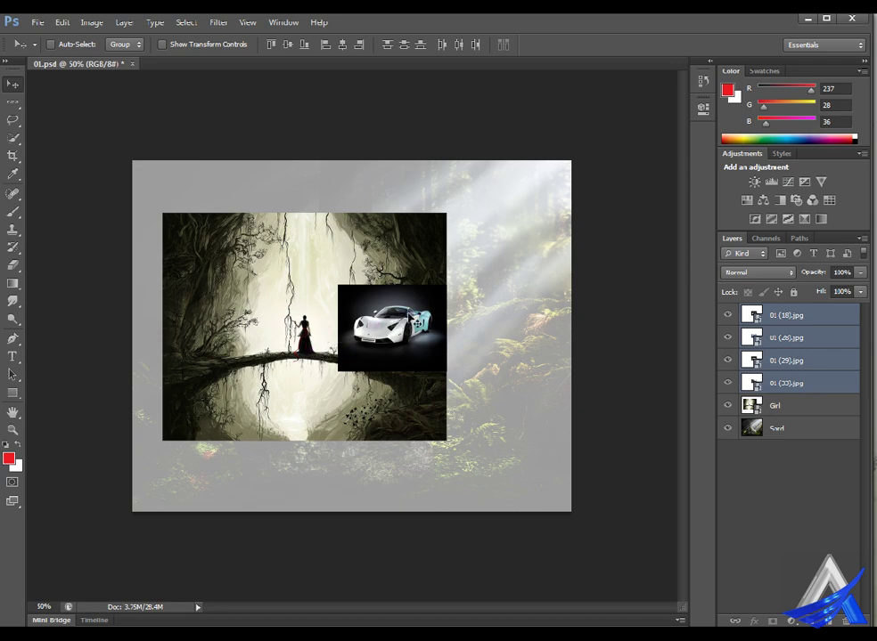
{"action": "left_click", "coordinate": [309, 303], "text": "ctrl"}
Move the white car photo (01 (18).jpg) into the top-right corner of the canvas.
{"action": "left_click", "coordinate": [397, 314], "text": "ctrl"}
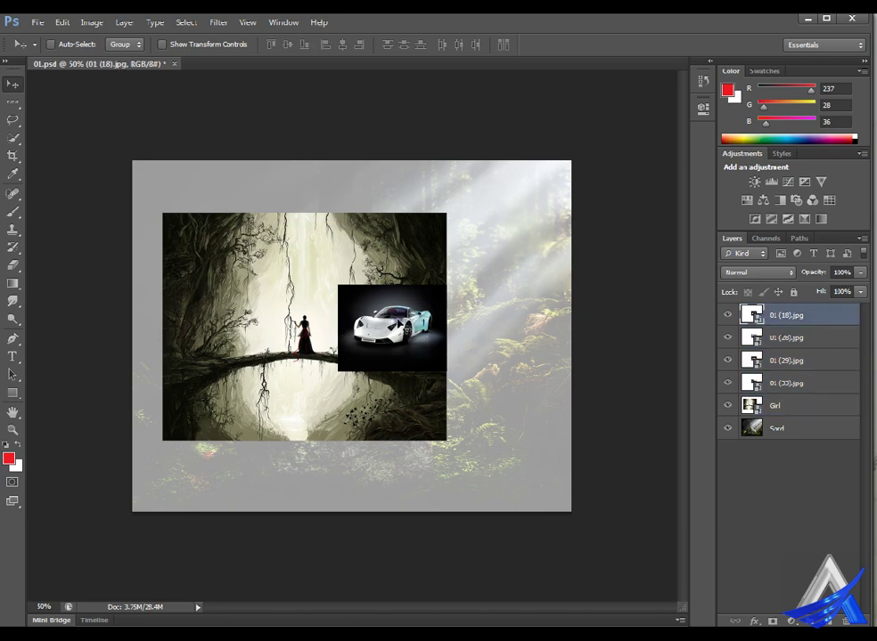
{"action": "left_click_drag", "start_coordinate": [398, 321], "coordinate": [521, 250]}
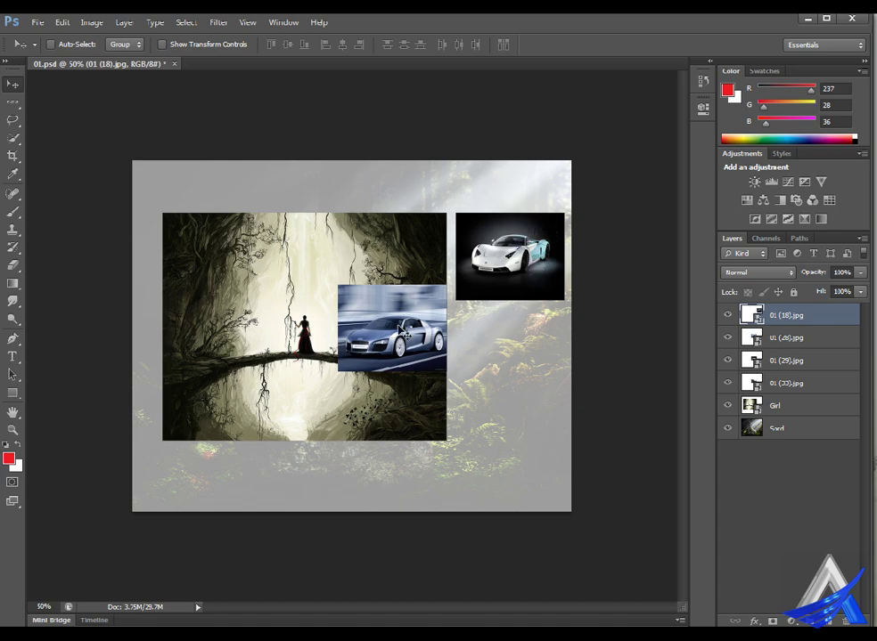
{"action": "left_click_drag", "start_coordinate": [399, 329], "coordinate": [411, 333]}
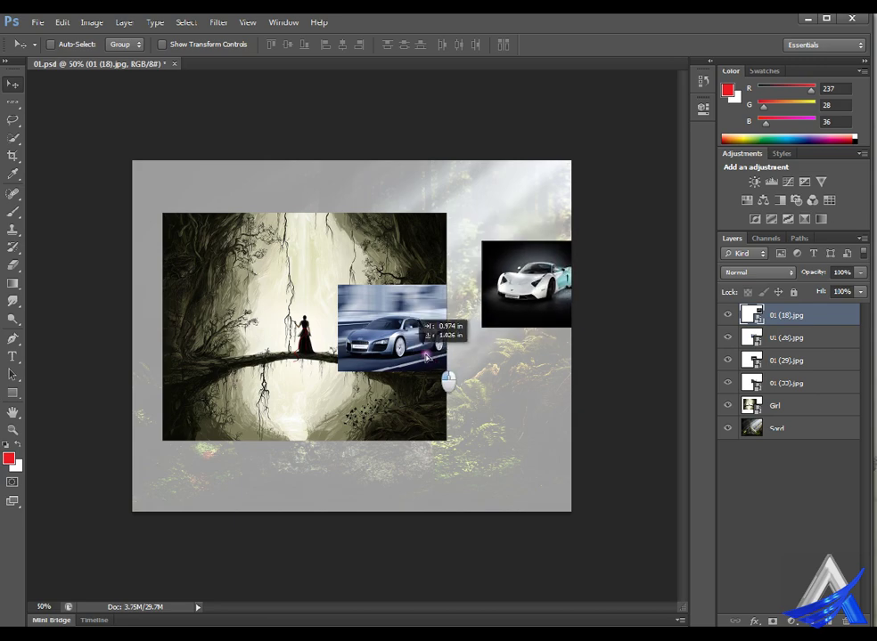
{"action": "key", "text": "ctrl+z"}
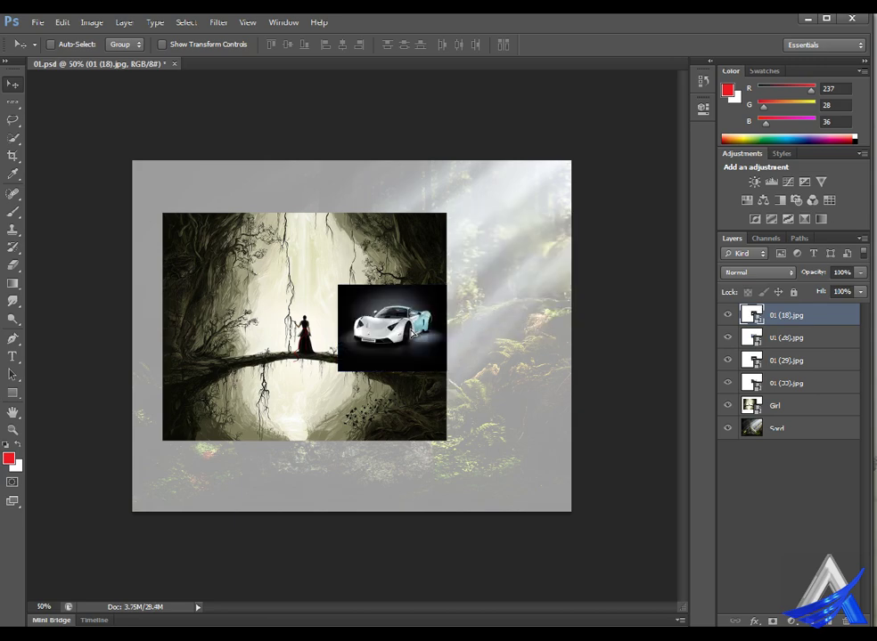
{"action": "left_click_drag", "start_coordinate": [411, 331], "coordinate": [534, 259]}
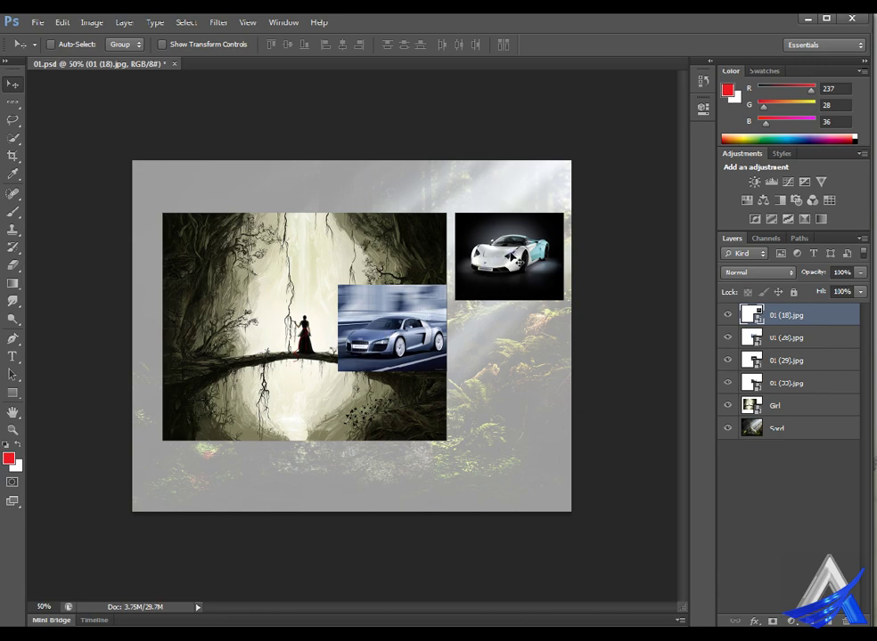
{"action": "mouse_move", "coordinate": [517, 260]}
{"action": "left_mouse_down"}
{"action": "mouse_move", "coordinate": [524, 254]}
{"action": "mouse_move", "coordinate": [514, 259]}
{"action": "mouse_move", "coordinate": [518, 238]}
{"action": "mouse_move", "coordinate": [508, 236]}
{"action": "mouse_move", "coordinate": [515, 238]}
{"action": "left_mouse_up"}
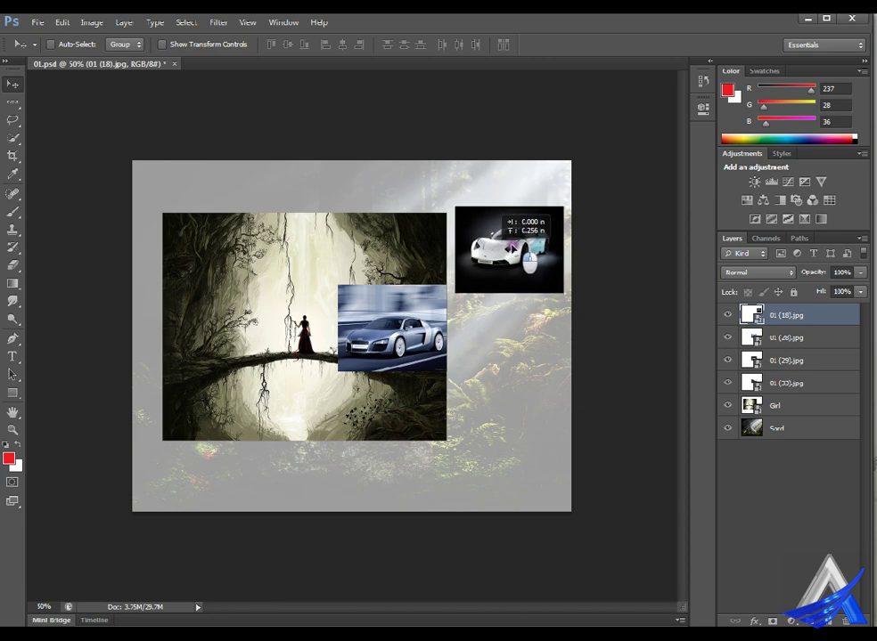
{"action": "mouse_move", "coordinate": [513, 239]}
{"action": "left_mouse_down"}
{"action": "mouse_move", "coordinate": [477, 261]}
{"action": "mouse_move", "coordinate": [515, 253]}
{"action": "mouse_move", "coordinate": [510, 247]}
{"action": "mouse_move", "coordinate": [513, 257]}
{"action": "left_mouse_up"}
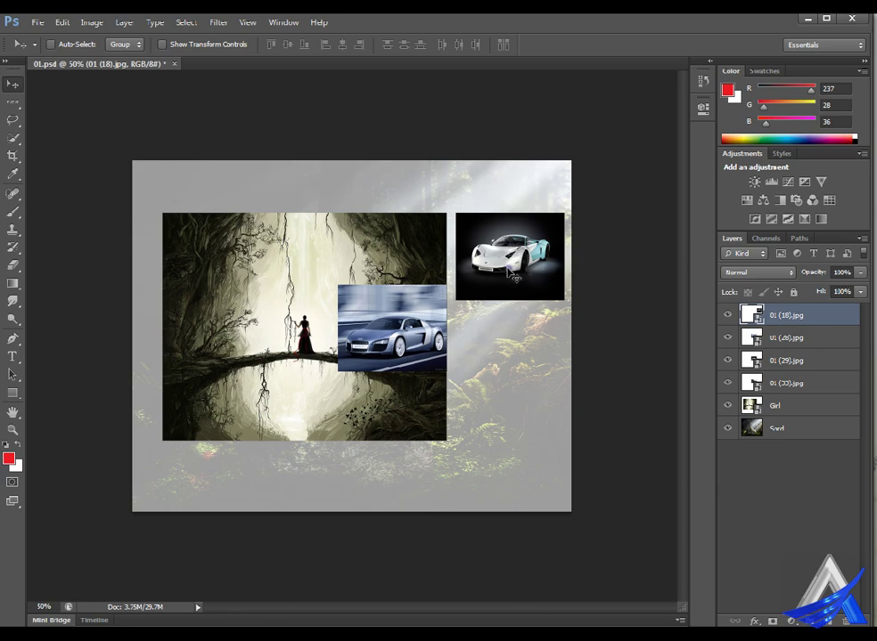
Place the Audi photo at the lower right and raise the white car into the top slot.
{"action": "left_click", "coordinate": [401, 309], "text": "ctrl"}
{"action": "mouse_move", "coordinate": [401, 309]}
{"action": "left_mouse_down"}
{"action": "mouse_move", "coordinate": [521, 405]}
{"action": "mouse_move", "coordinate": [524, 450]}
{"action": "left_mouse_up"}
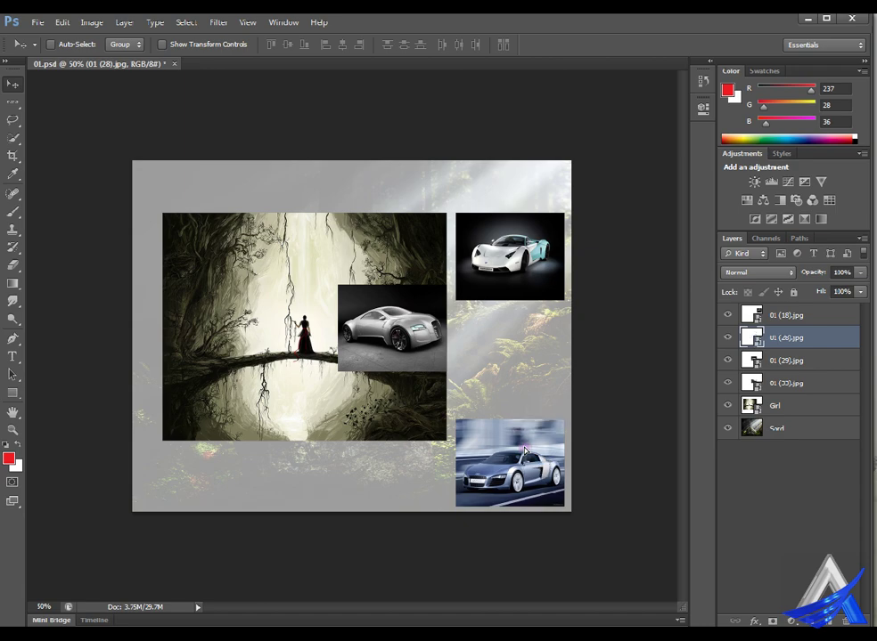
{"action": "left_click_drag", "start_coordinate": [526, 255], "coordinate": [528, 211]}
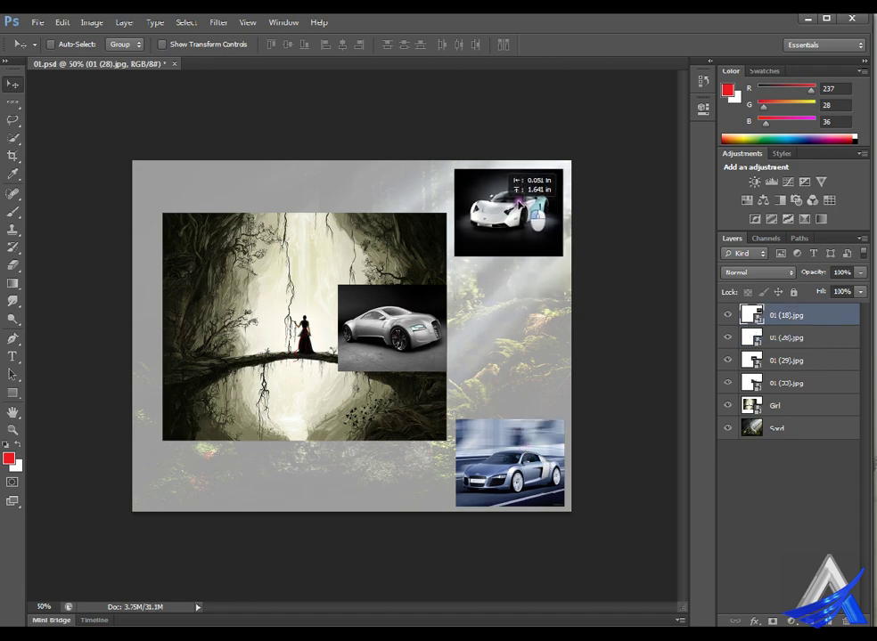
{"action": "left_click_drag", "start_coordinate": [523, 203], "coordinate": [521, 200]}
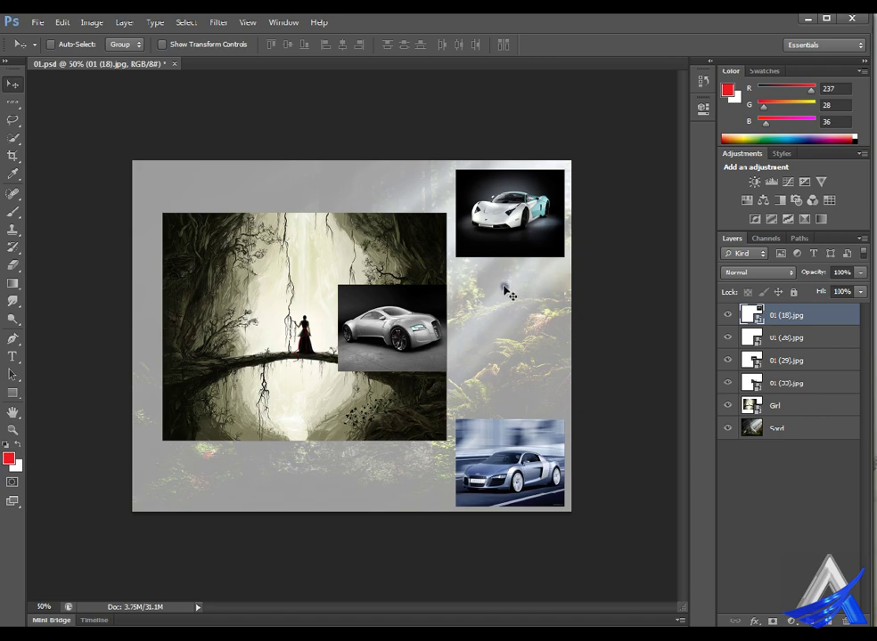
Put the silver concept car below the white car and shift the silver Audi aside.
{"action": "left_click", "coordinate": [410, 314]}
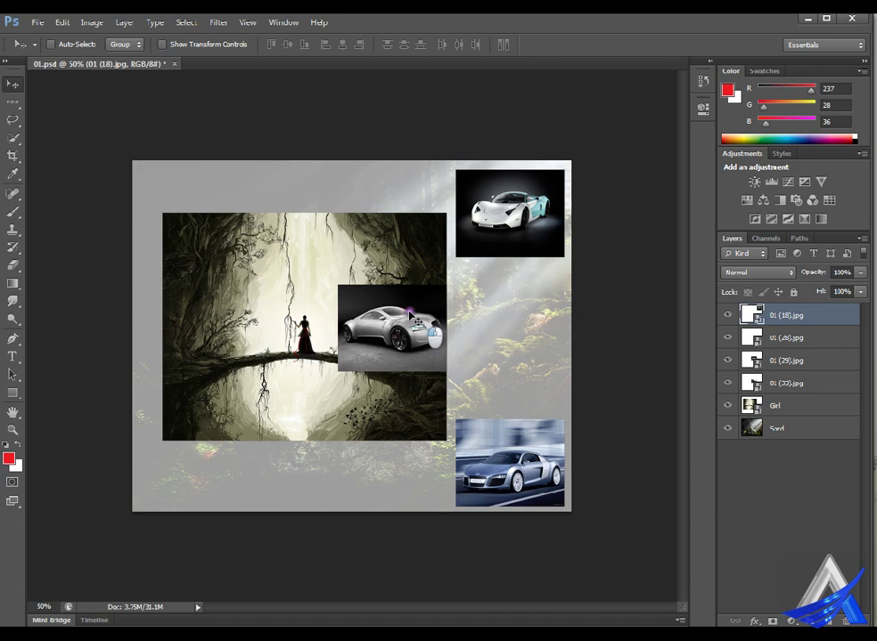
{"action": "left_click_drag", "start_coordinate": [410, 313], "coordinate": [528, 294]}
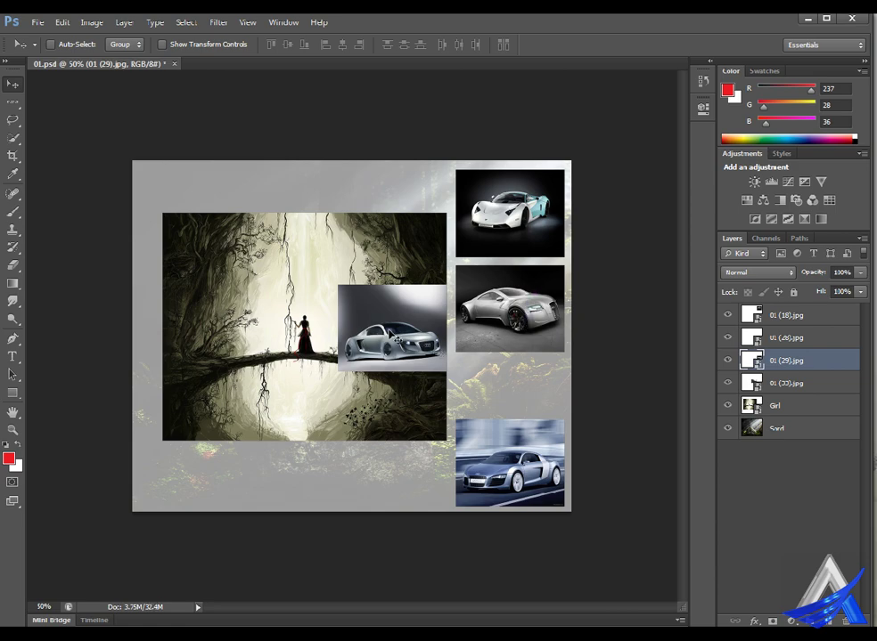
{"action": "left_click", "coordinate": [408, 331]}
{"action": "left_click_drag", "start_coordinate": [408, 331], "coordinate": [398, 327]}
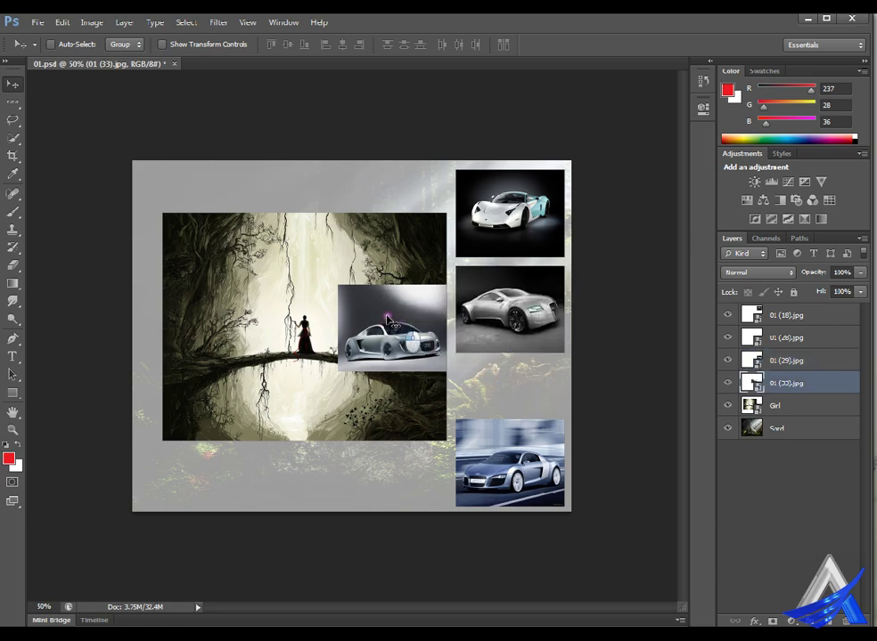
{"action": "mouse_move", "coordinate": [392, 294]}
{"action": "left_mouse_down"}
{"action": "mouse_move", "coordinate": [602, 437]}
{"action": "mouse_move", "coordinate": [383, 320]}
{"action": "left_mouse_up"}
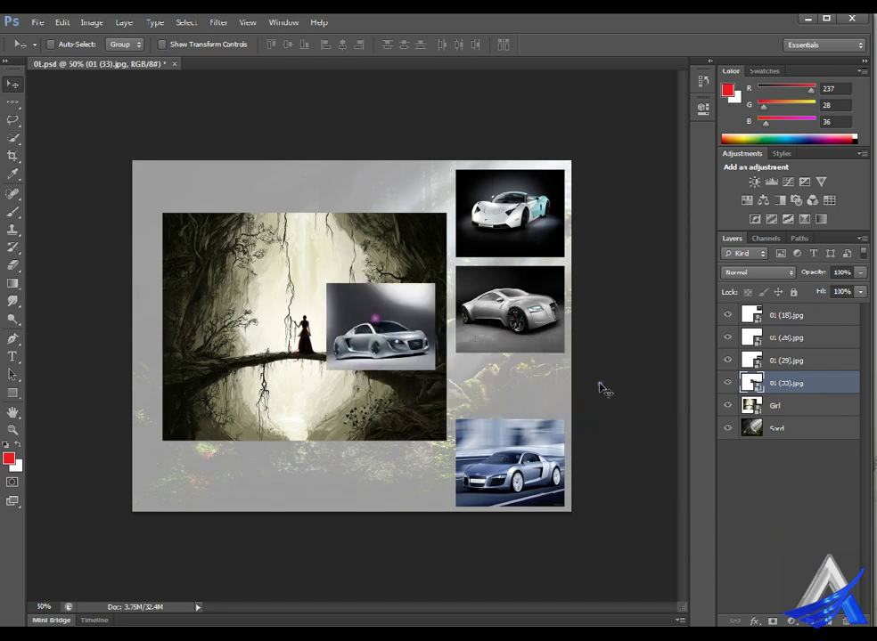
Delete the silver Audi layer 01 (33) and nudge the girl picture and concept car left.
{"action": "key", "text": "Delete"}
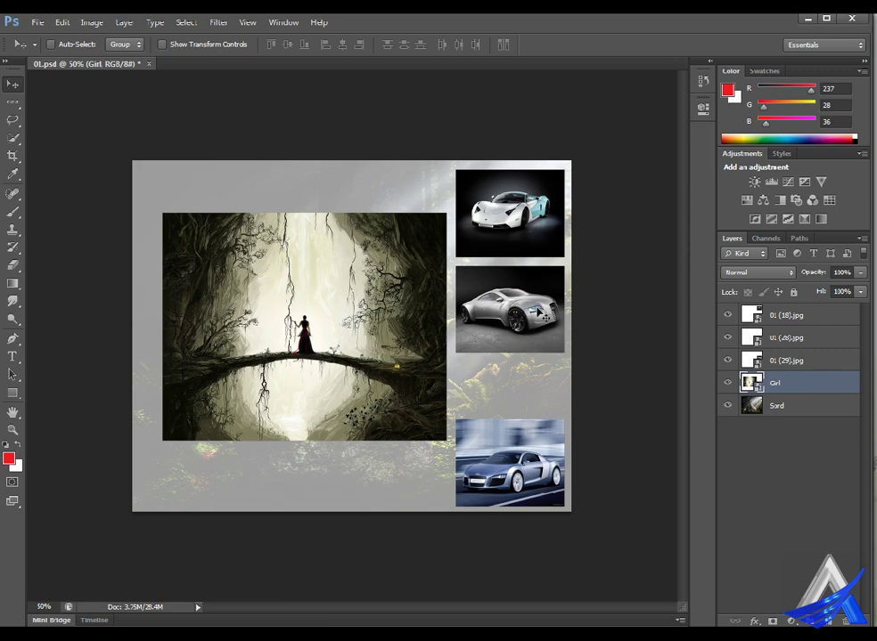
{"action": "left_click_drag", "start_coordinate": [530, 325], "coordinate": [527, 325]}
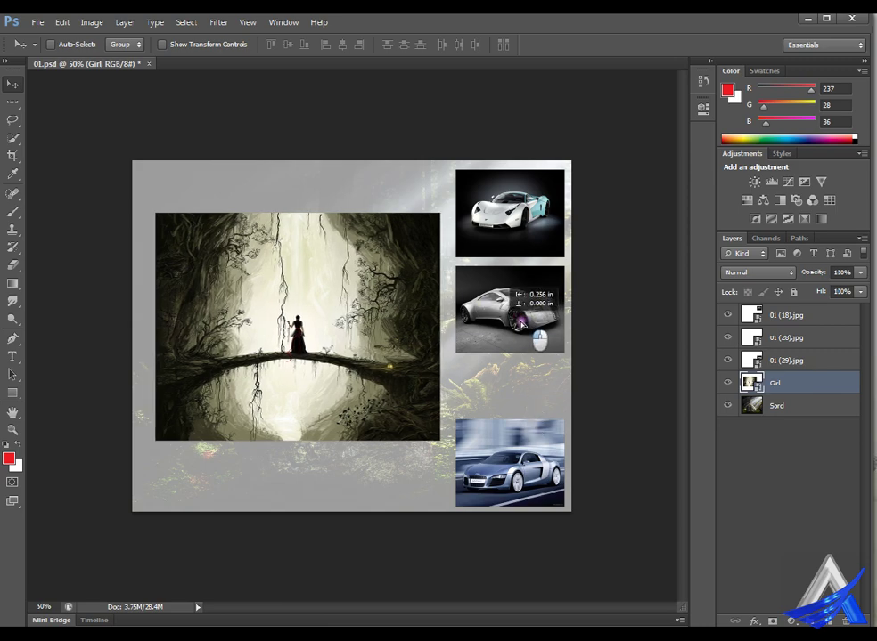
{"action": "key", "text": "alt+bracketright"}
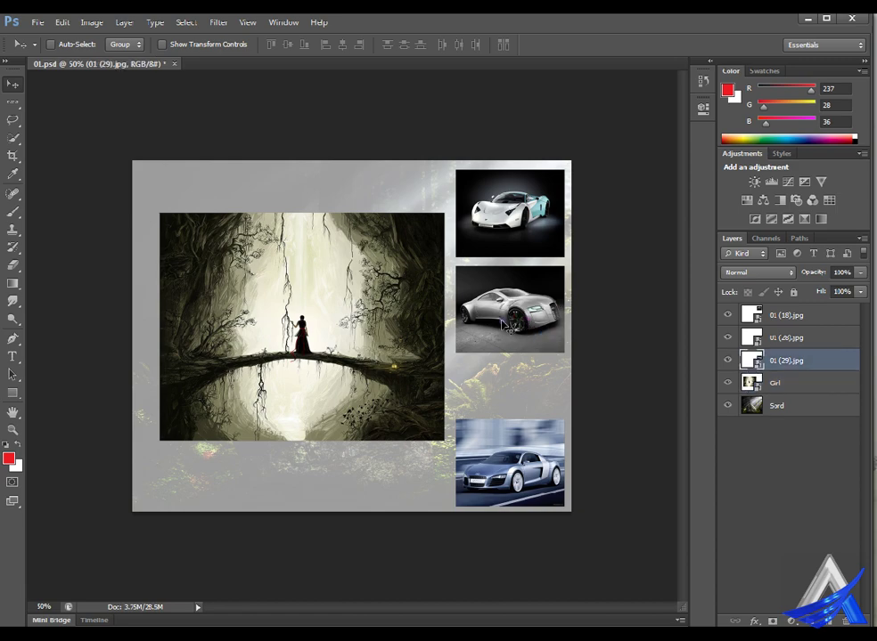
{"action": "left_click_drag", "start_coordinate": [338, 334], "coordinate": [308, 332]}
{"action": "key", "text": "alt+bracketleft"}
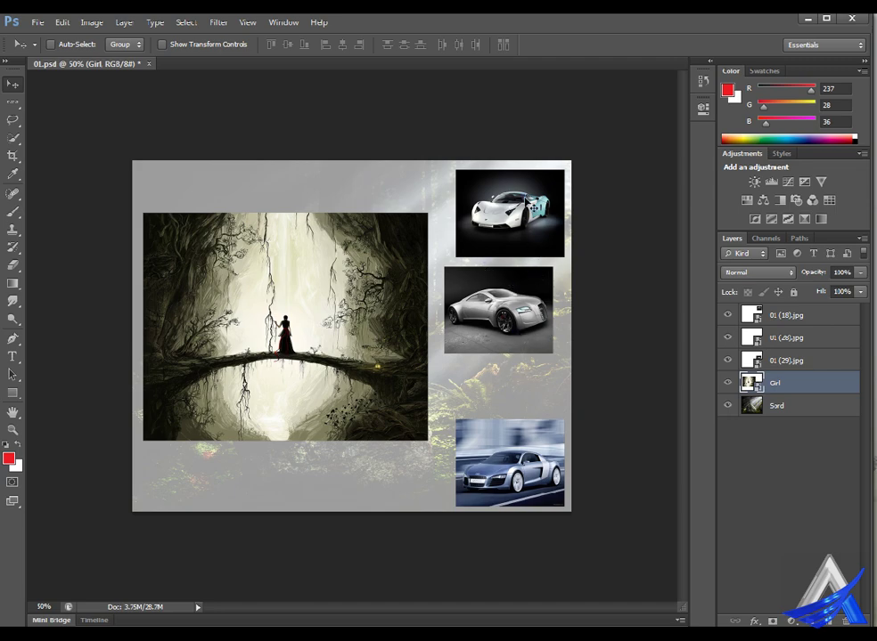
{"action": "left_click_drag", "start_coordinate": [517, 221], "coordinate": [513, 222]}
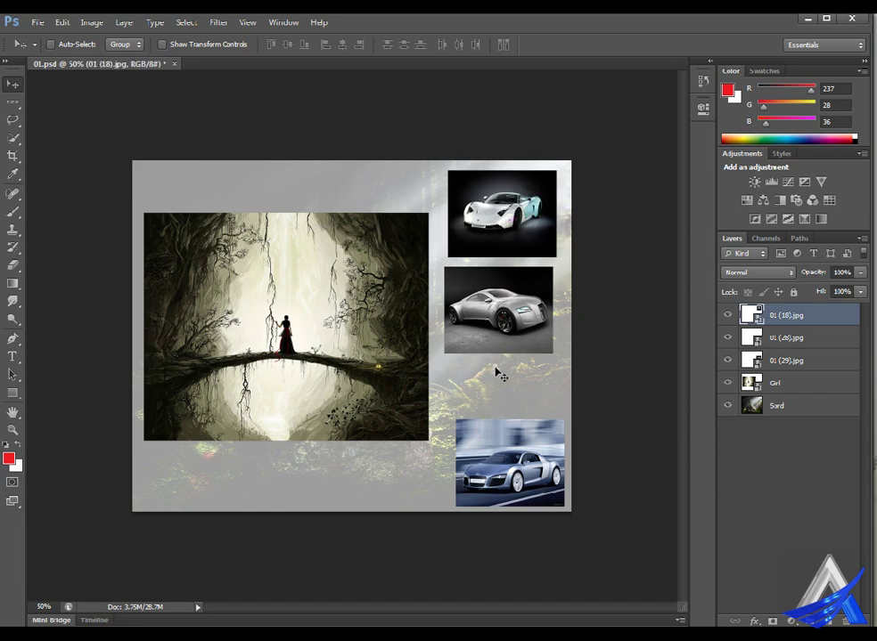
Enable View > Show > Smart Guides so moved photos snap to alignment lines.
{"action": "left_click", "coordinate": [193, 21]}
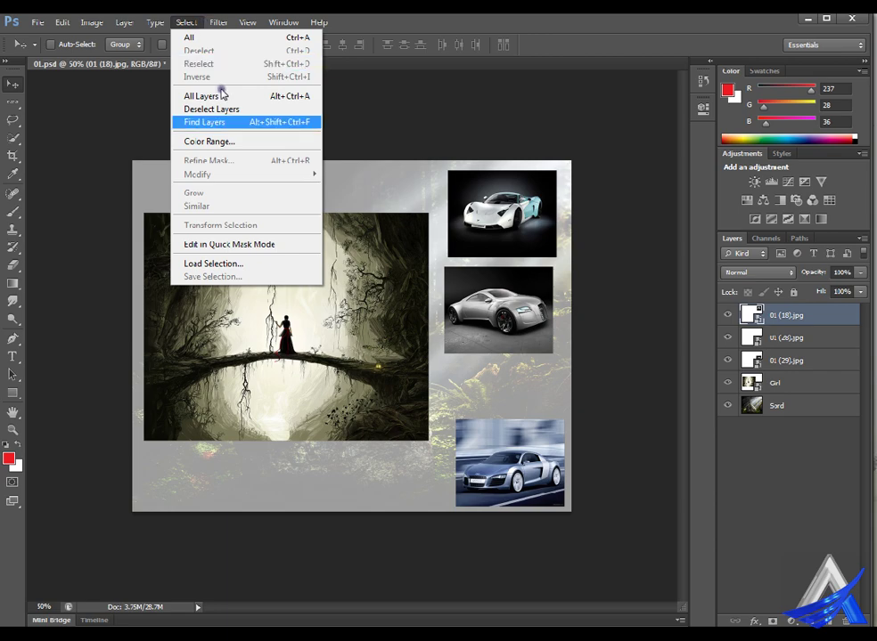
{"action": "left_click", "coordinate": [292, 344]}
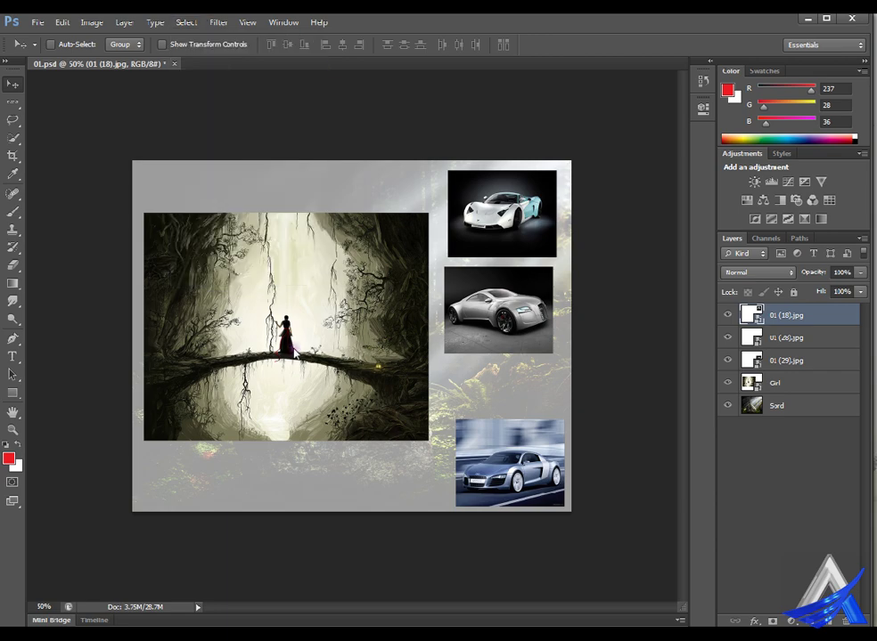
{"action": "left_click", "coordinate": [248, 21]}
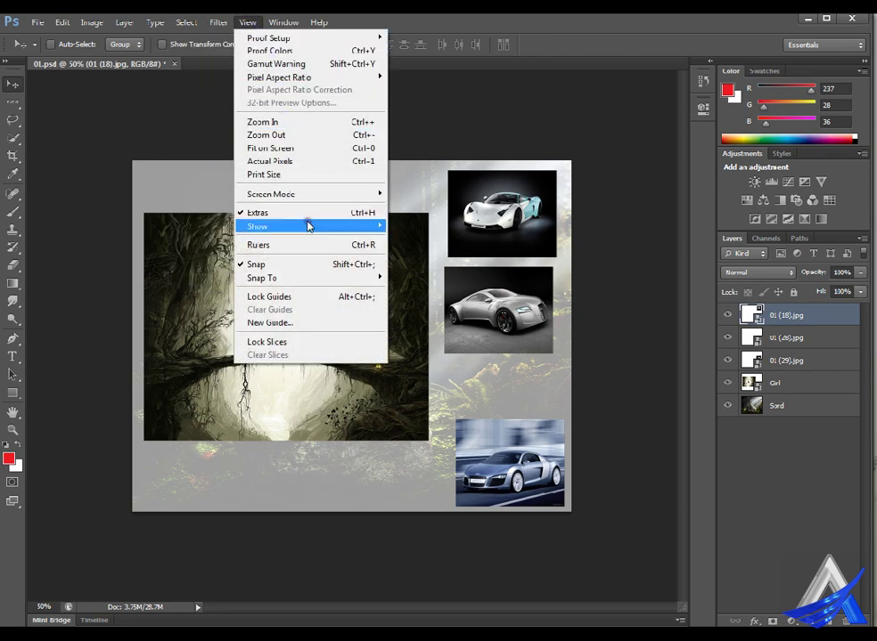
{"action": "mouse_move", "coordinate": [308, 227]}
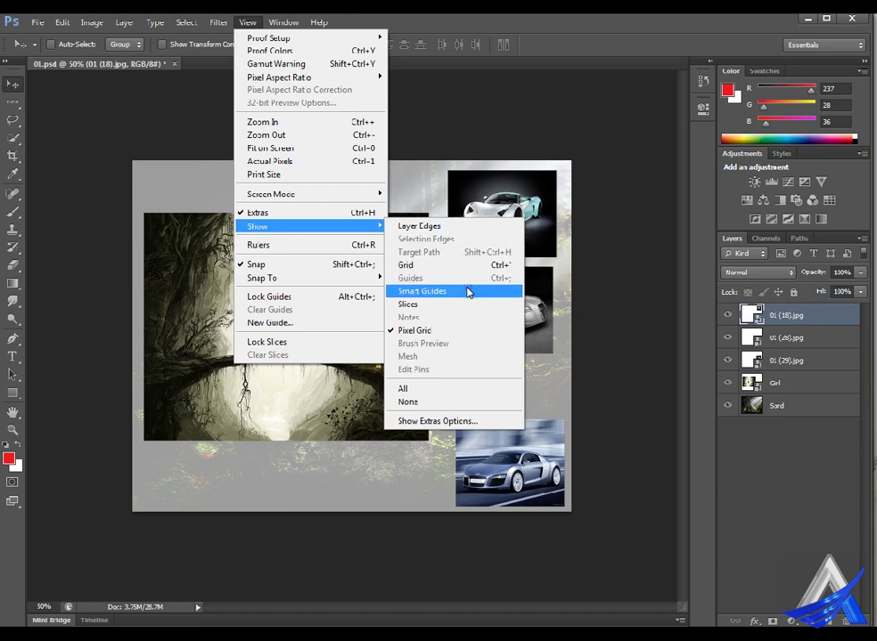
{"action": "left_click", "coordinate": [469, 293]}
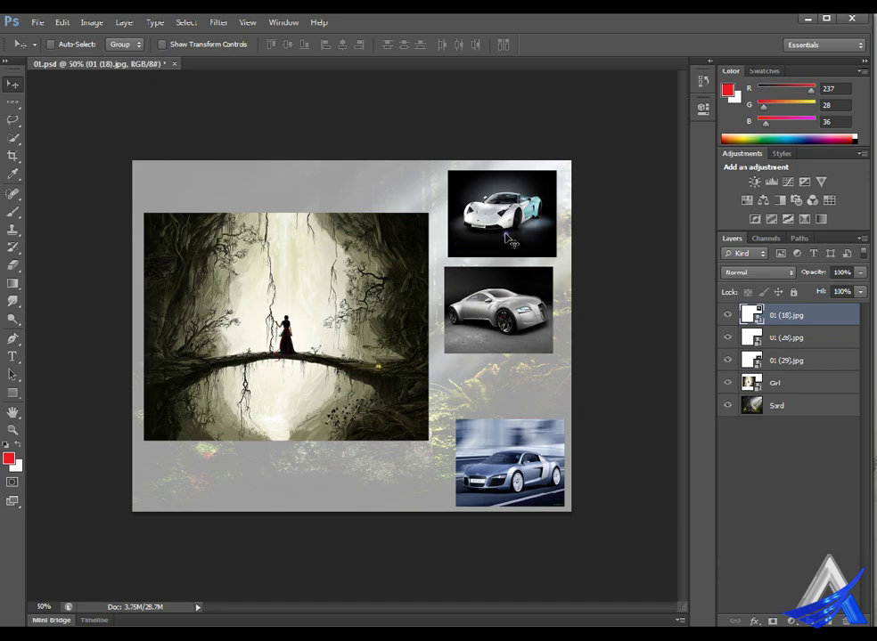
Snap the white car and blue Audi into line with the middle car's left edge.
{"action": "left_click_drag", "start_coordinate": [529, 318], "coordinate": [513, 316]}
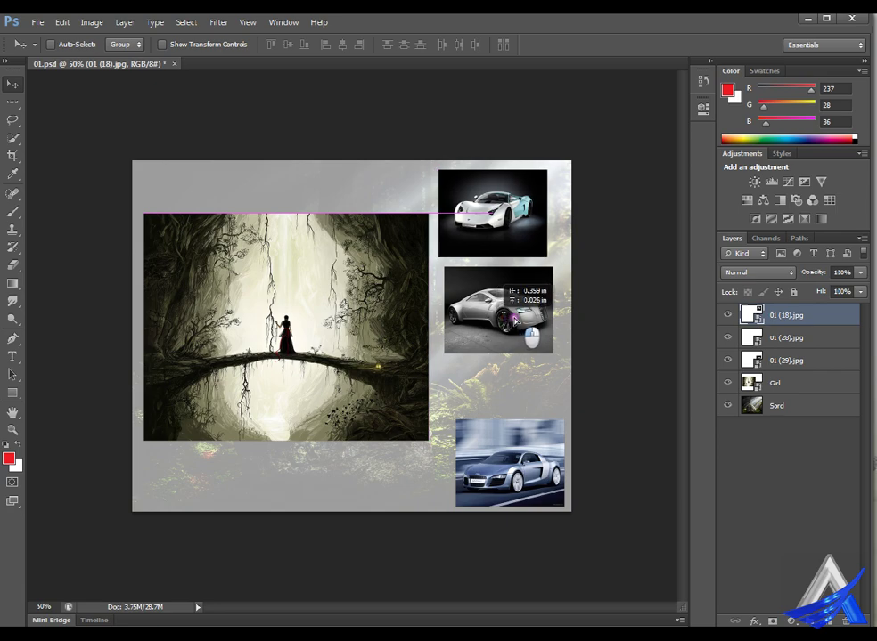
{"action": "left_click_drag", "start_coordinate": [527, 228], "coordinate": [533, 228]}
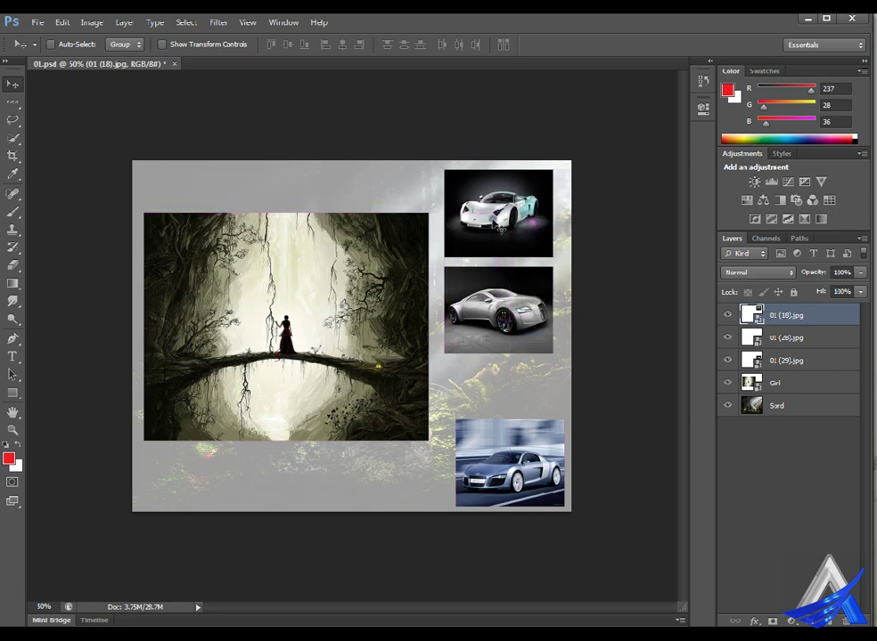
{"action": "left_click_drag", "start_coordinate": [516, 459], "coordinate": [528, 433]}
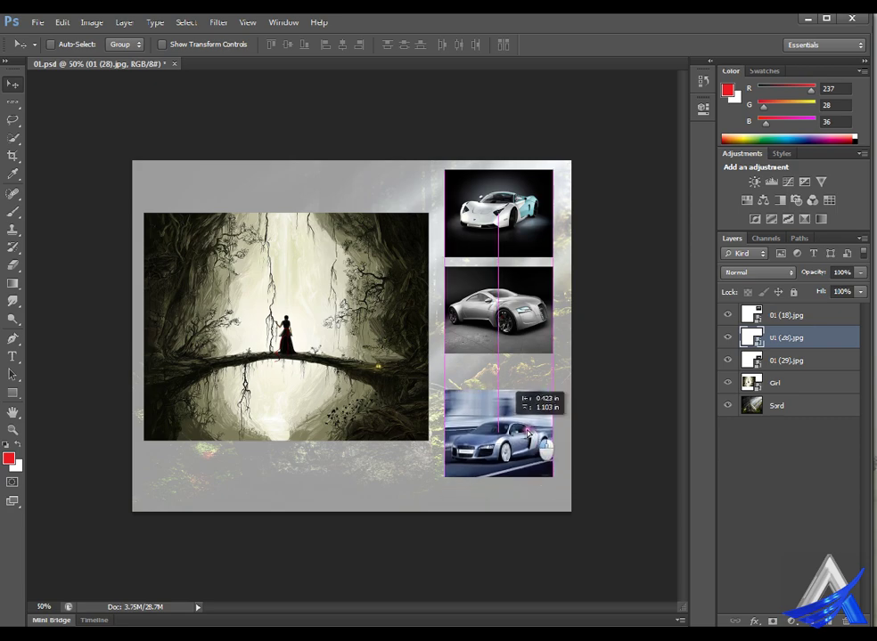
{"action": "left_click_drag", "start_coordinate": [528, 433], "coordinate": [532, 436]}
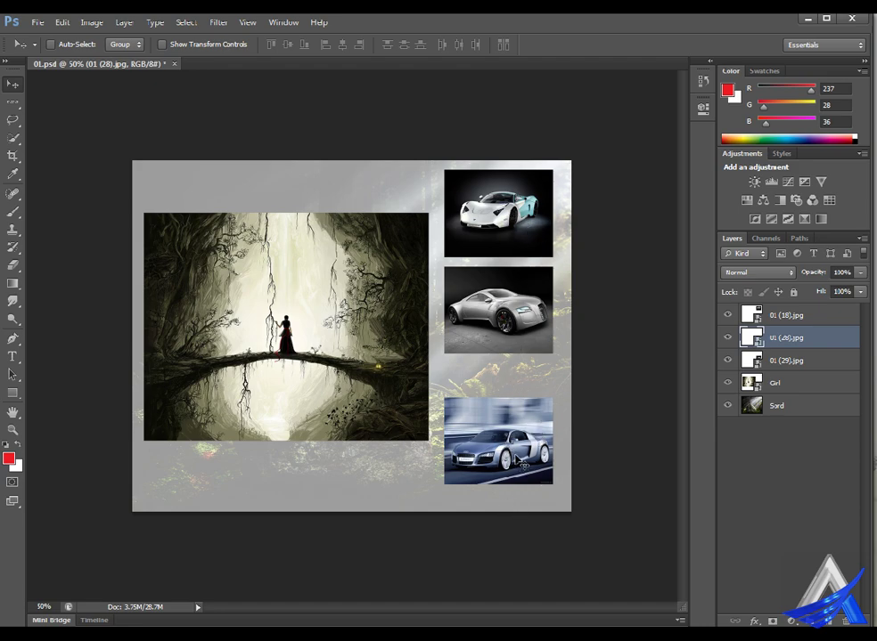
Select the white car, silver concept car and blue Audi layers together.
{"action": "left_click", "coordinate": [522, 399], "text": "ctrl"}
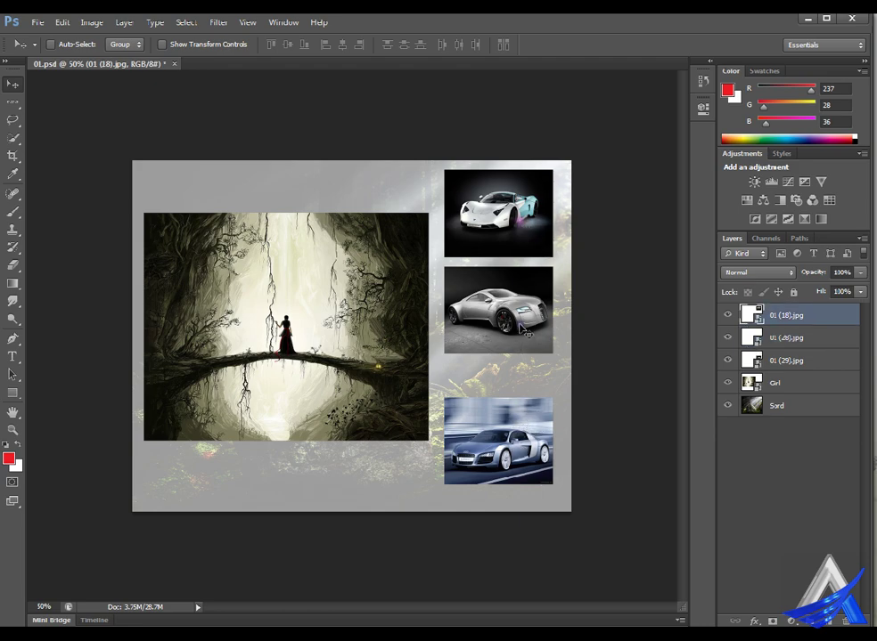
{"action": "left_click", "coordinate": [520, 379], "text": "ctrl"}
{"action": "left_click", "coordinate": [837, 339], "text": "ctrl"}
{"action": "left_click", "coordinate": [841, 319], "text": "ctrl"}
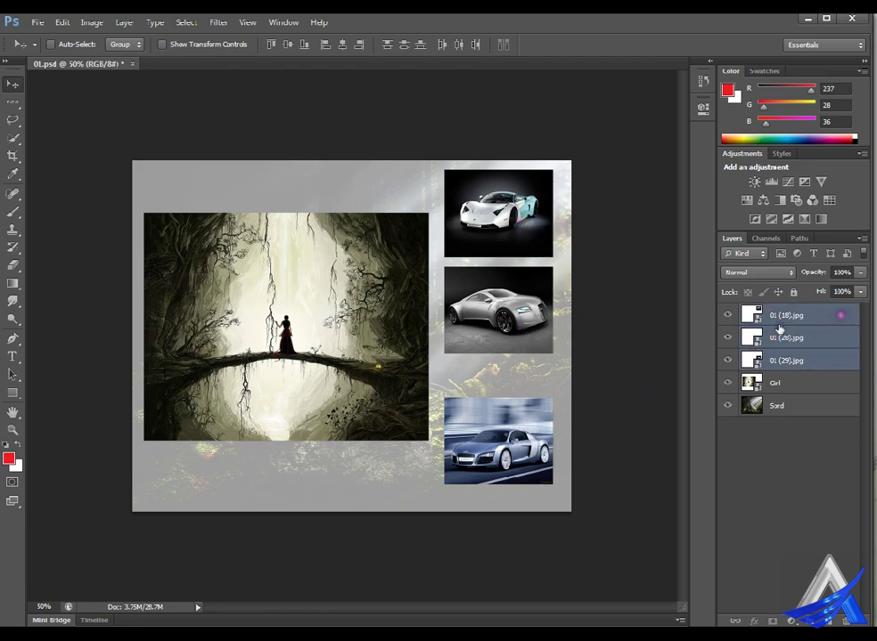
Align the three cars by vertical centres in the options bar and move the stack higher.
{"action": "left_click", "coordinate": [303, 41]}
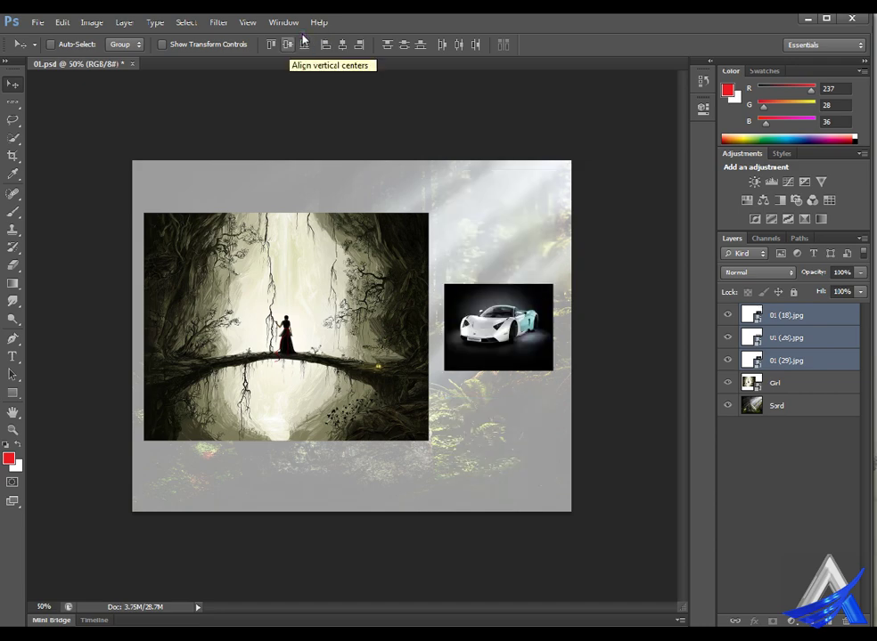
{"action": "left_click", "coordinate": [304, 42]}
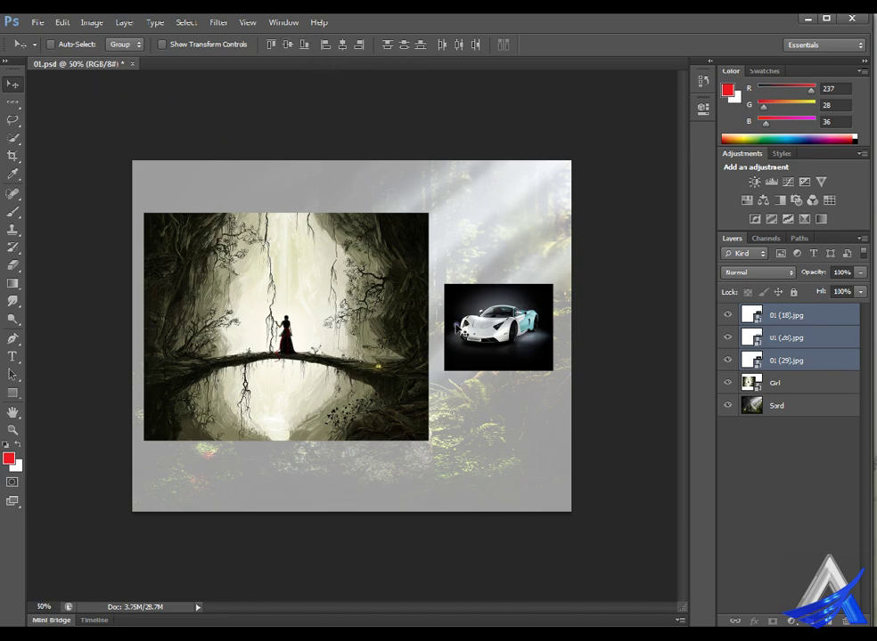
{"action": "left_click_drag", "start_coordinate": [509, 333], "coordinate": [508, 280]}
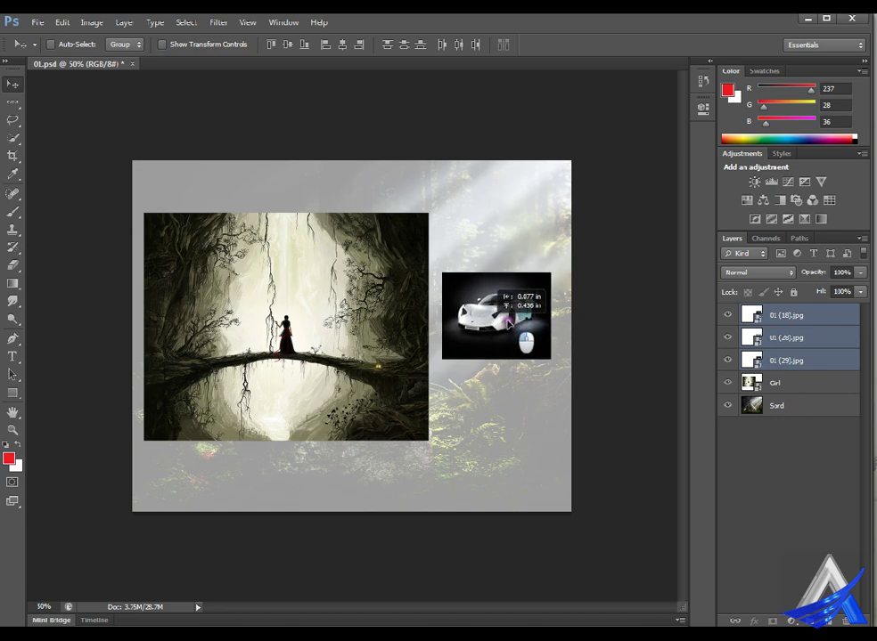
{"action": "left_click", "coordinate": [359, 37]}
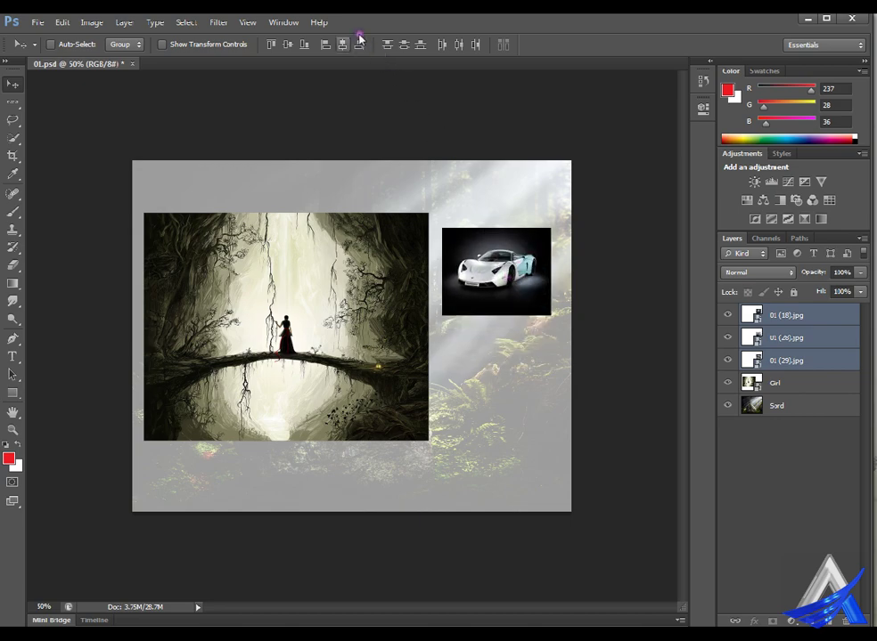
{"action": "left_click", "coordinate": [403, 38]}
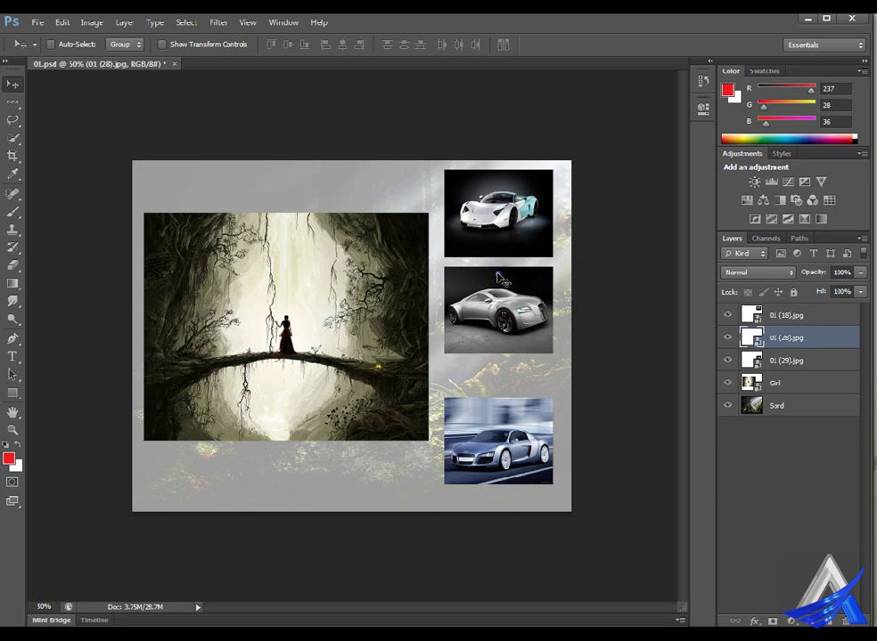
Reselect all three car layers and distribute them evenly with Distribute Vertical Centers.
{"action": "left_click", "coordinate": [817, 317], "text": "ctrl"}
{"action": "left_click", "coordinate": [817, 365], "text": "ctrl"}
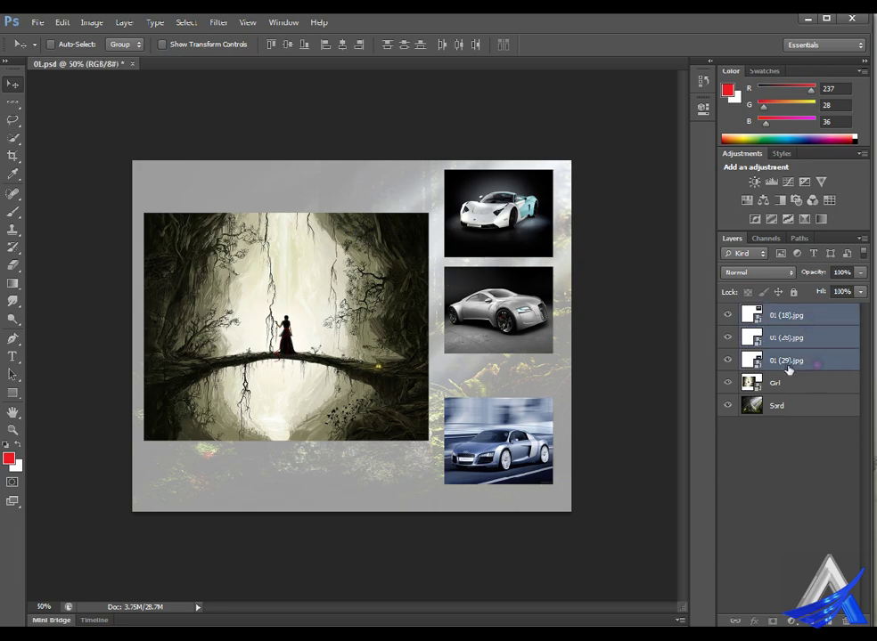
{"action": "left_click", "coordinate": [417, 45]}
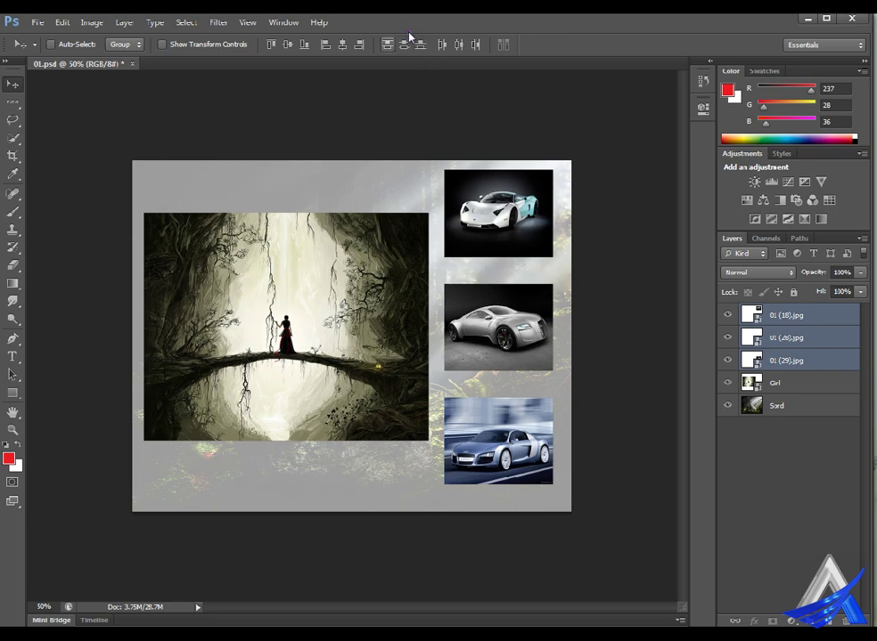